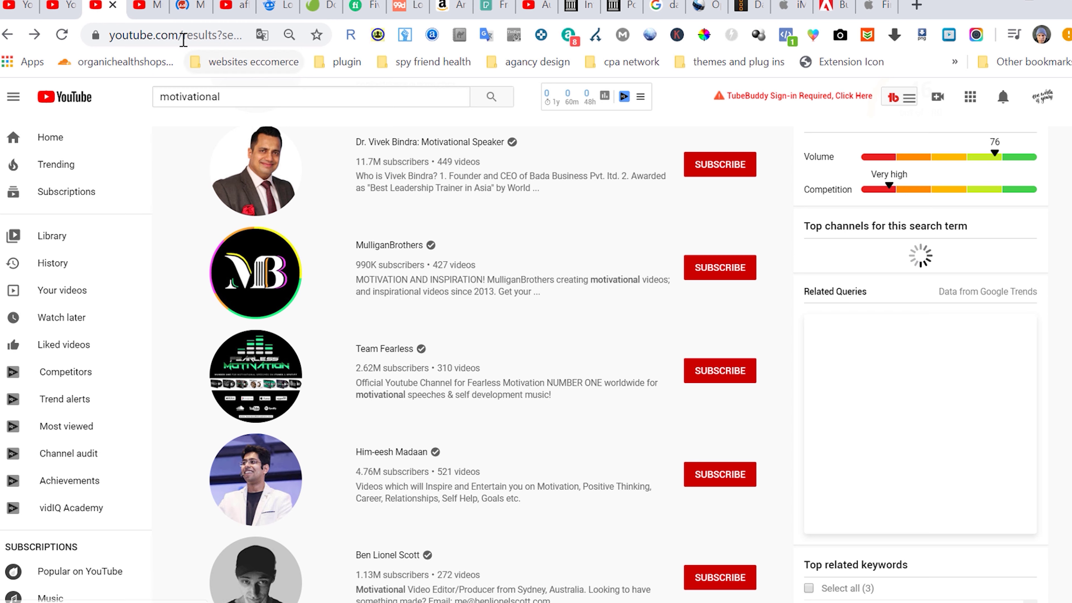
# Review the MulliganBrothers channel on Social Blade, including its ranks, subscribers, views and estimated earnings, alongside its YouTube listing.
pyautogui.click(179, 8)
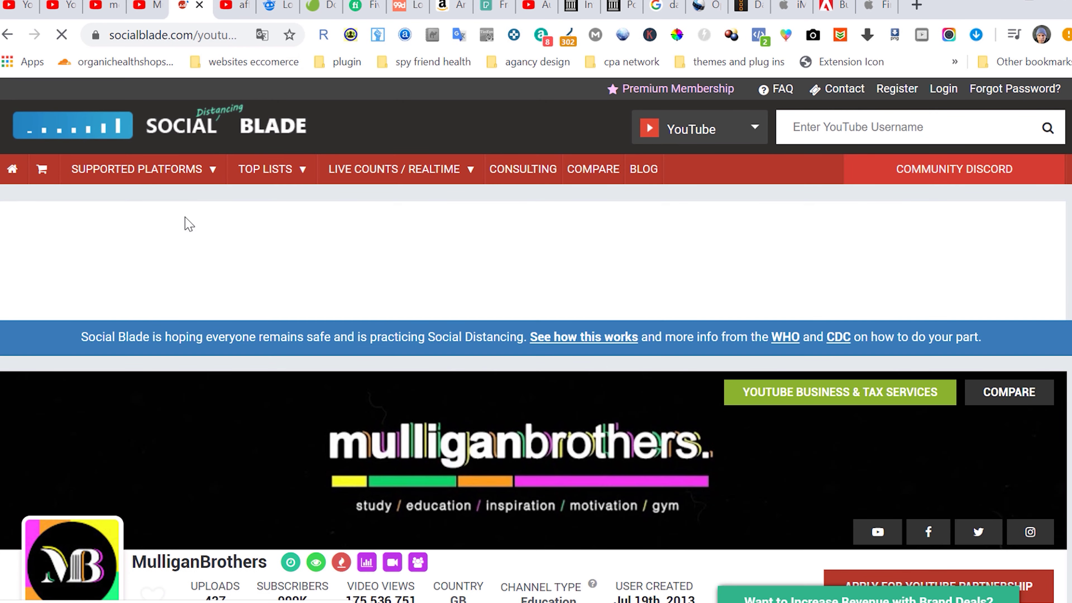
pyautogui.scroll(-1, 321, 416)
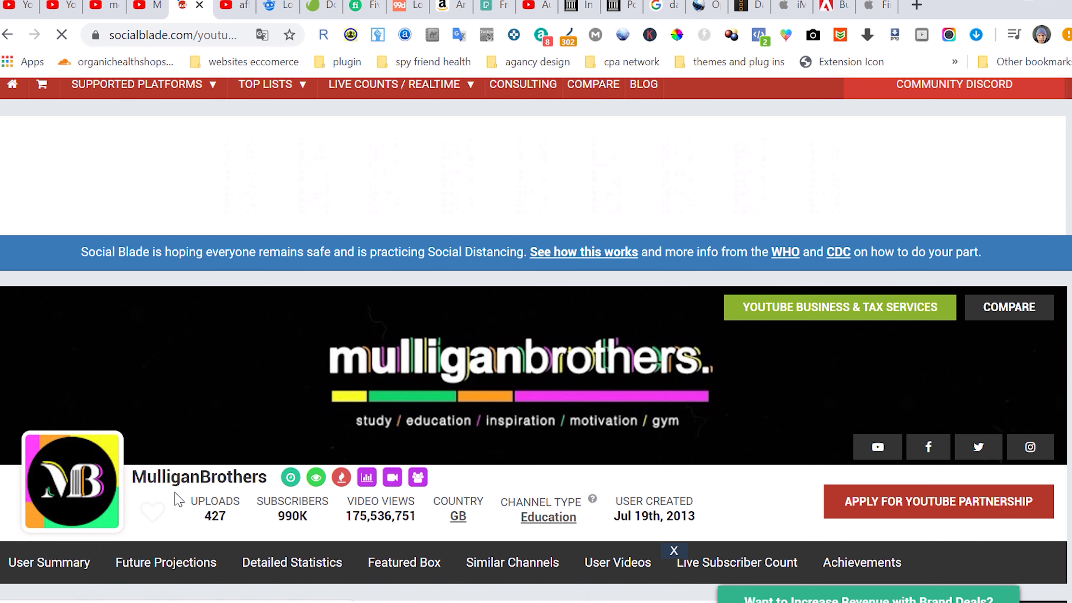
pyautogui.click(103, 6)
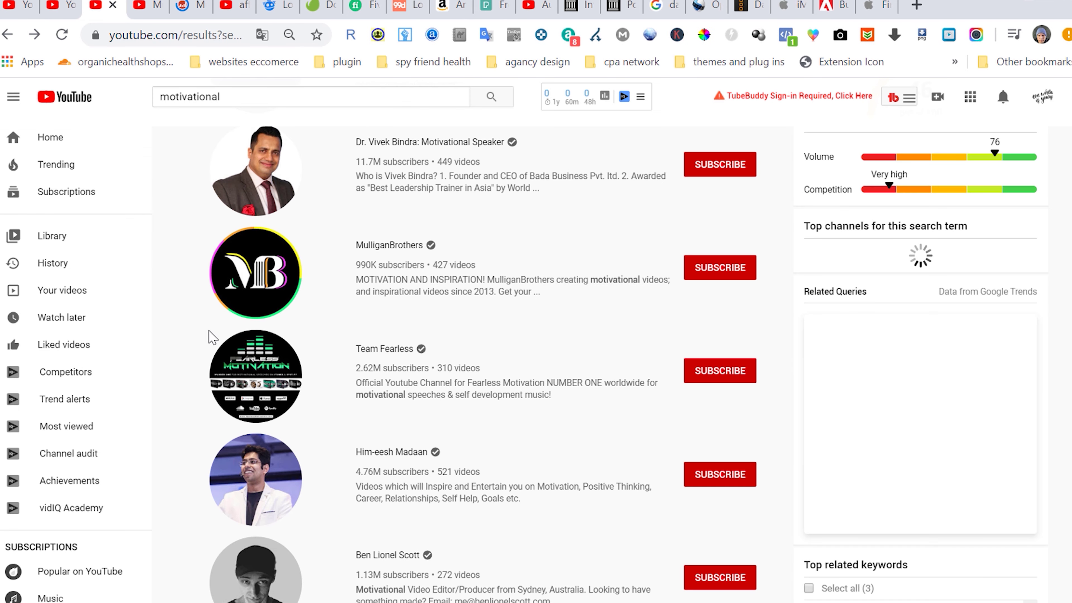
pyautogui.click(155, 10)
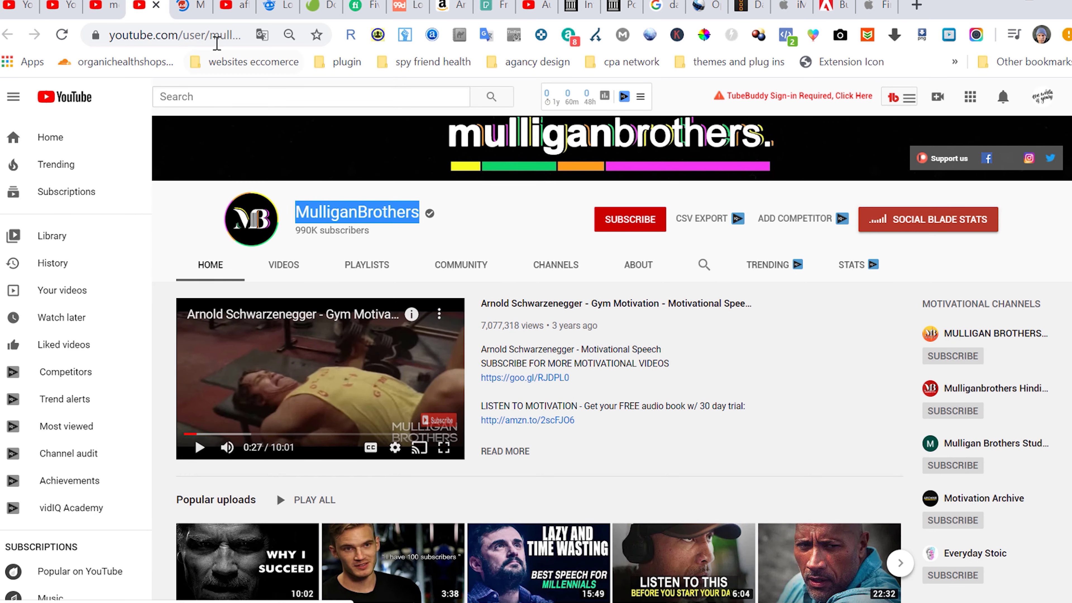
pyautogui.click(198, 13)
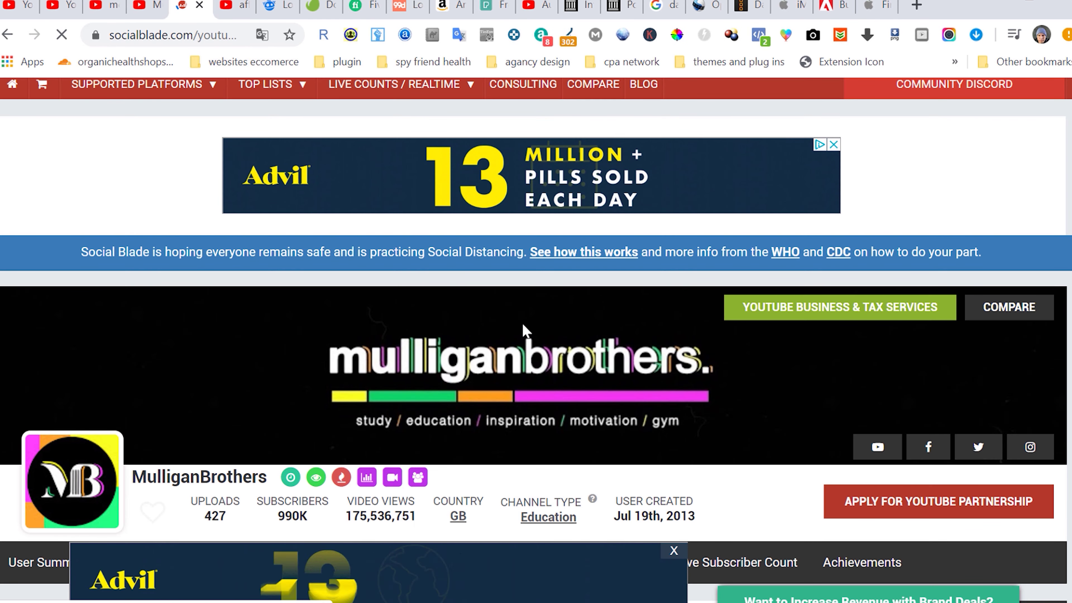
pyautogui.scroll(-3, 525, 325)
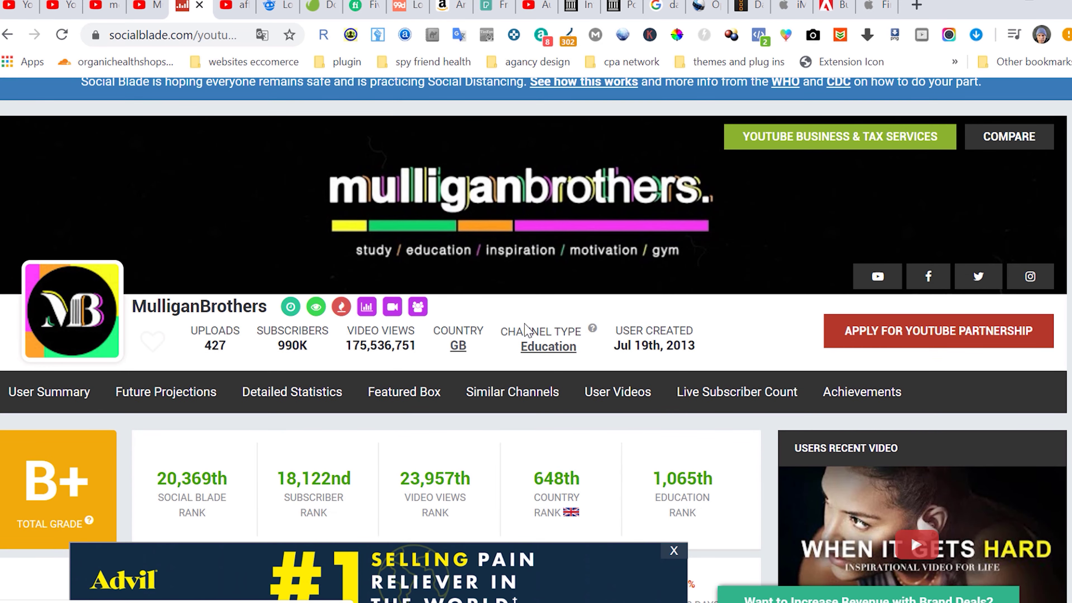
pyautogui.scroll(-6, 525, 329)
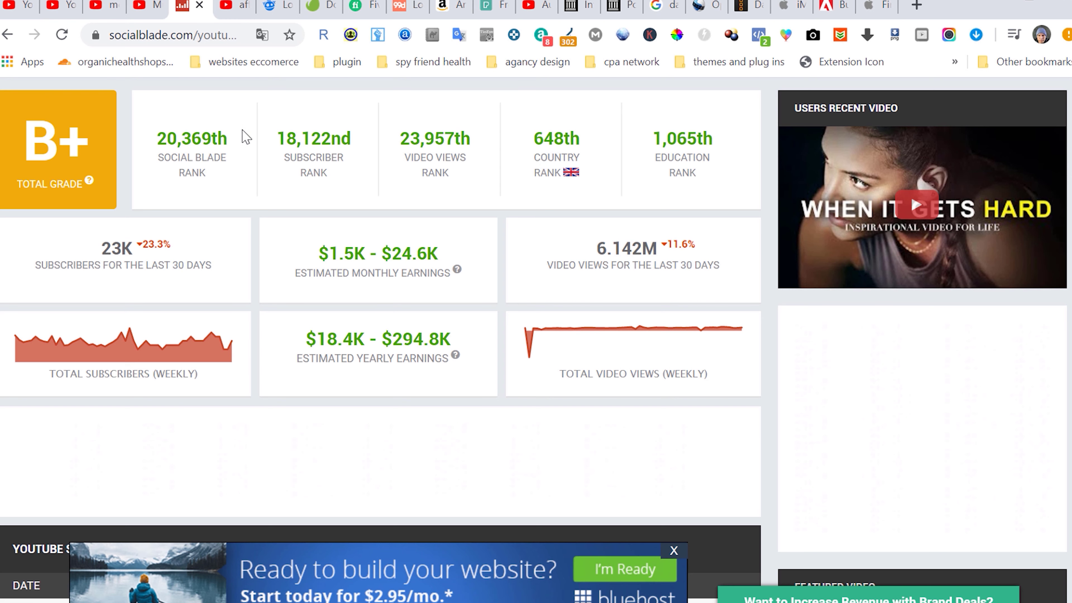
# Examine the YouTube results for "affirmations for success", checking video views, channel subscribers and keyword tags.
pyautogui.click(233, 6)
pyautogui.moveTo(265, 205)
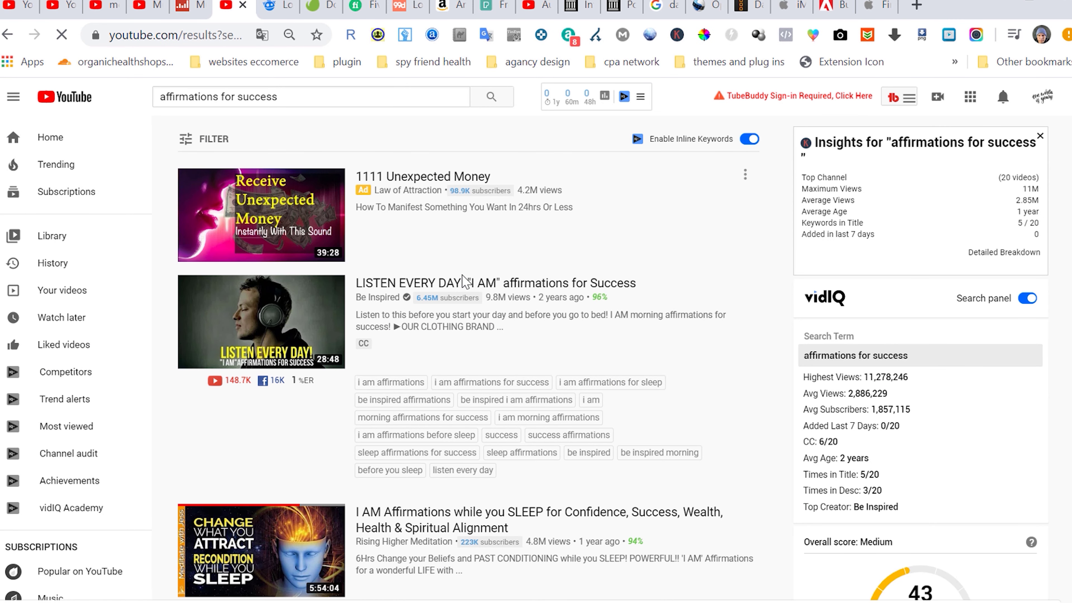
pyautogui.scroll(-4, 462, 291)
pyautogui.scroll(-10, 460, 296)
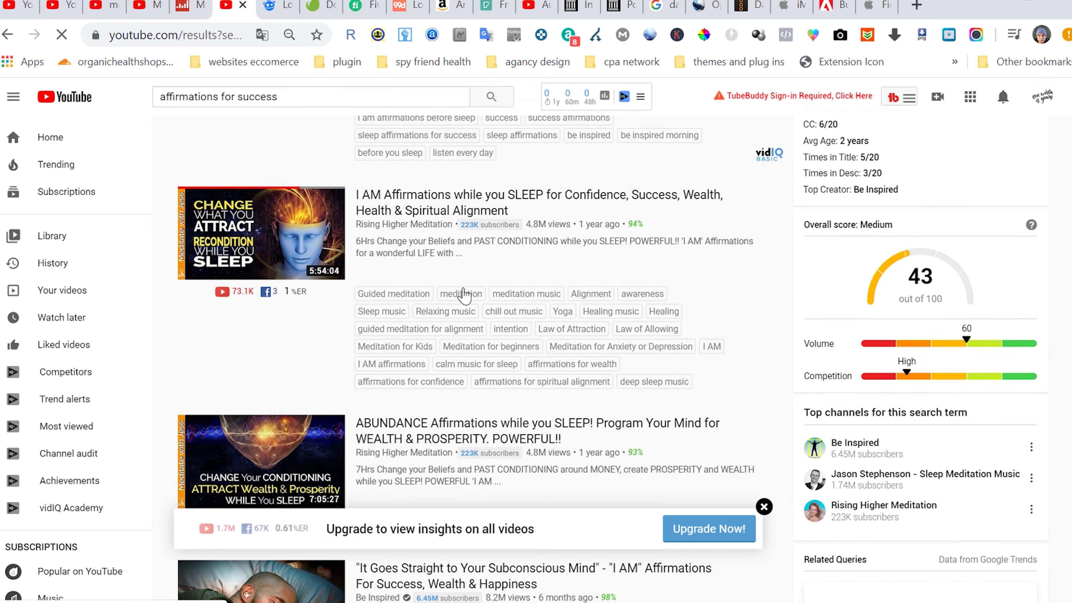
pyautogui.scroll(14, 443, 303)
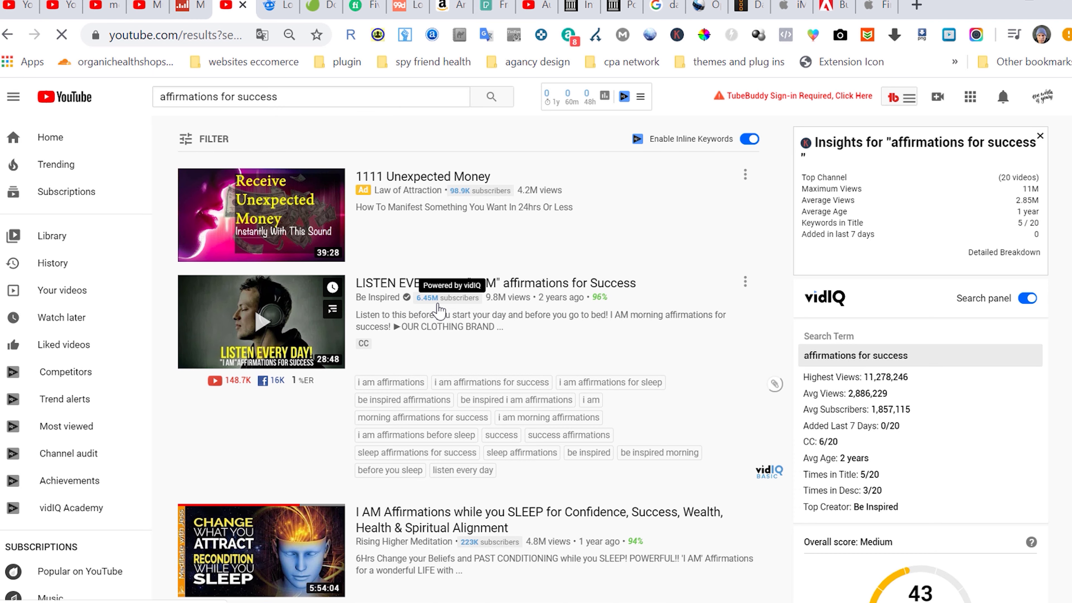
pyautogui.scroll(-4, 438, 311)
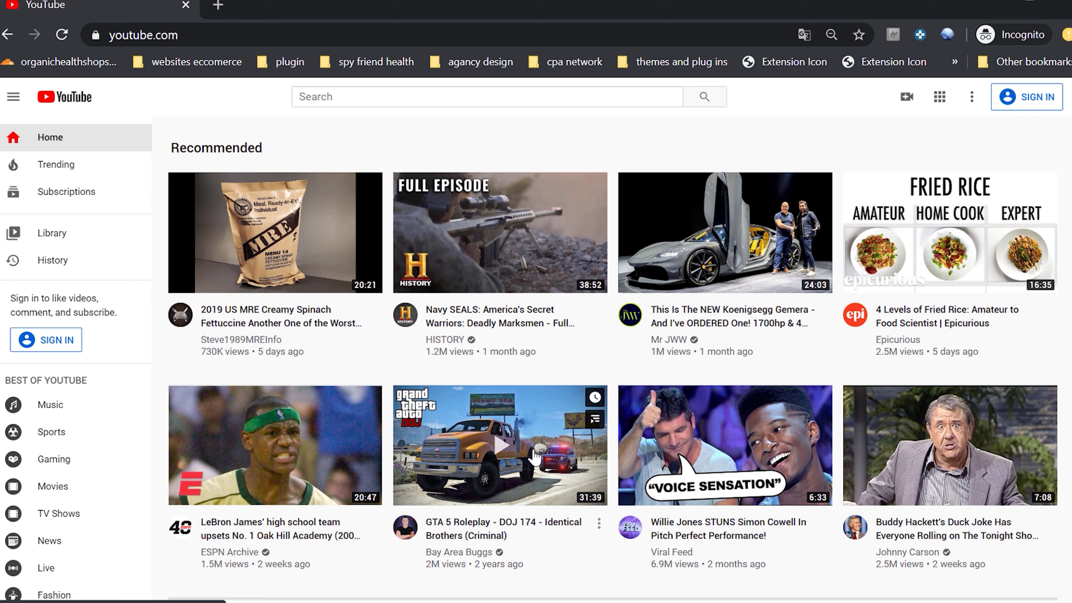
# Open the Google sign-in page for YouTube in the incognito window.
pyautogui.click(1036, 109)
pyautogui.click(418, 329)
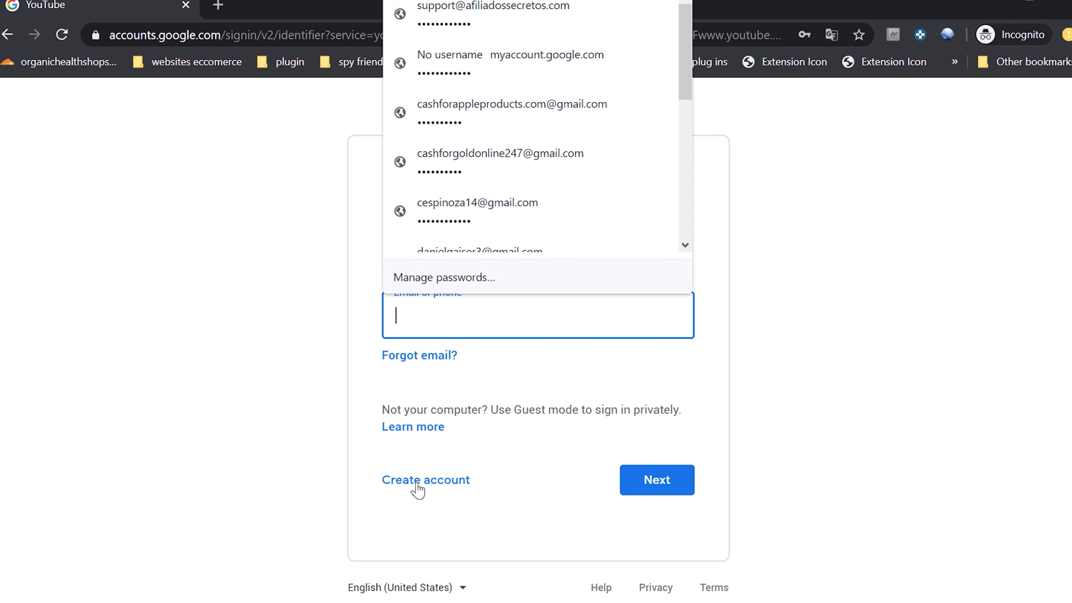
# Open the sign-up form for a new Google account to manage a business, and return to the sign-in page.
pyautogui.rightClick(405, 484)
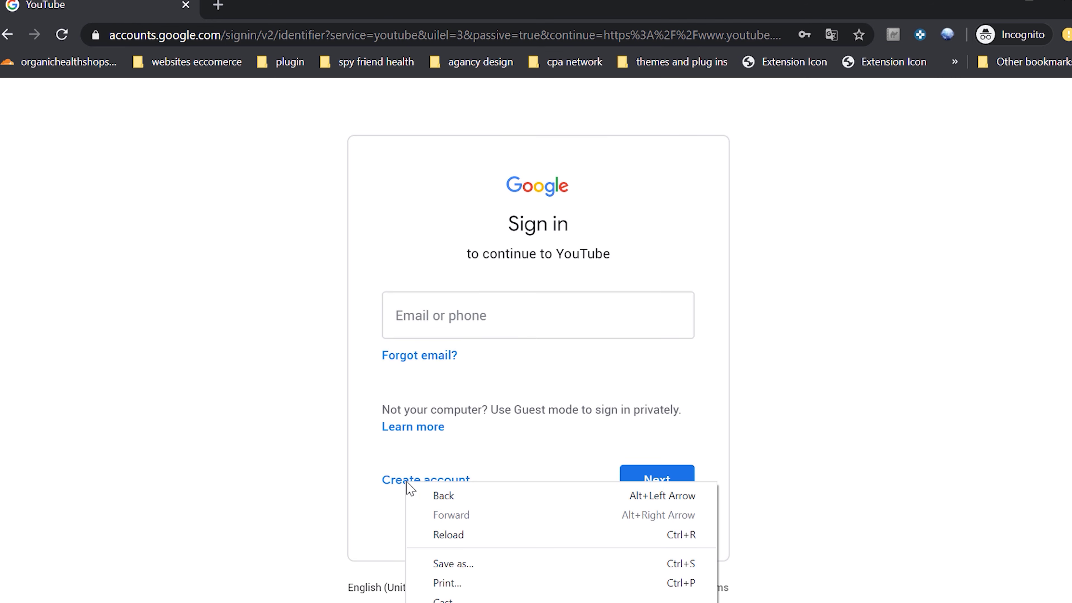
pyautogui.click(386, 485)
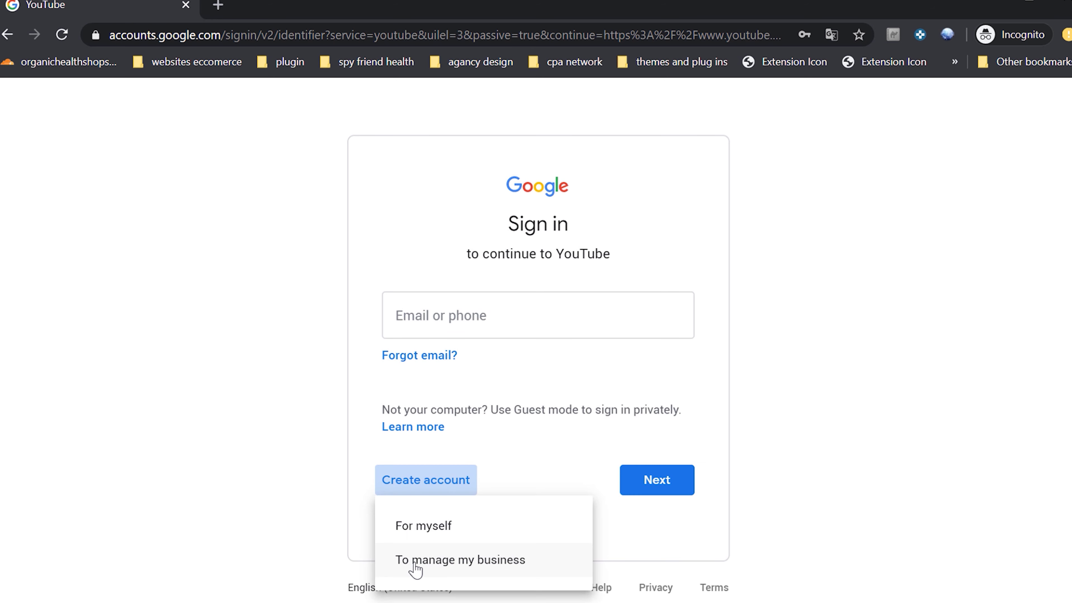
pyautogui.click(450, 562)
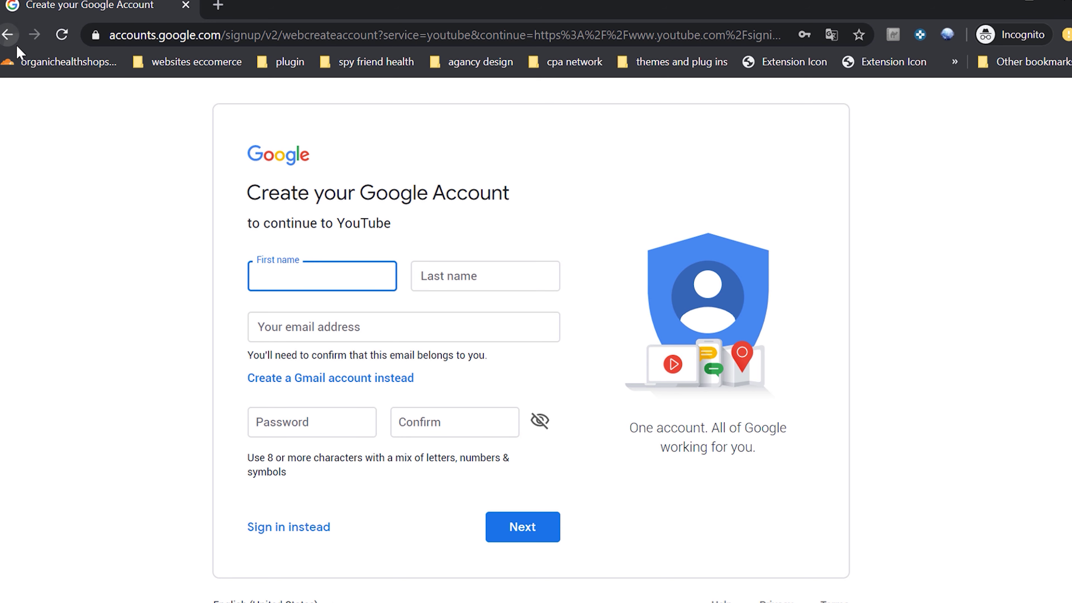
pyautogui.click(8, 34)
# Sign in to YouTube with a saved Google account's e-mail and password.
pyautogui.click(438, 319)
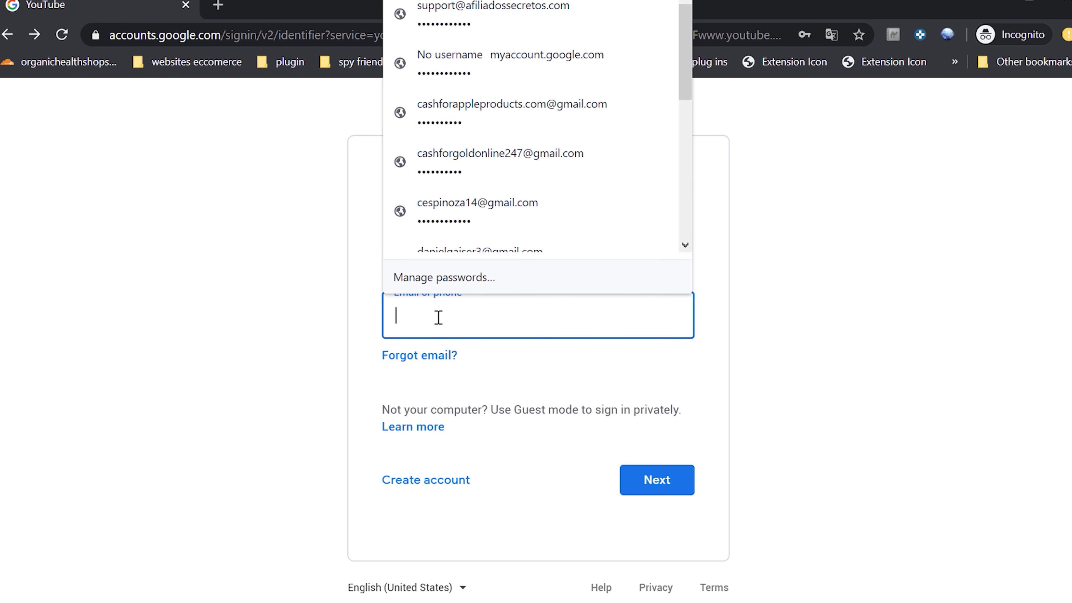
pyautogui.scroll(-4, 468, 194)
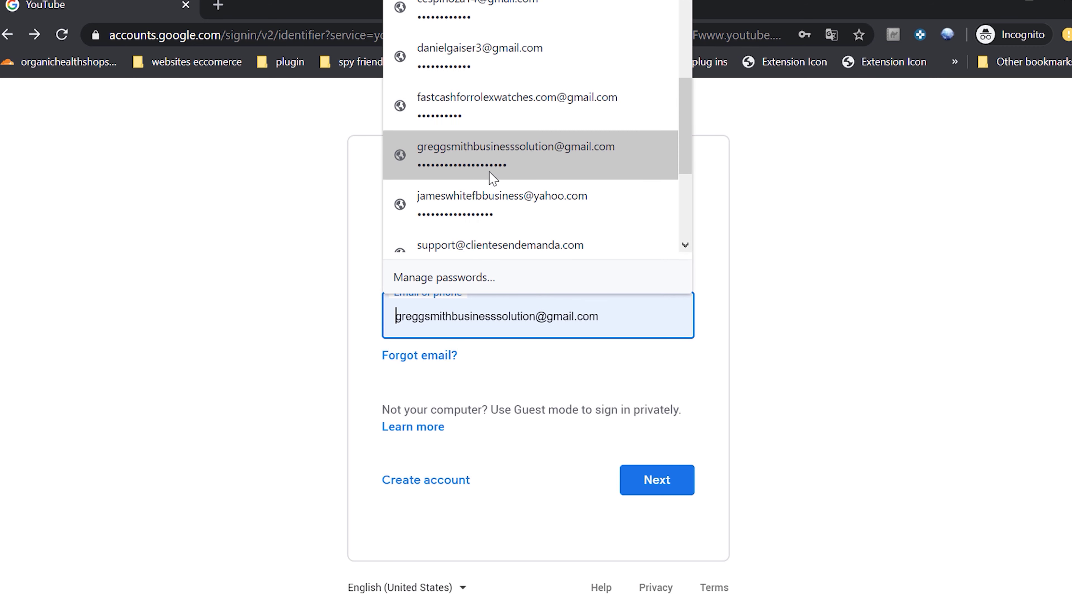
pyautogui.scroll(-2, 476, 184)
pyautogui.click(665, 415)
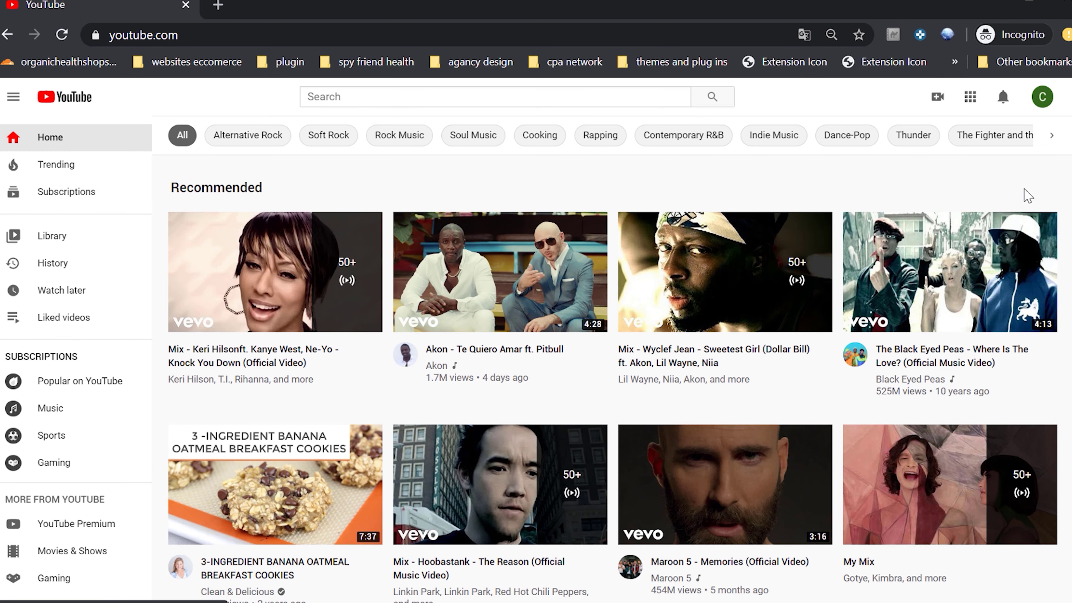
# Start creating a YouTube channel for the signed-in account, choosing the option to use a custom name.
pyautogui.click(1042, 98)
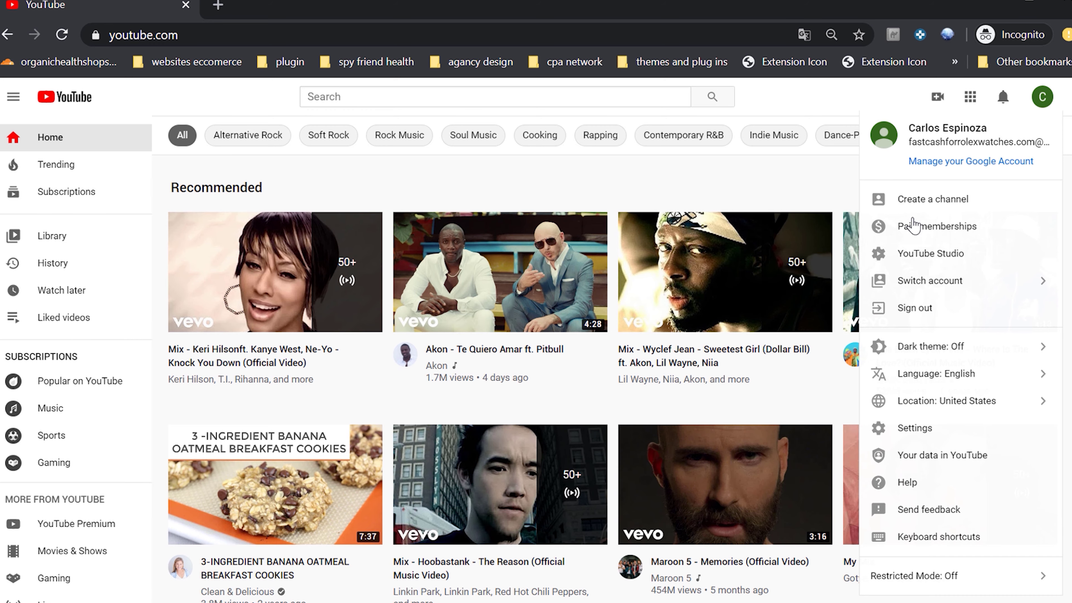
pyautogui.click(919, 206)
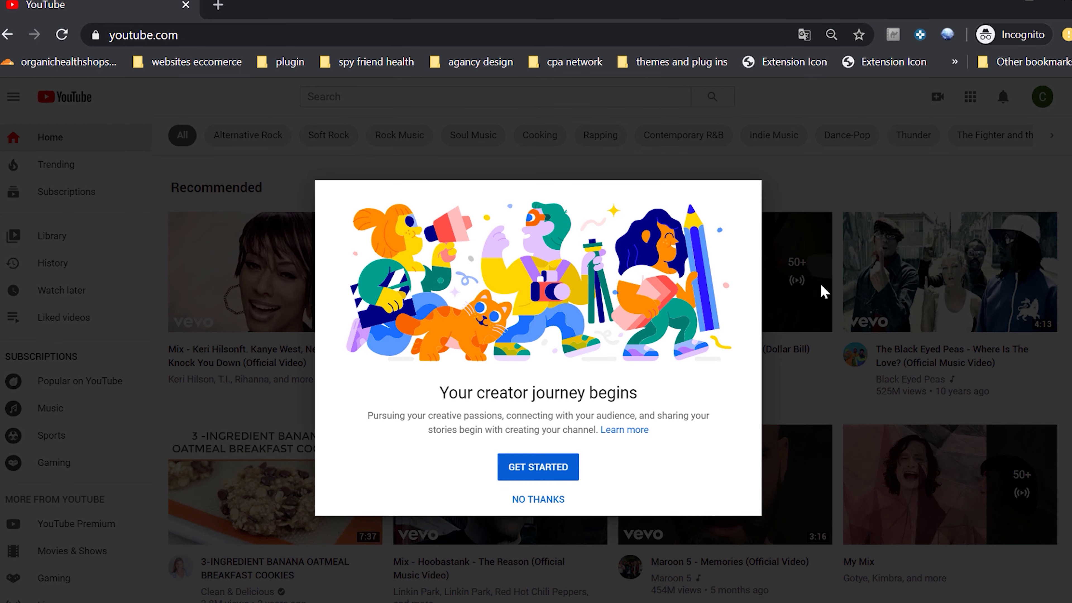
pyautogui.click(533, 467)
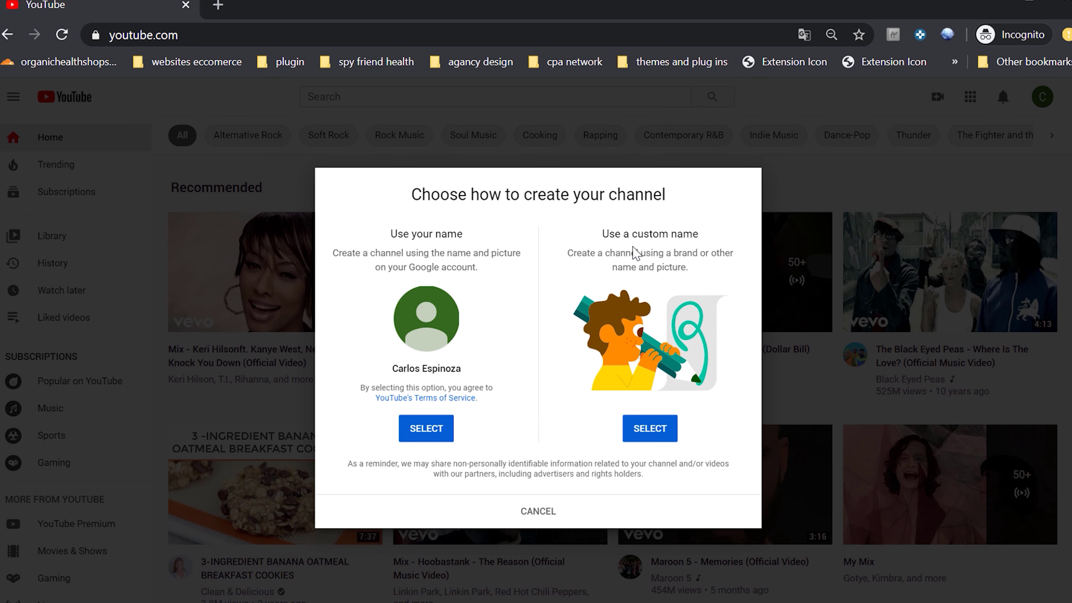
pyautogui.click(652, 439)
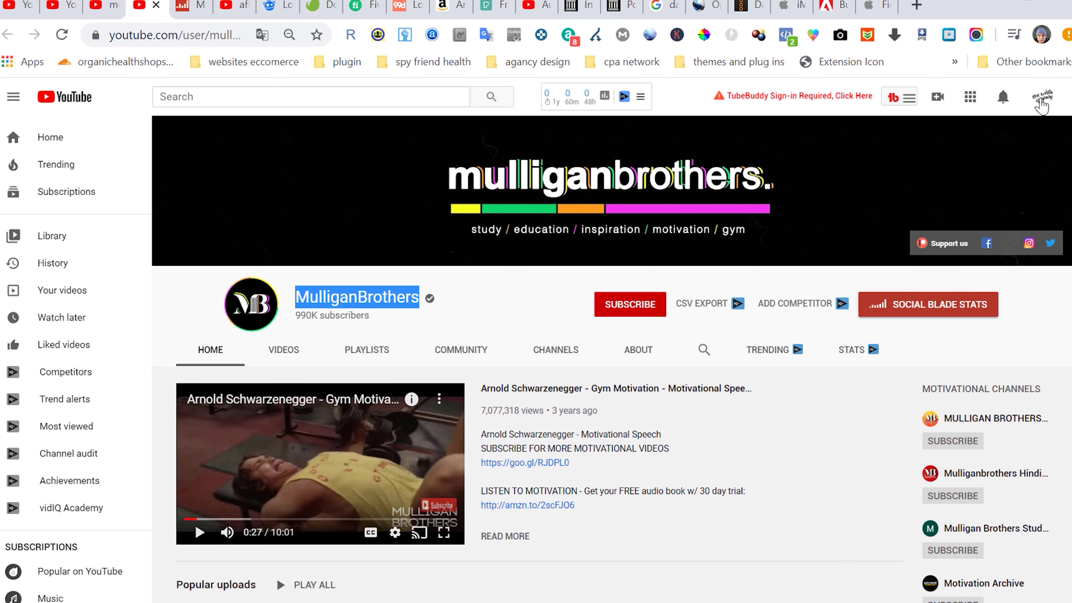
# Switch to the regular browser window and open the account's own channel, The World Is Yours.
pyautogui.click(1042, 98)
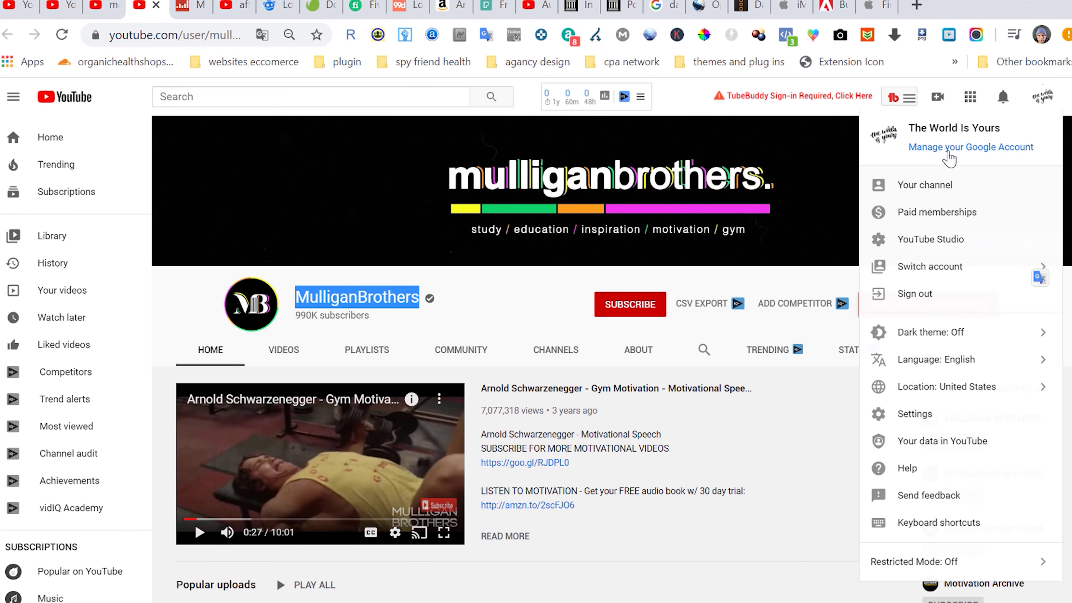
pyautogui.click(924, 185)
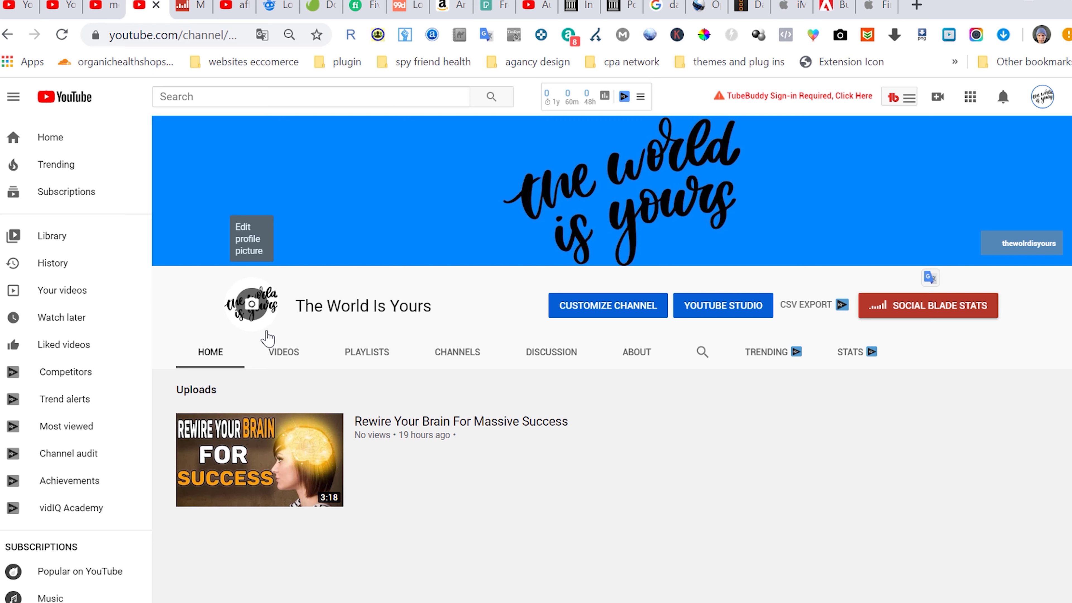
# Browse the logo designs and templates on Freepik and Envato Elements.
pyautogui.click(272, 6)
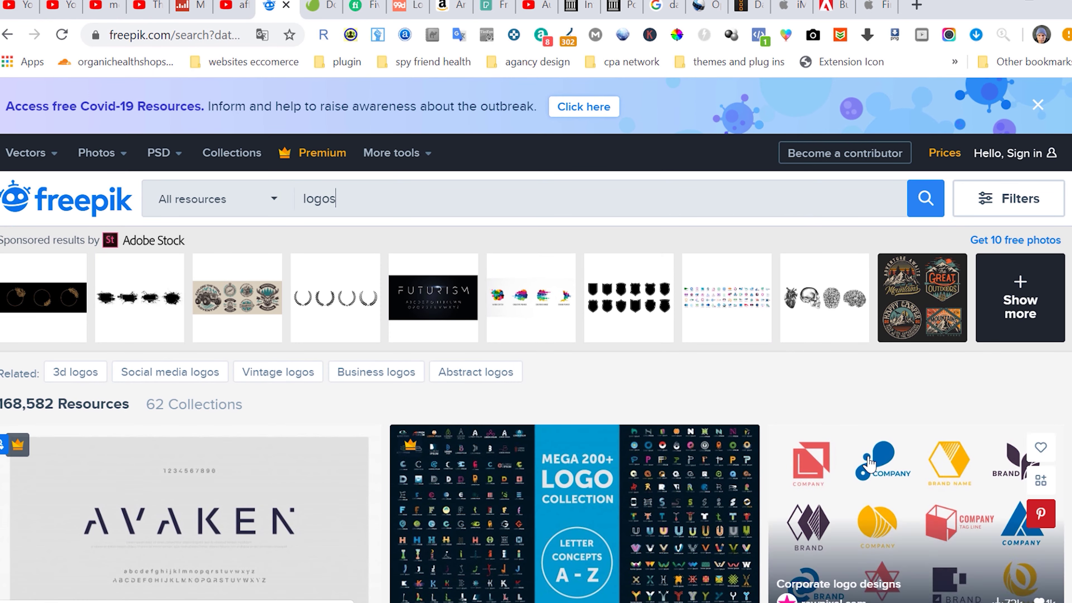
pyautogui.scroll(-3, 522, 485)
pyautogui.scroll(-6, 522, 485)
pyautogui.scroll(7, 565, 479)
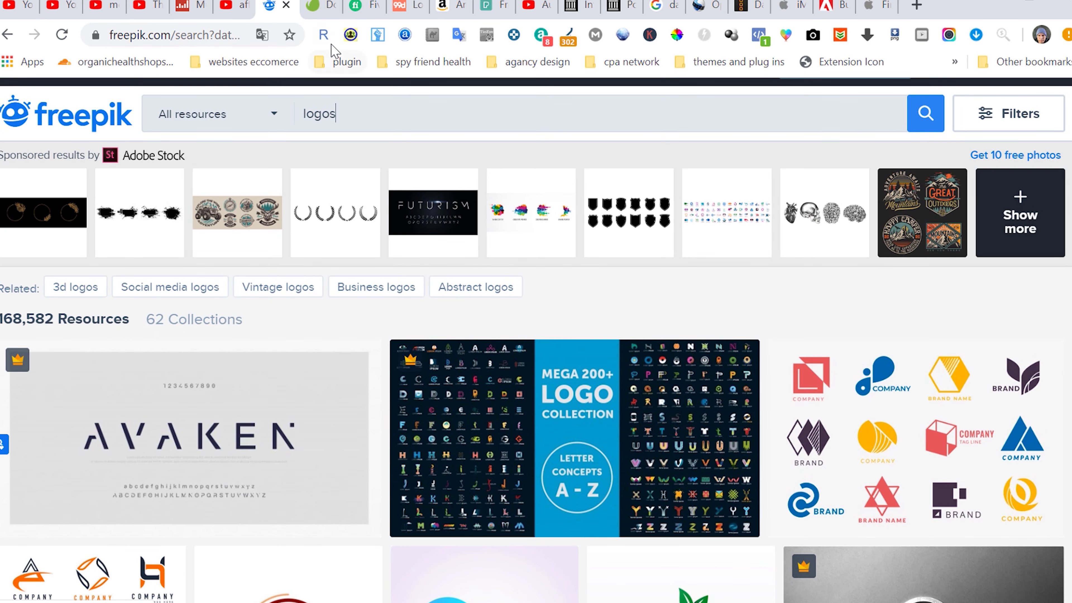
pyautogui.click(317, 10)
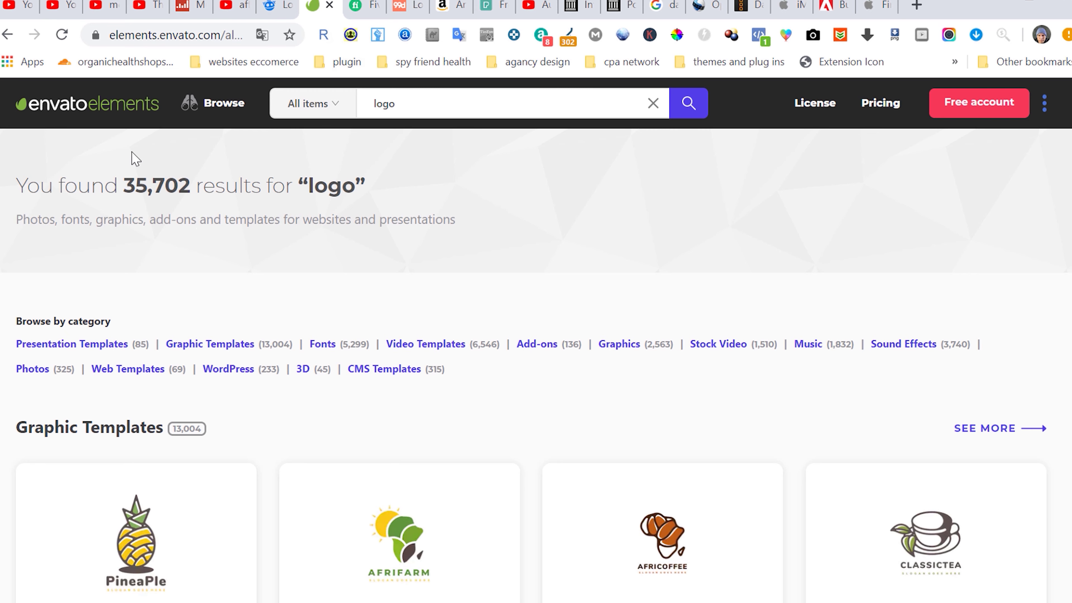
pyautogui.scroll(-5, 219, 325)
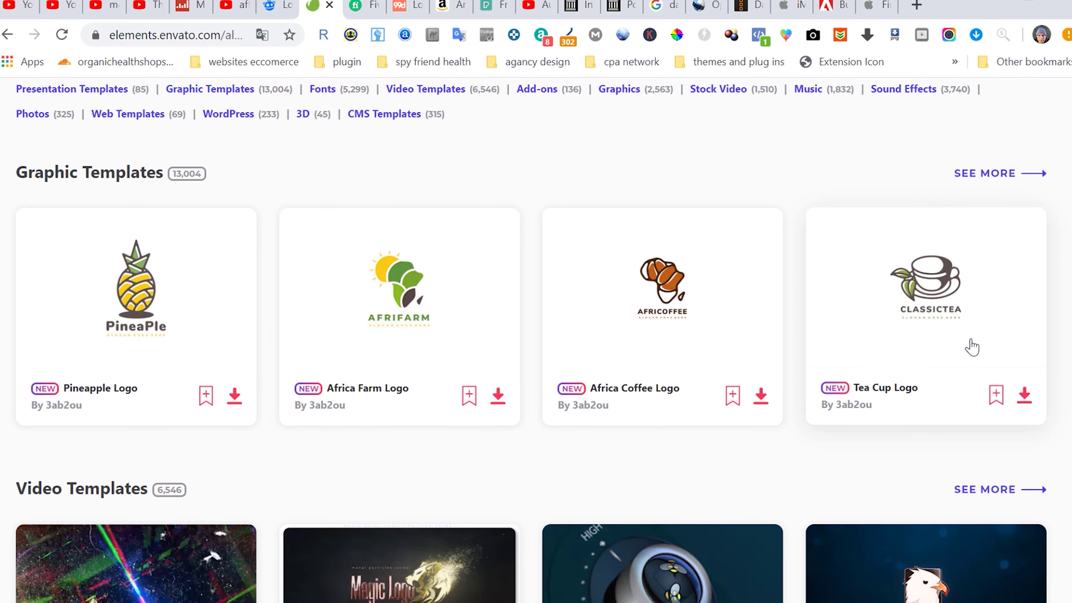
pyautogui.scroll(-3, 869, 448)
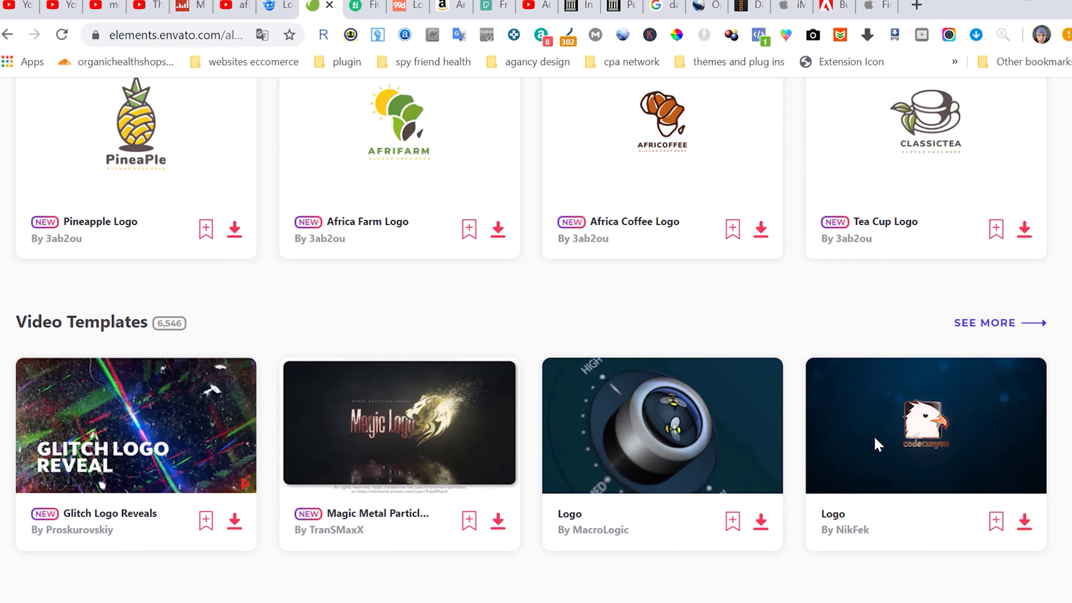
# Browse the "youtube logo design" services on Fiverr and view the 99designs homepage.
pyautogui.click(362, 5)
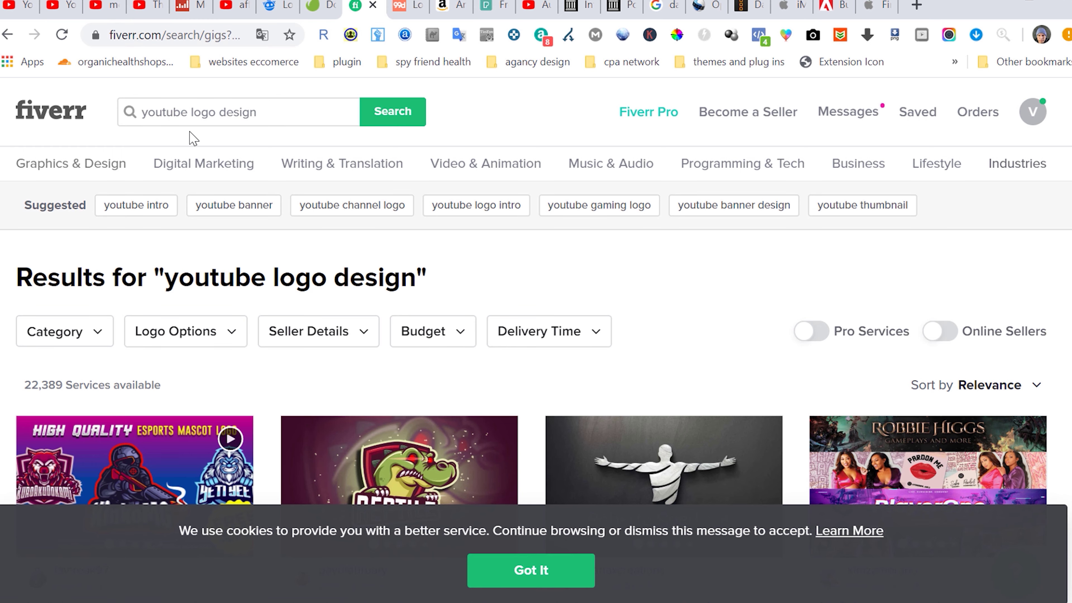
pyautogui.scroll(-5, 903, 405)
pyautogui.scroll(-2, 906, 403)
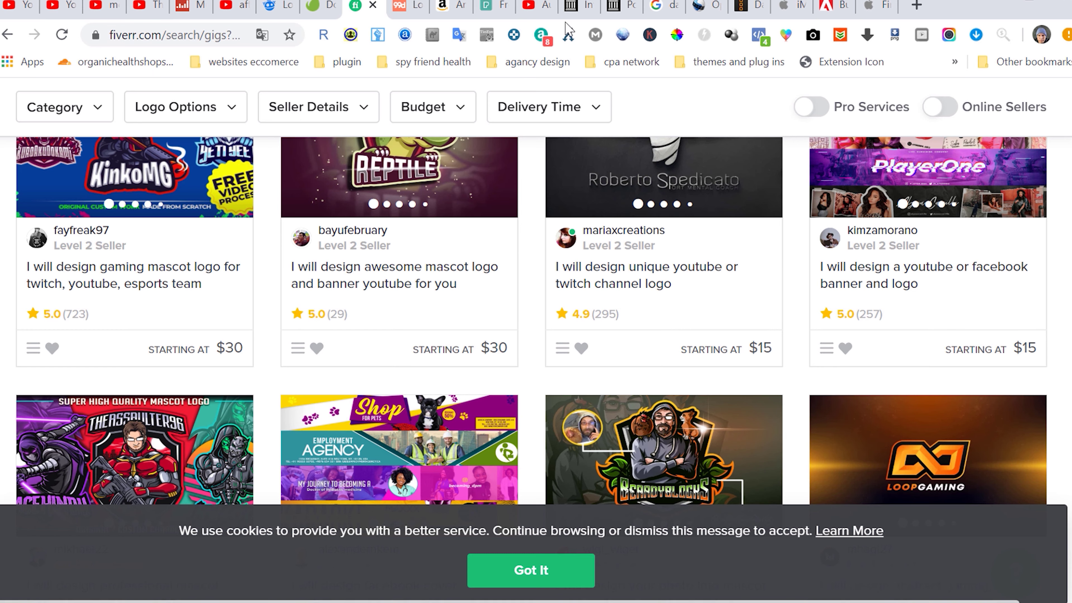
pyautogui.click(407, 6)
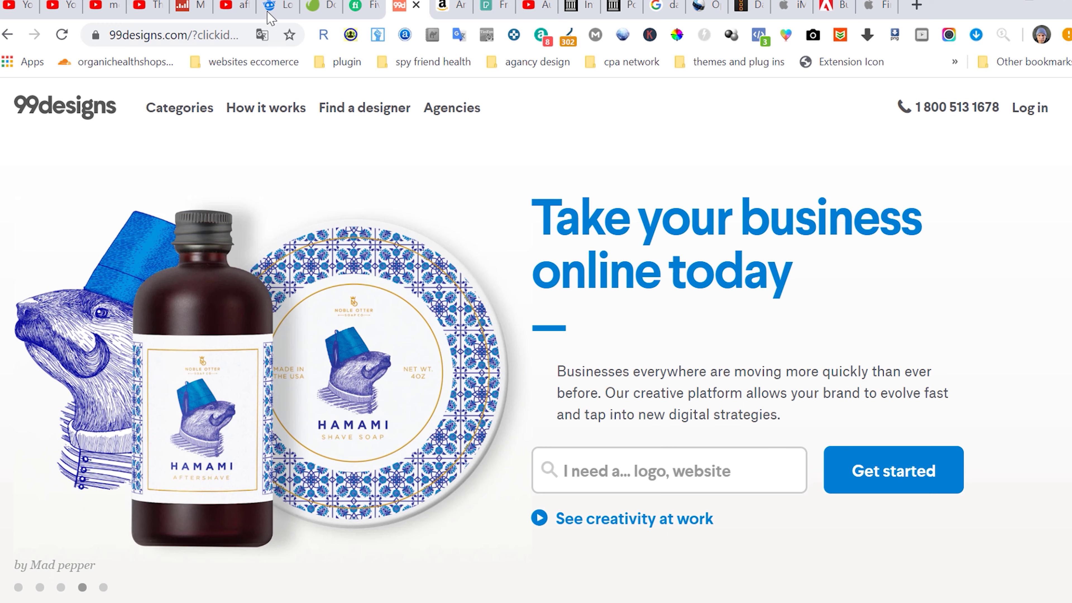
# Revisit the open Freepik and Envato Elements logo results.
pyautogui.click(275, 7)
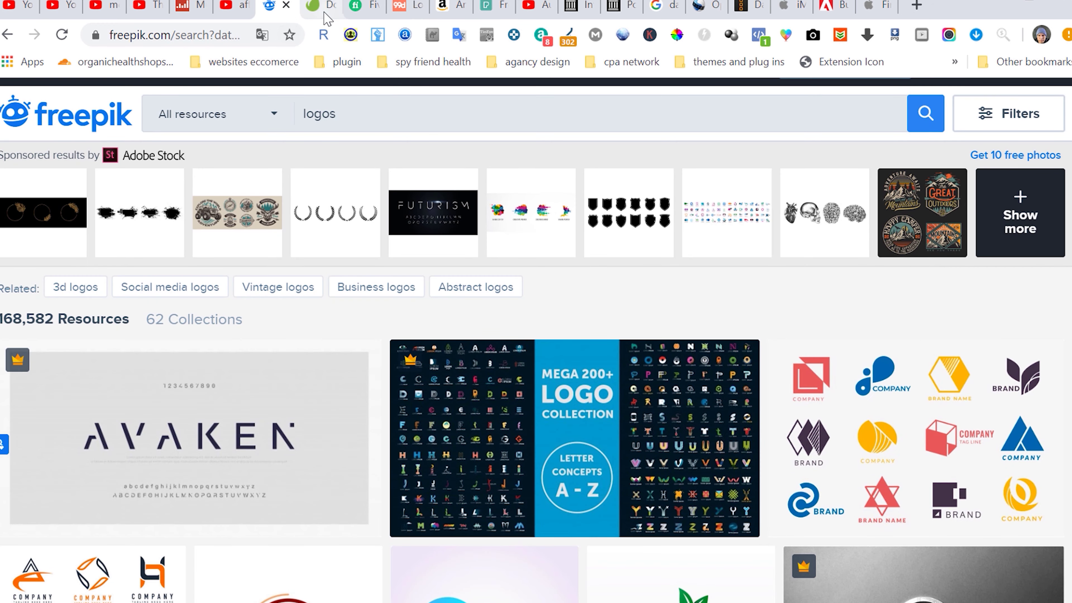
pyautogui.click(318, 7)
pyautogui.click(273, 7)
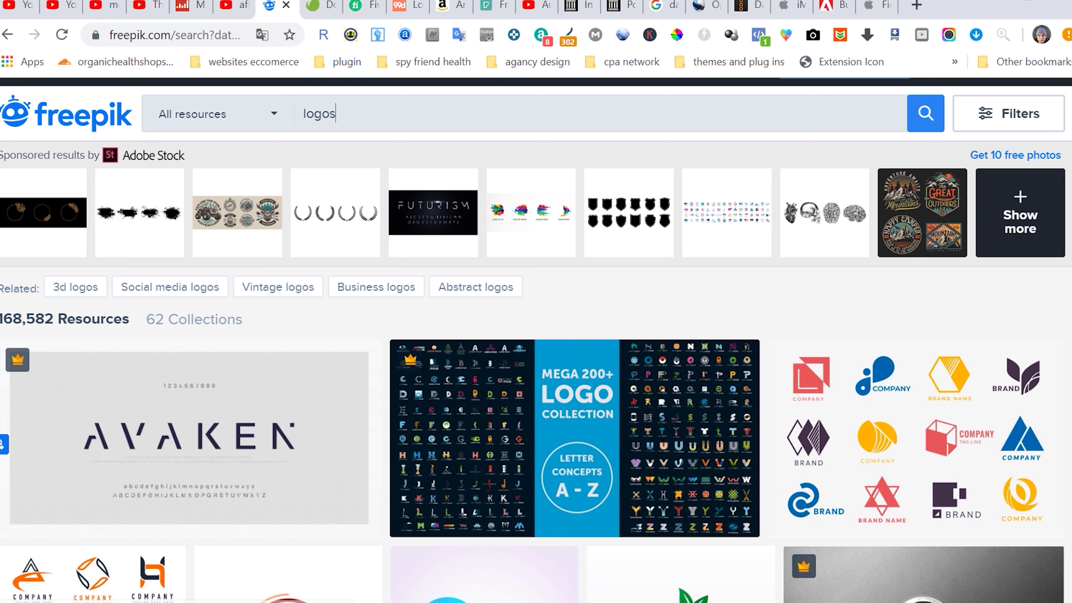
# Review the renewed Blue Yeti microphone listings and prices on Amazon.
pyautogui.click(458, 7)
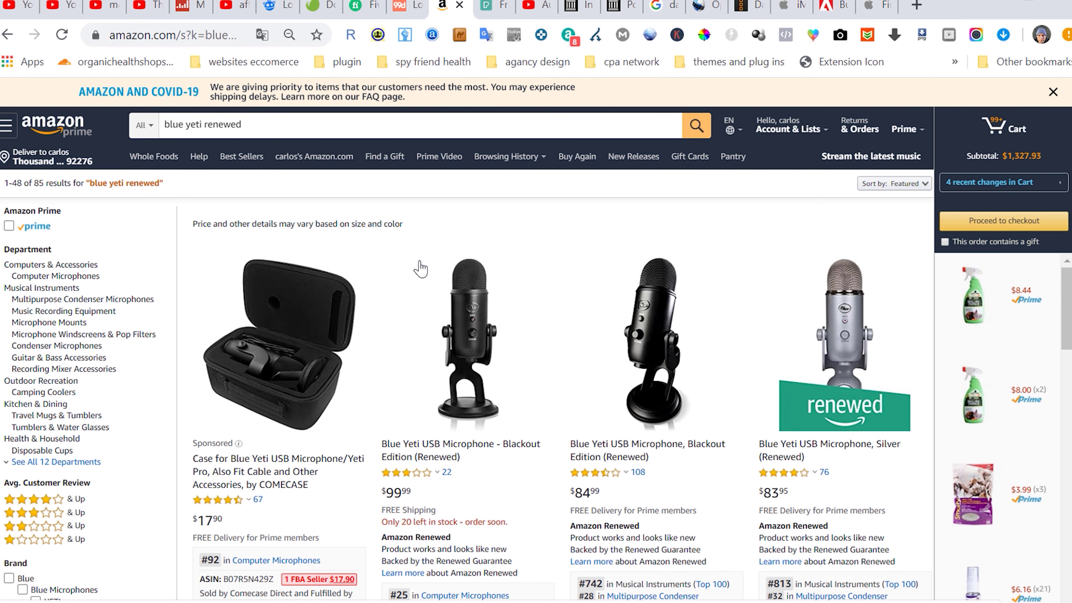
pyautogui.scroll(-4, 679, 456)
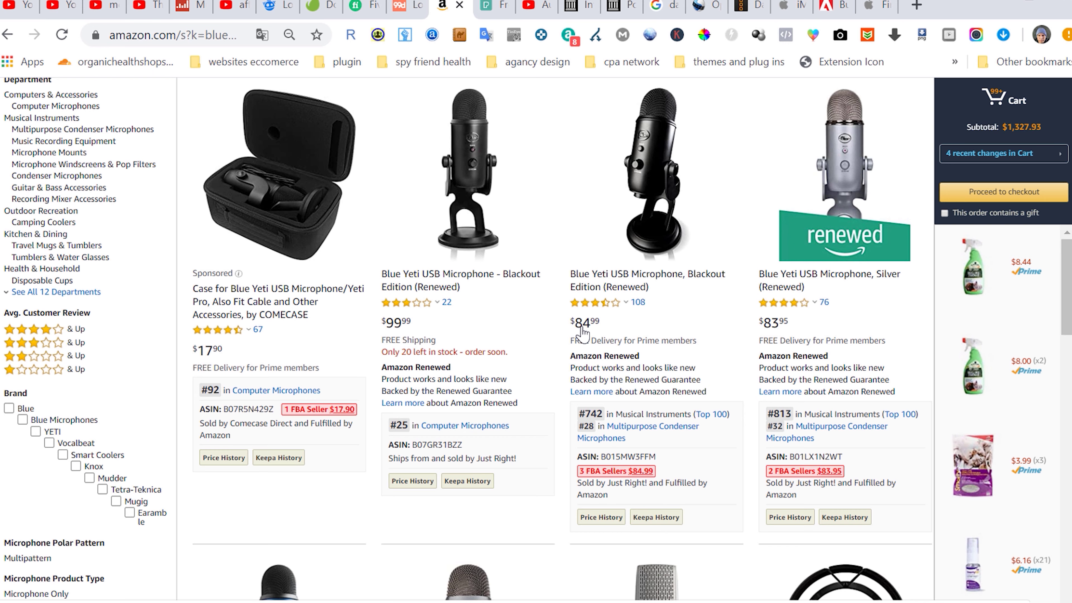
pyautogui.scroll(-8, 654, 359)
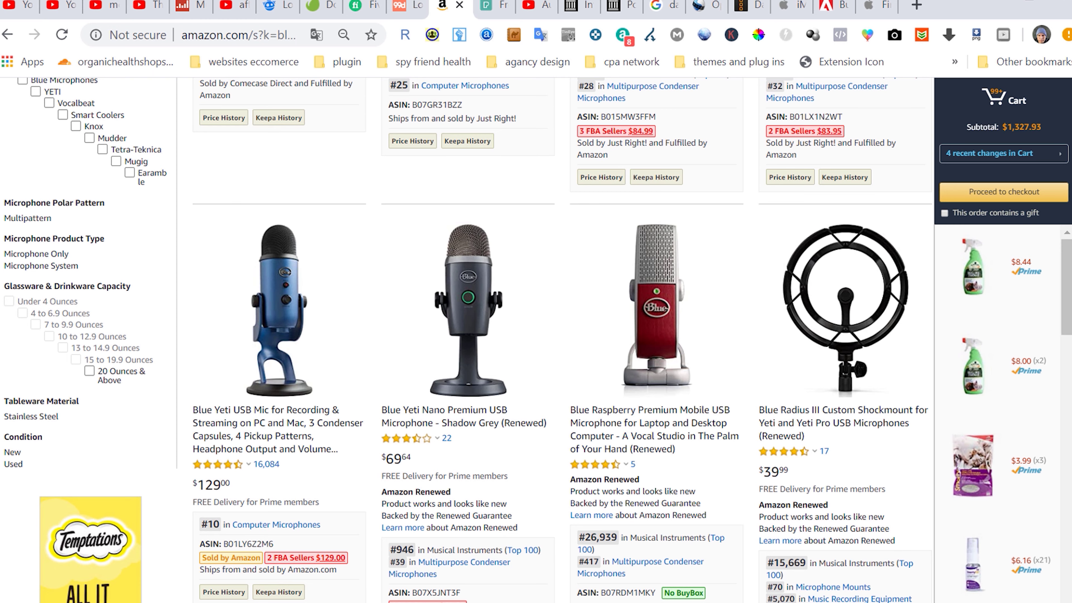
# Browse the free "drone footage" video results on Pexels, examining the ocean, forest, road and mountain clips.
pyautogui.click(488, 6)
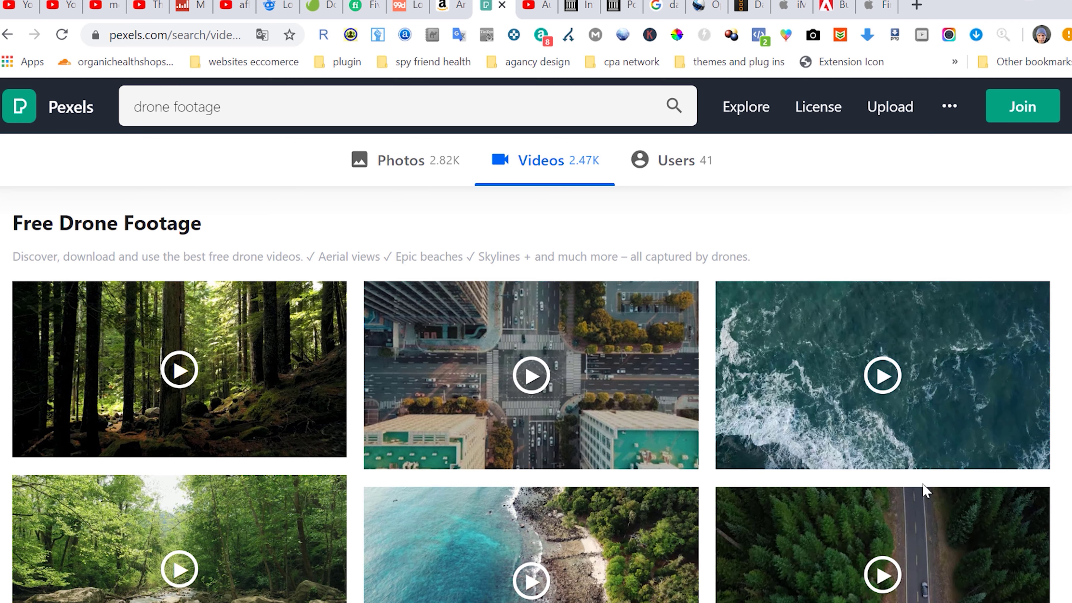
pyautogui.scroll(-2, 581, 407)
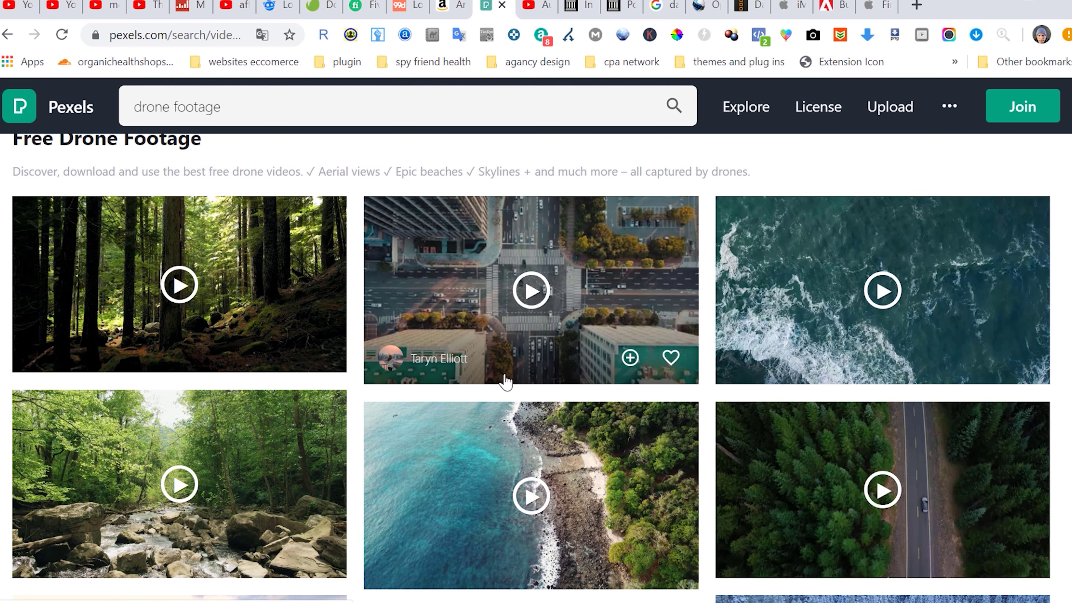
pyautogui.moveTo(479, 377)
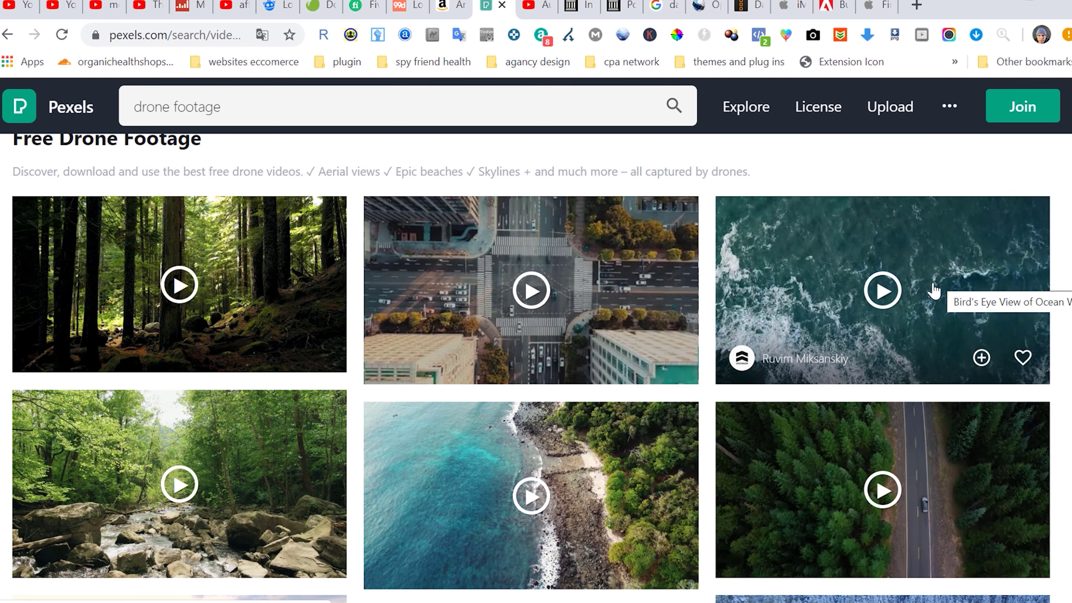
pyautogui.scroll(-2, 814, 346)
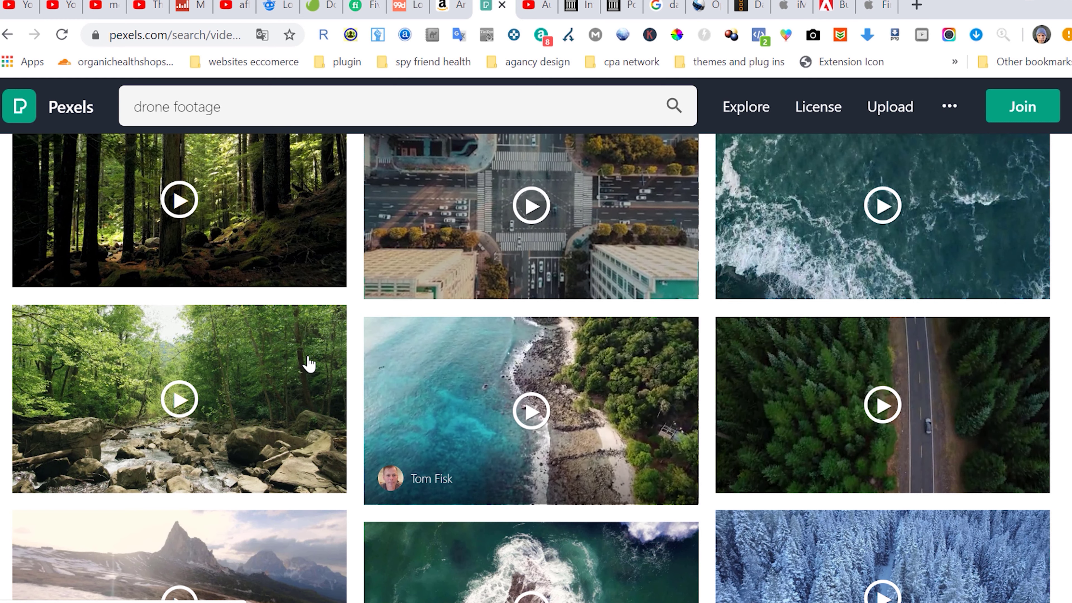
pyautogui.moveTo(499, 435)
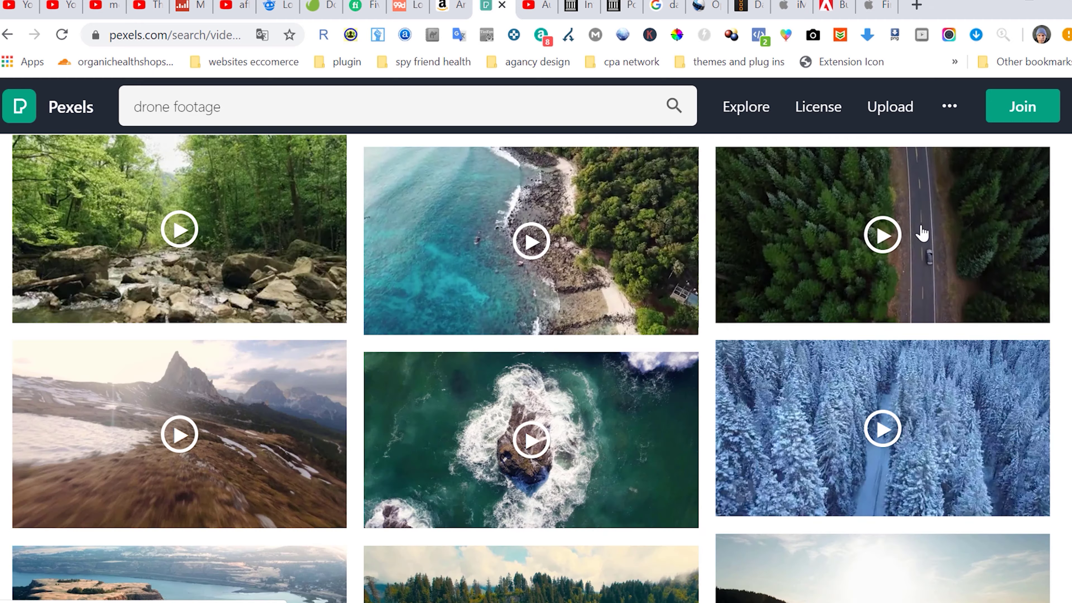
pyautogui.scroll(-4, 920, 232)
pyautogui.moveTo(870, 235)
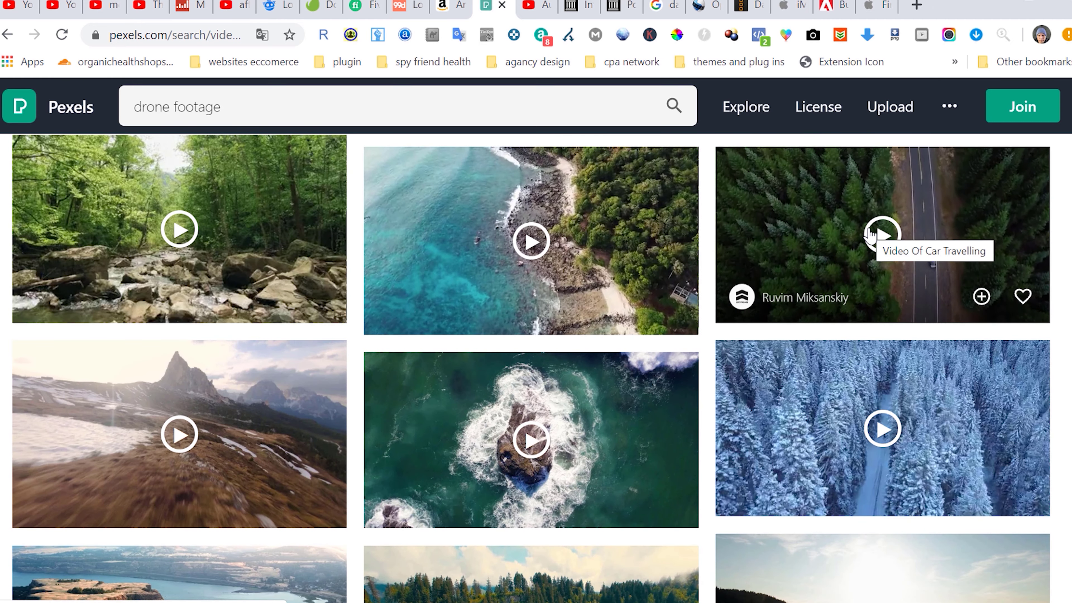
pyautogui.scroll(-4, 797, 249)
pyautogui.moveTo(300, 268)
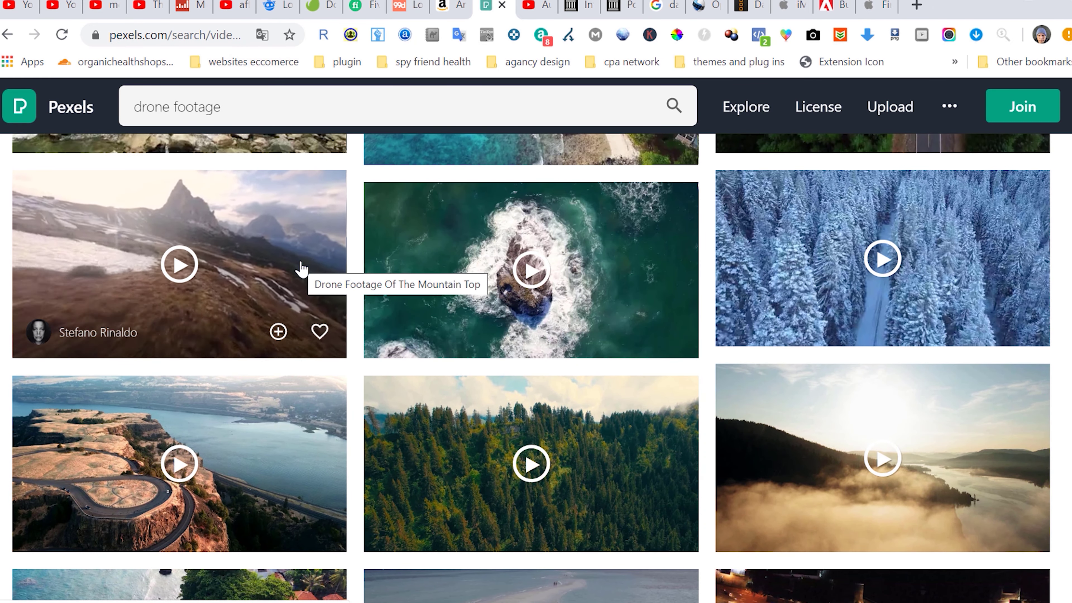
pyautogui.moveTo(228, 479)
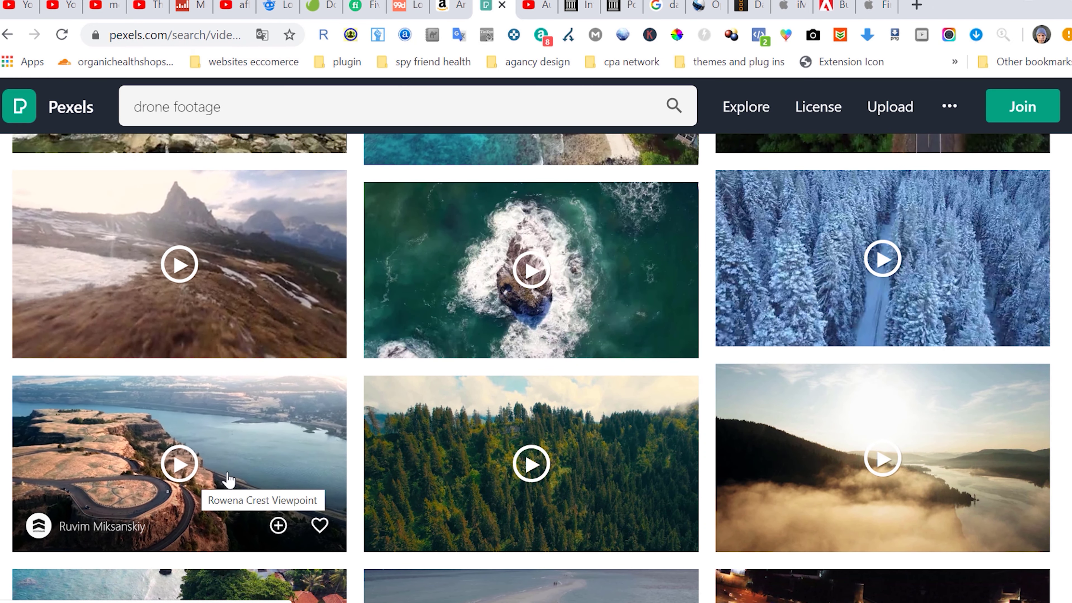
pyautogui.scroll(-2, 228, 479)
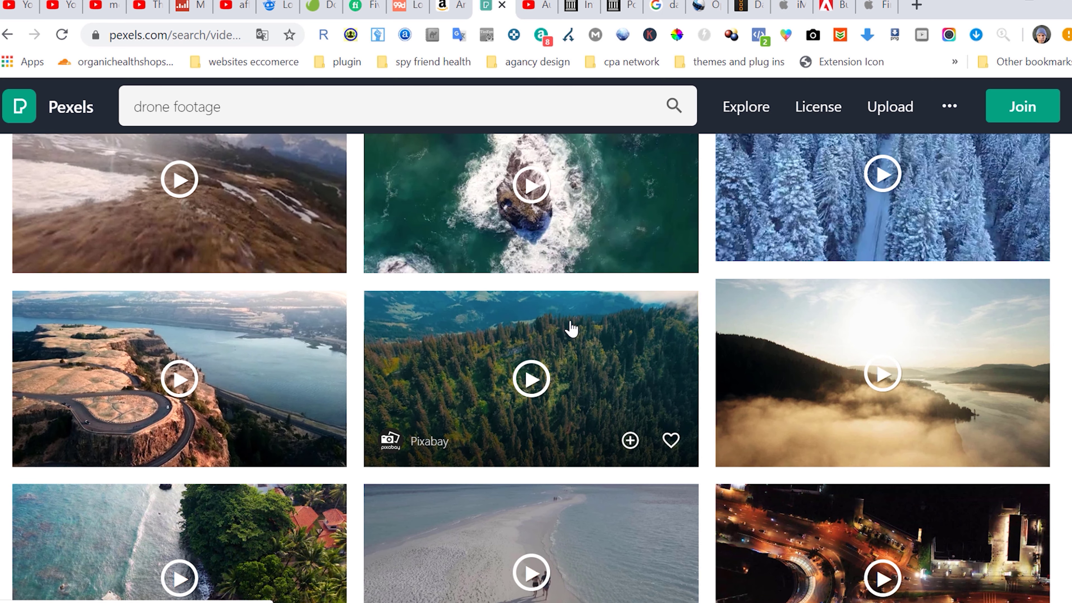
pyautogui.scroll(6, 615, 364)
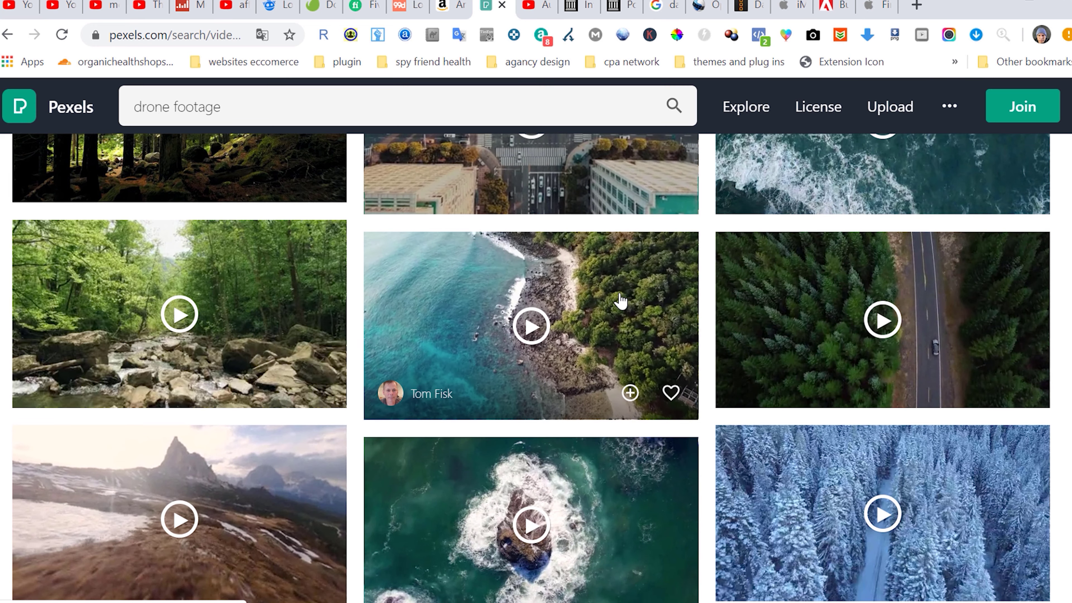
# Download the free "A Rocky Coast" drone video and return to the search results.
pyautogui.click(624, 318)
pyautogui.click(898, 116)
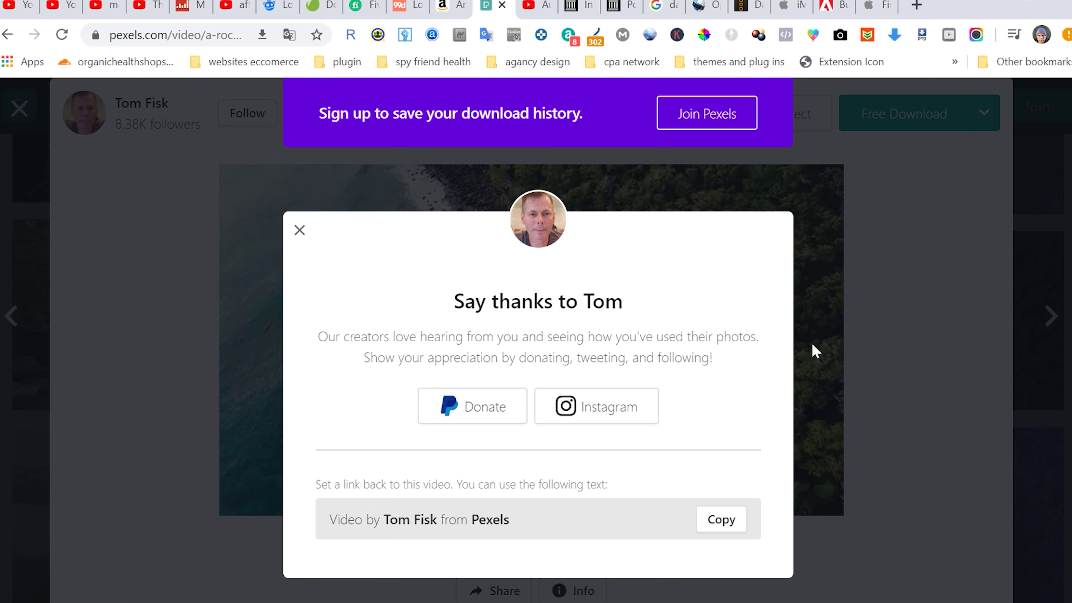
pyautogui.click(1032, 383)
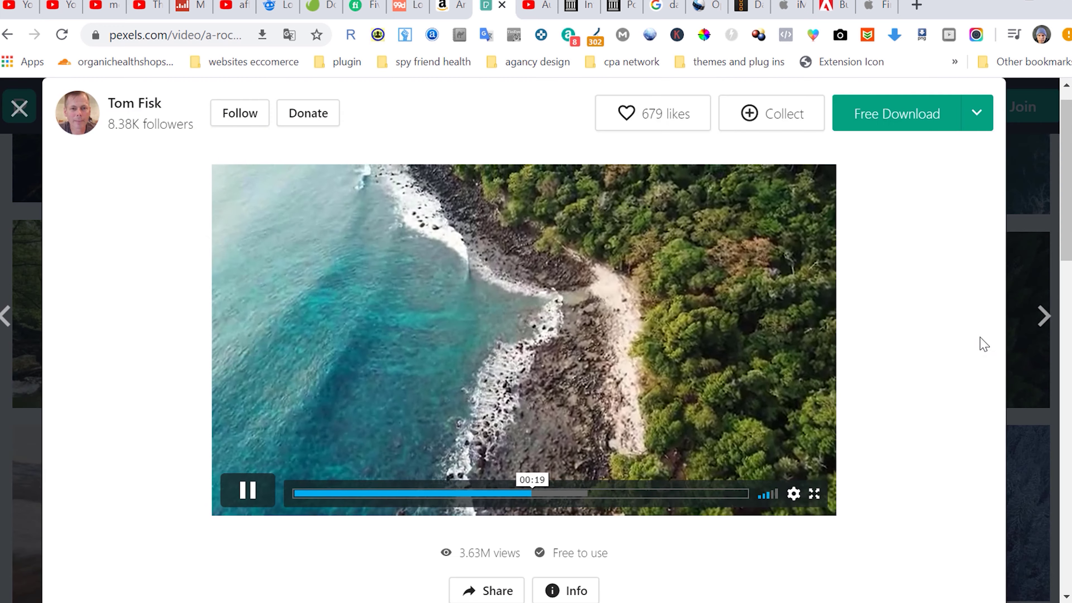
pyautogui.click(19, 108)
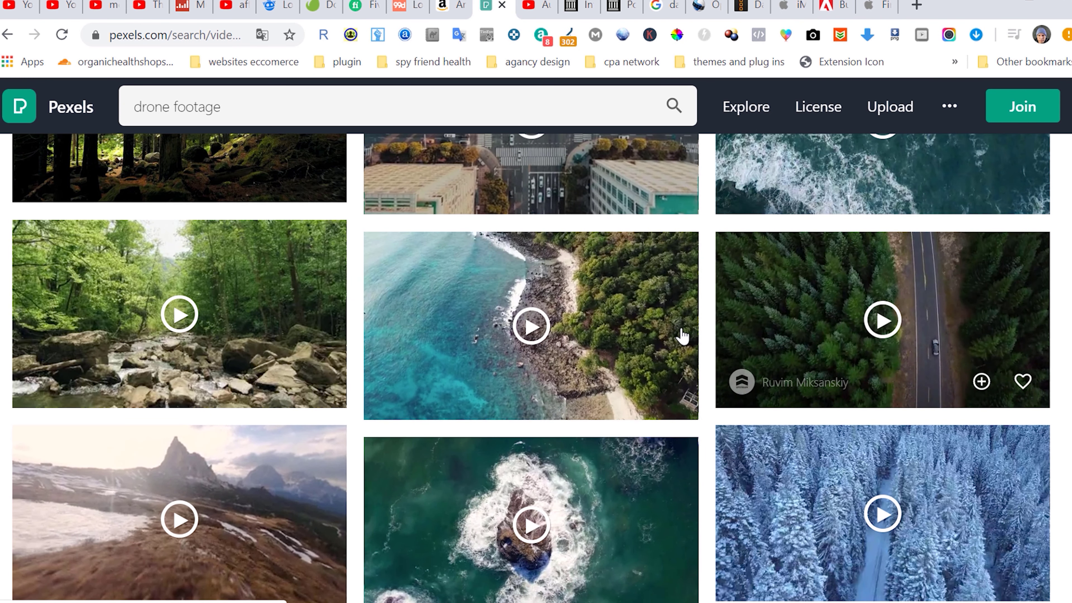
# Look through more drone clips further down the Pexels results, including the beach, night city and desert road videos.
pyautogui.moveTo(682, 335)
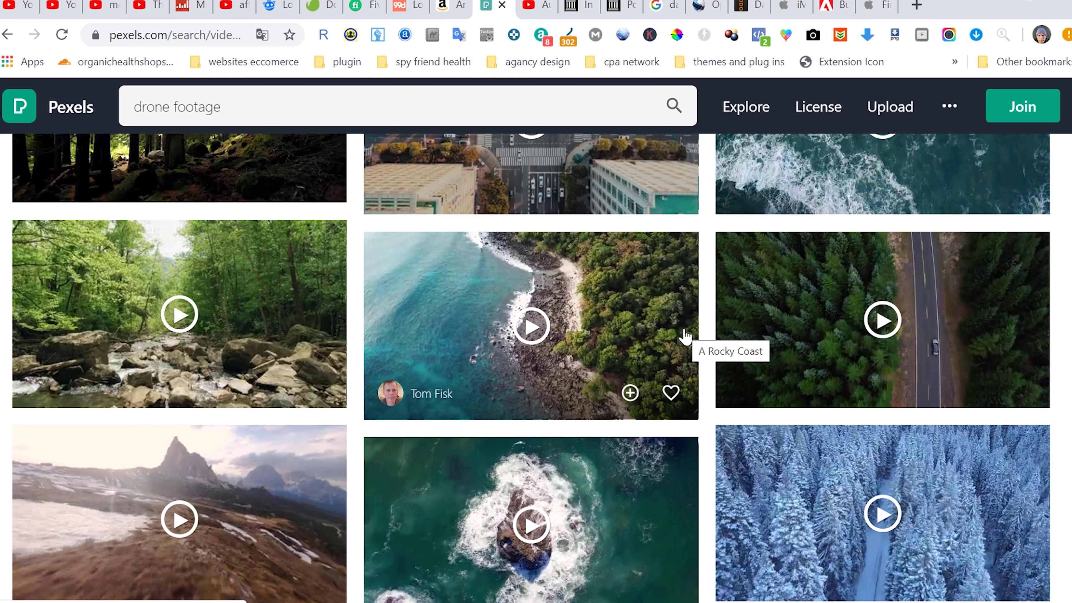
pyautogui.moveTo(624, 496)
pyautogui.scroll(-6, 637, 481)
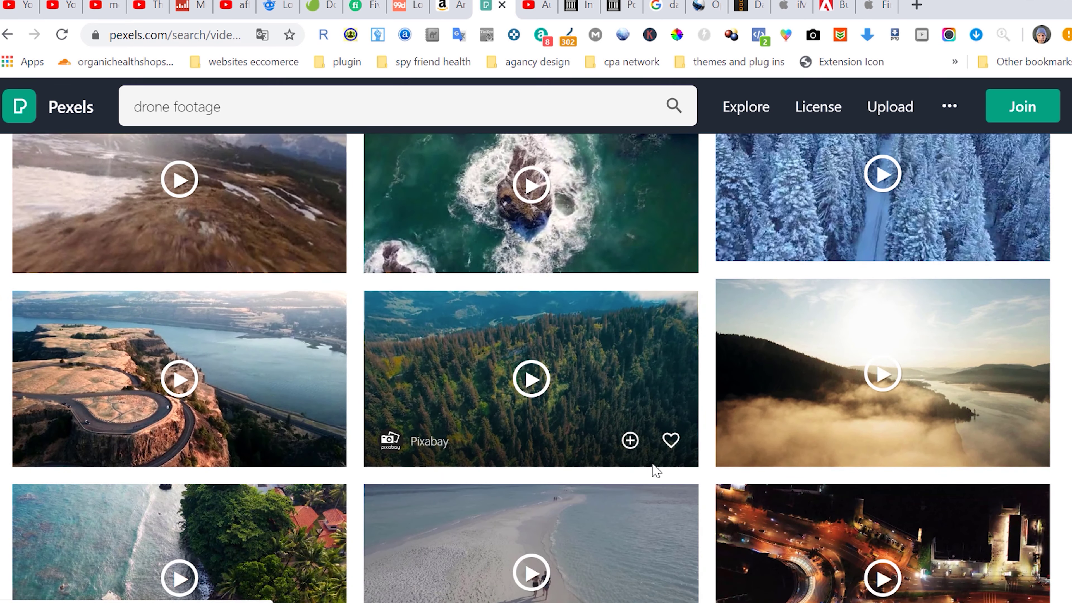
pyautogui.scroll(-2, 616, 461)
pyautogui.scroll(-2, 601, 458)
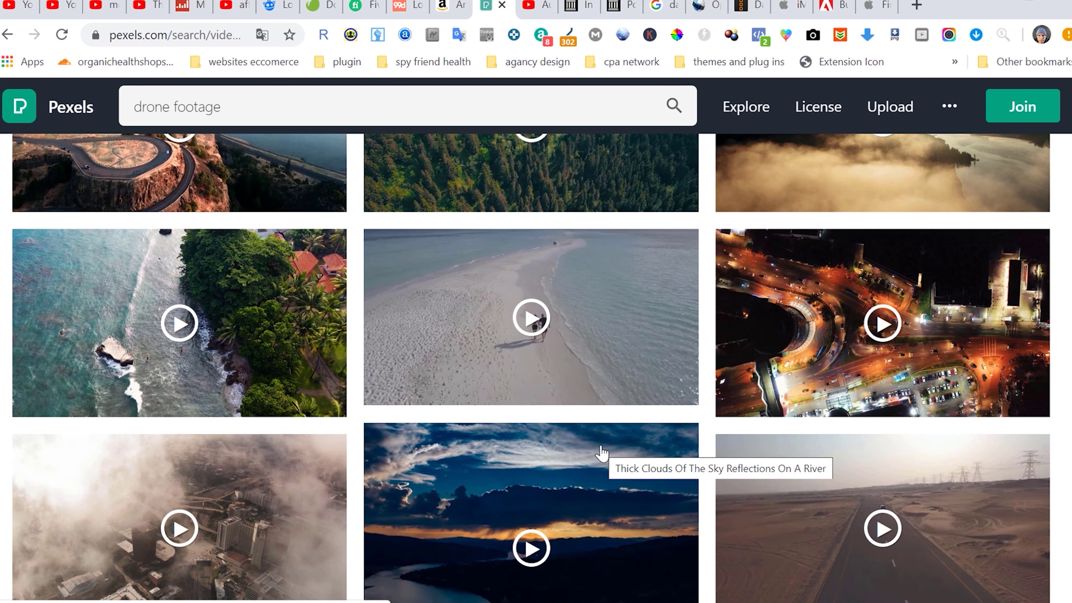
pyautogui.scroll(-4, 653, 477)
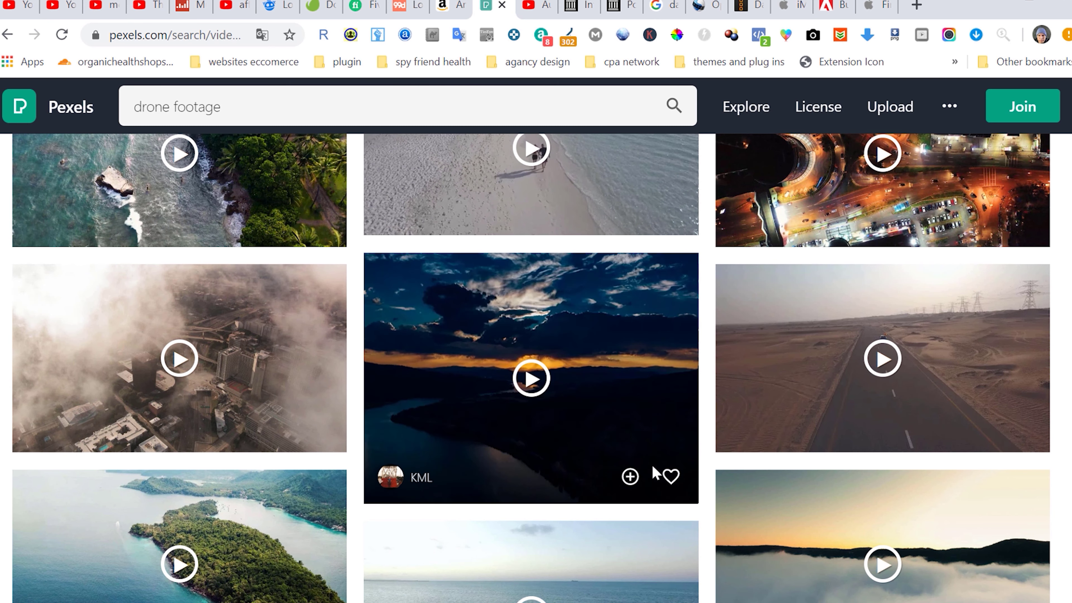
# Switch to the YouTube Audio Library and search the free music for "motivation".
pyautogui.click(533, 9)
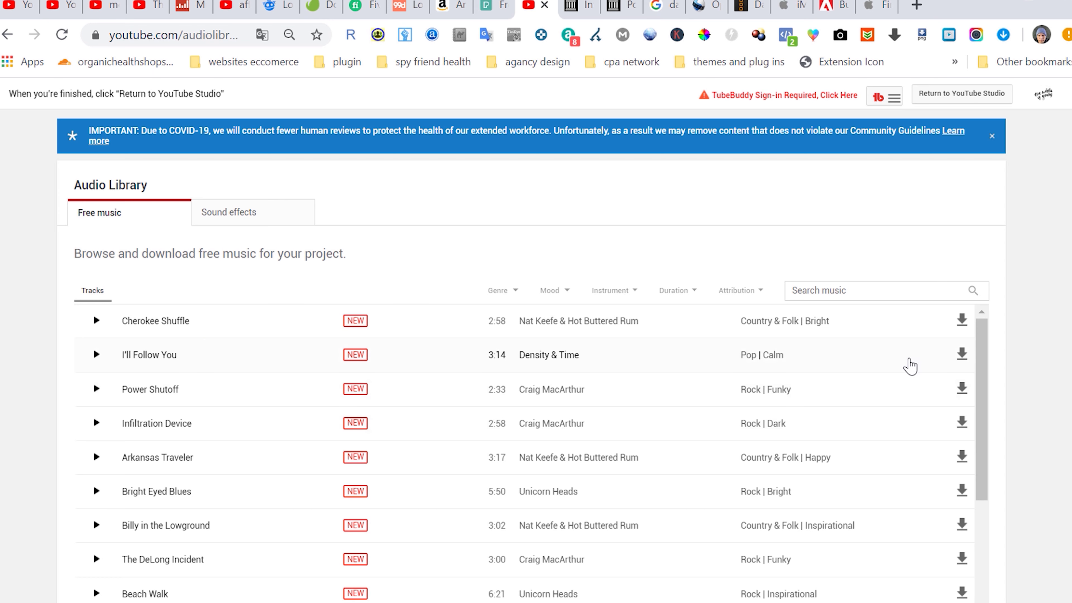
pyautogui.click(801, 290)
pyautogui.write('mdtivation')
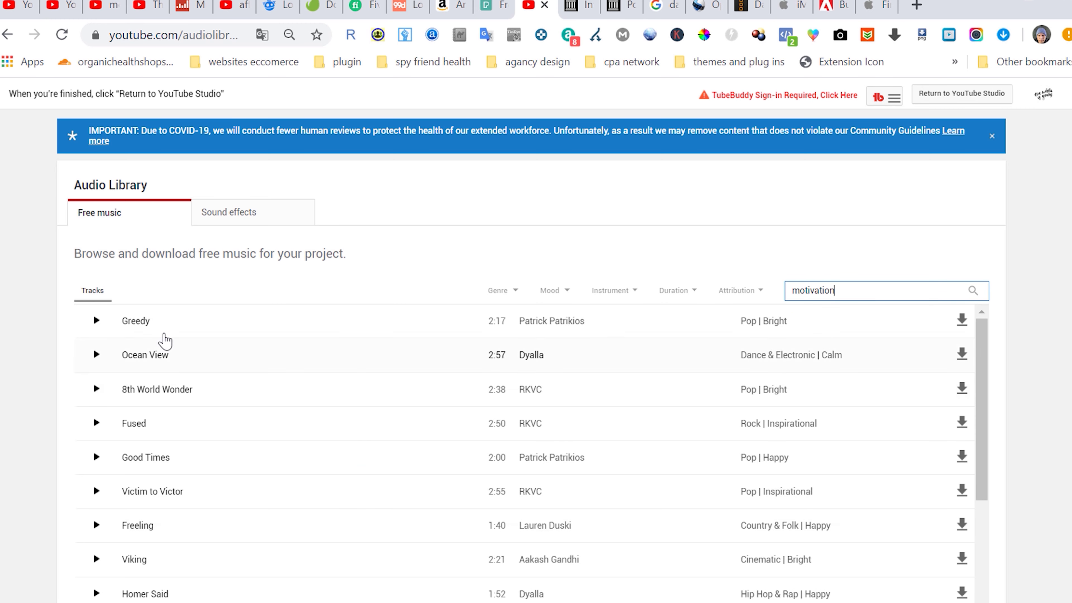
# Find the cinematic inspirational track "Liquid Time" among the motivation music and download it.
pyautogui.scroll(-8, 170, 371)
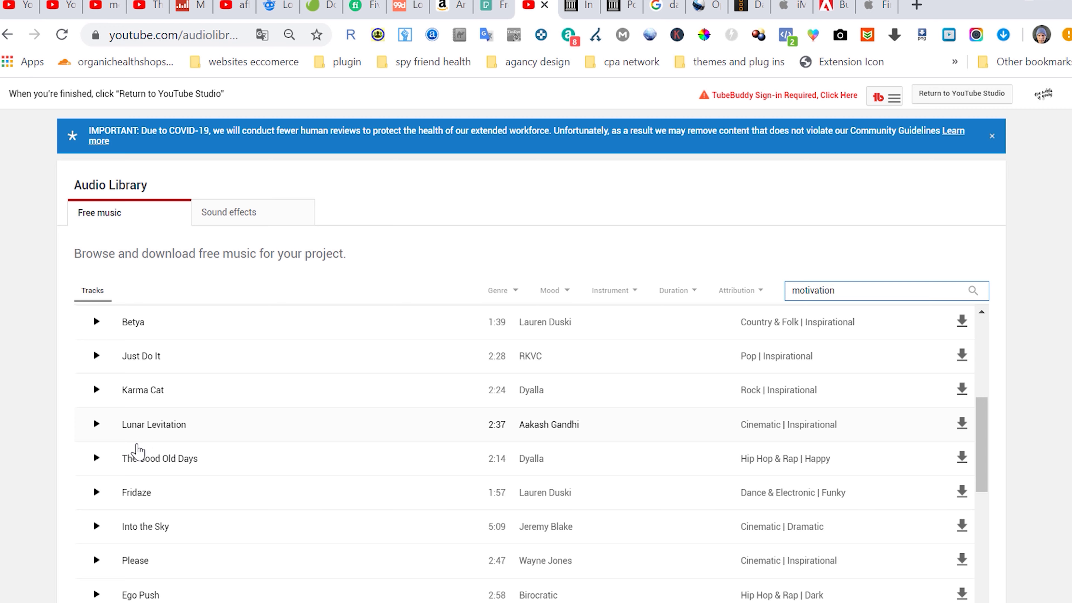
pyautogui.scroll(-2, 166, 454)
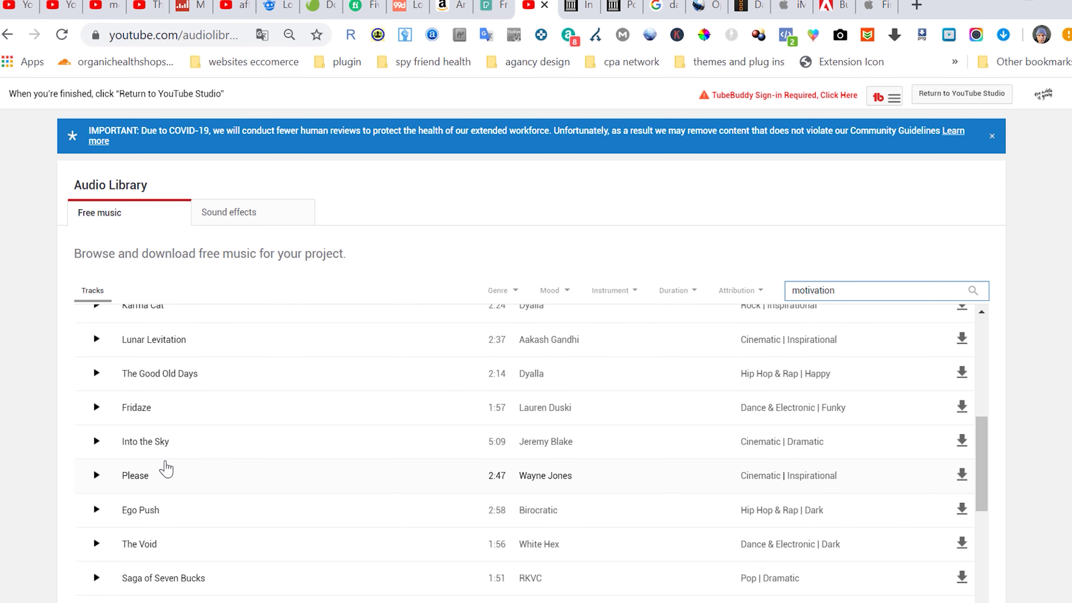
pyautogui.scroll(-4, 166, 467)
pyautogui.scroll(-5, 170, 468)
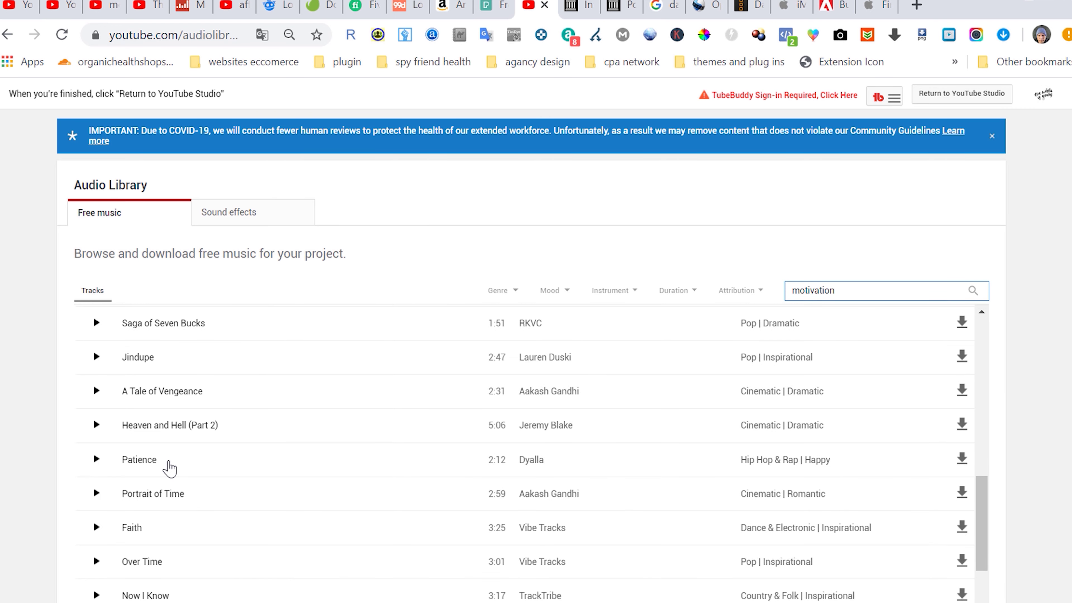
pyautogui.scroll(1, 170, 468)
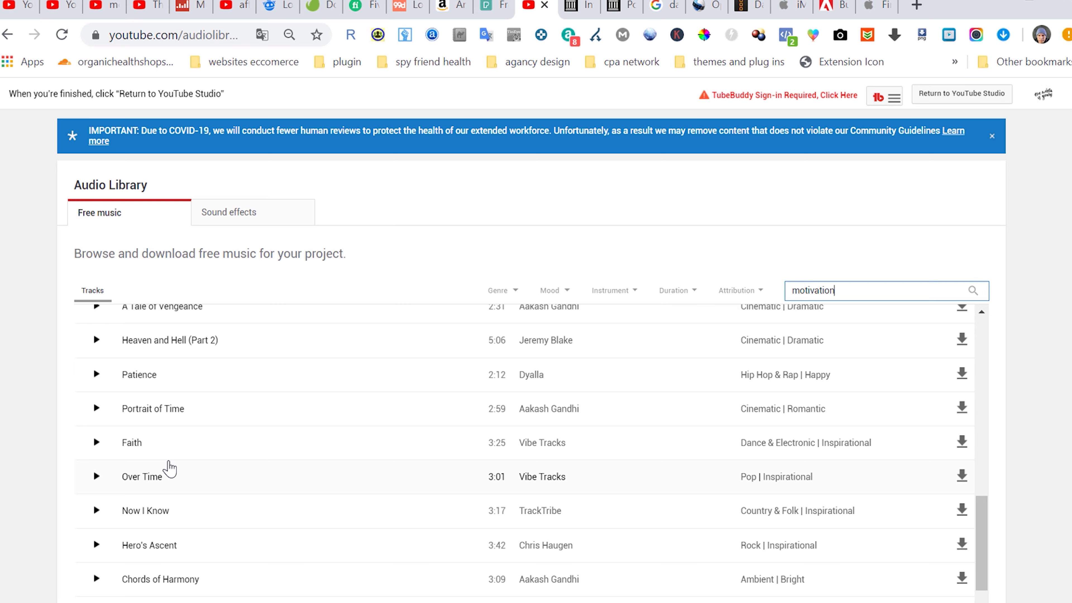
pyautogui.scroll(-7, 184, 485)
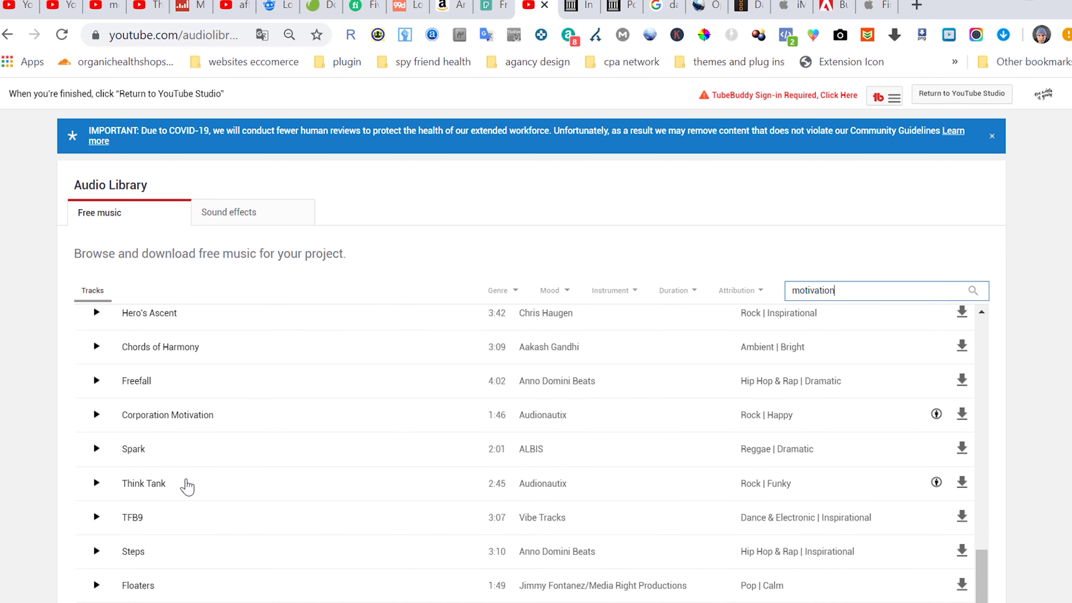
pyautogui.scroll(-5, 188, 488)
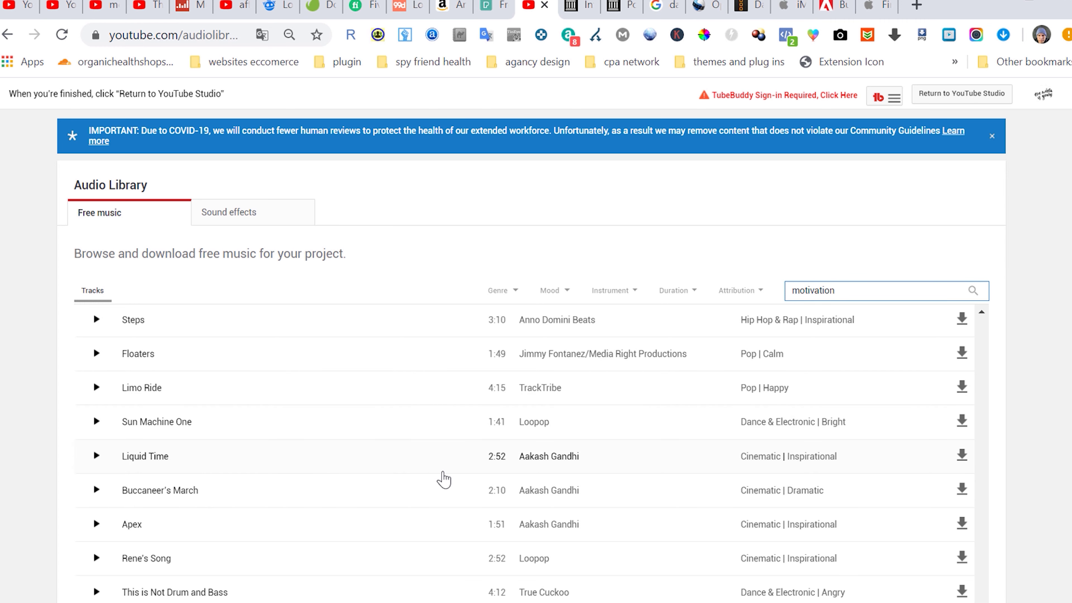
pyautogui.click(961, 457)
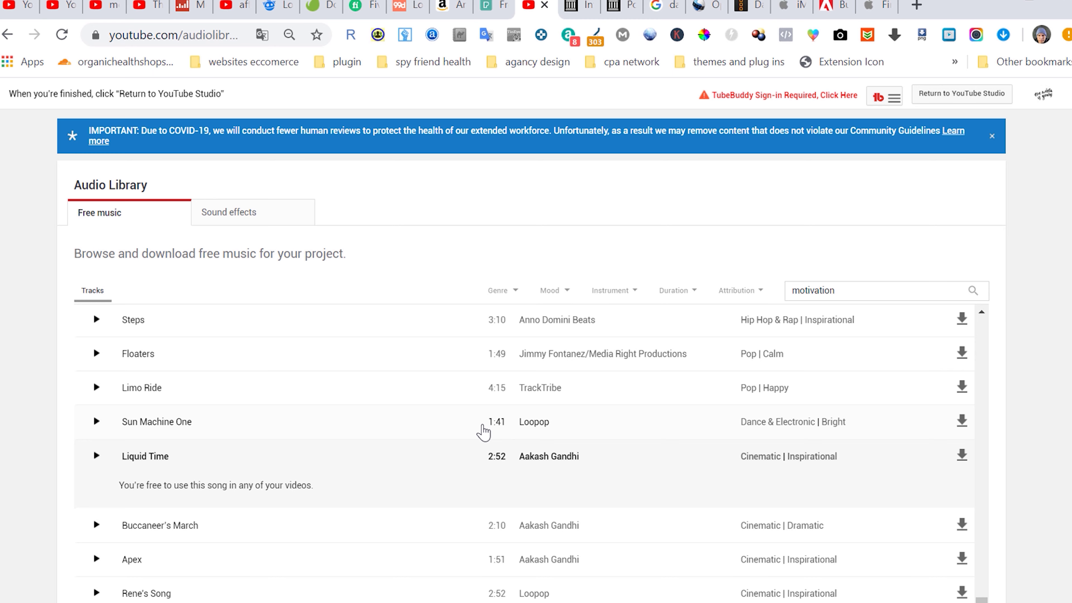
# Revisit the Amazon microphone listings, then open the Audio Books & Poetry collection on the Internet Archive.
pyautogui.click(448, 5)
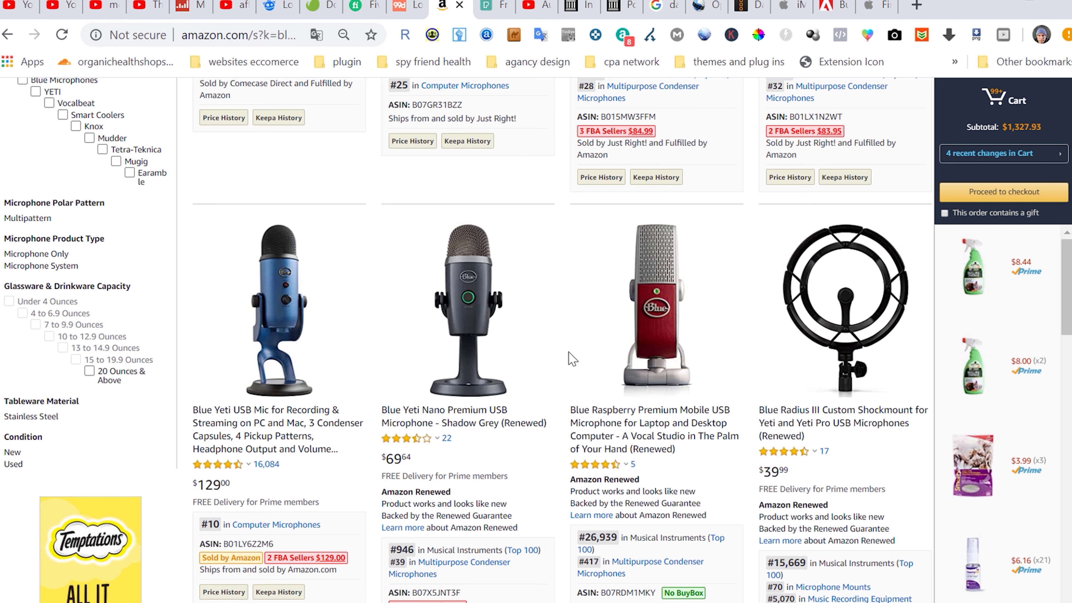
pyautogui.click(570, 9)
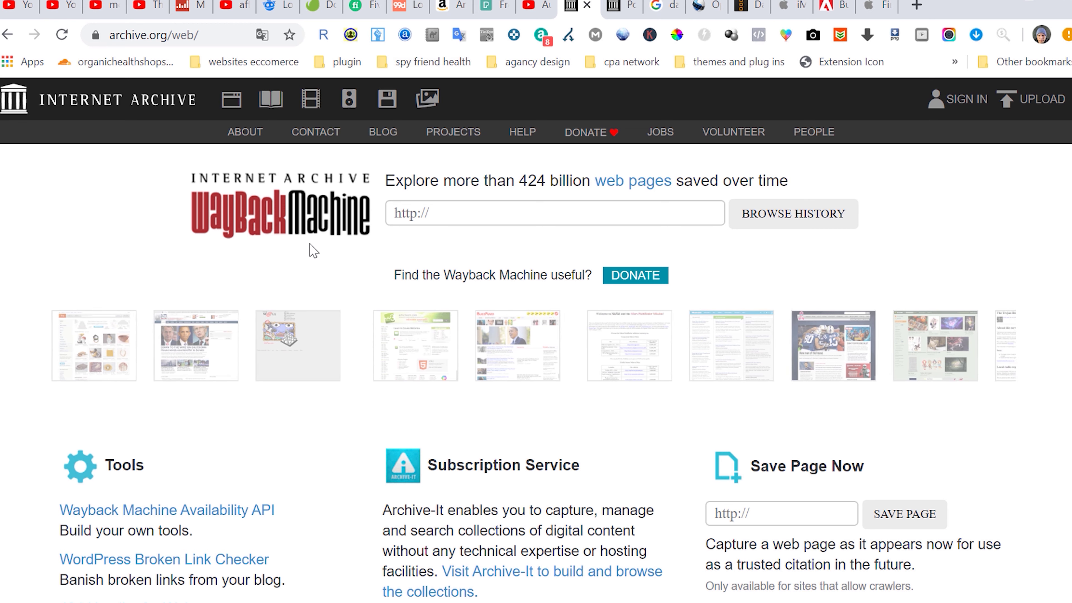
pyautogui.click(352, 114)
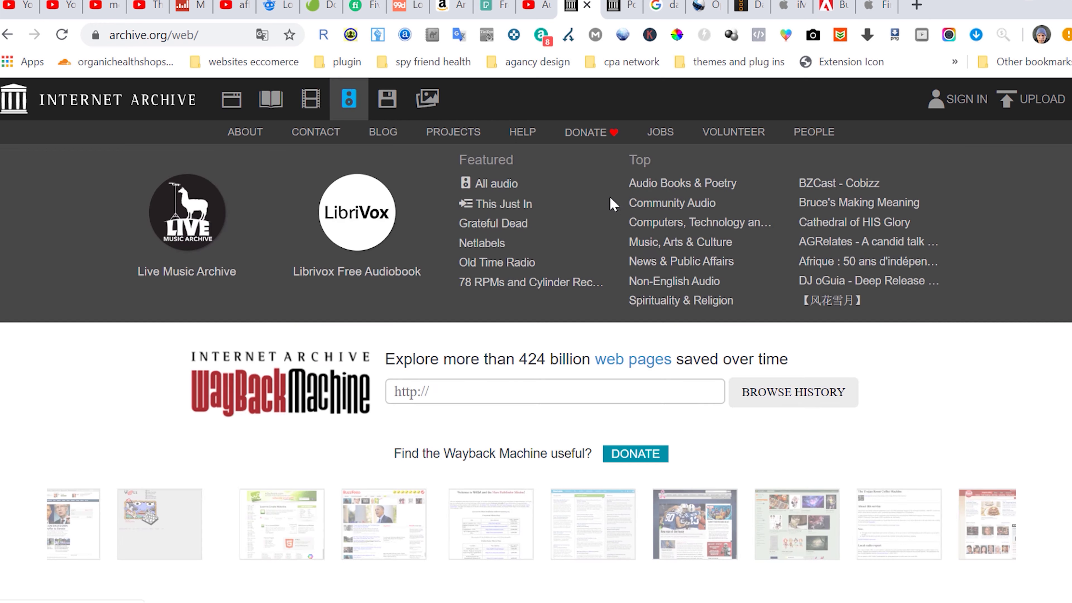
pyautogui.click(669, 190)
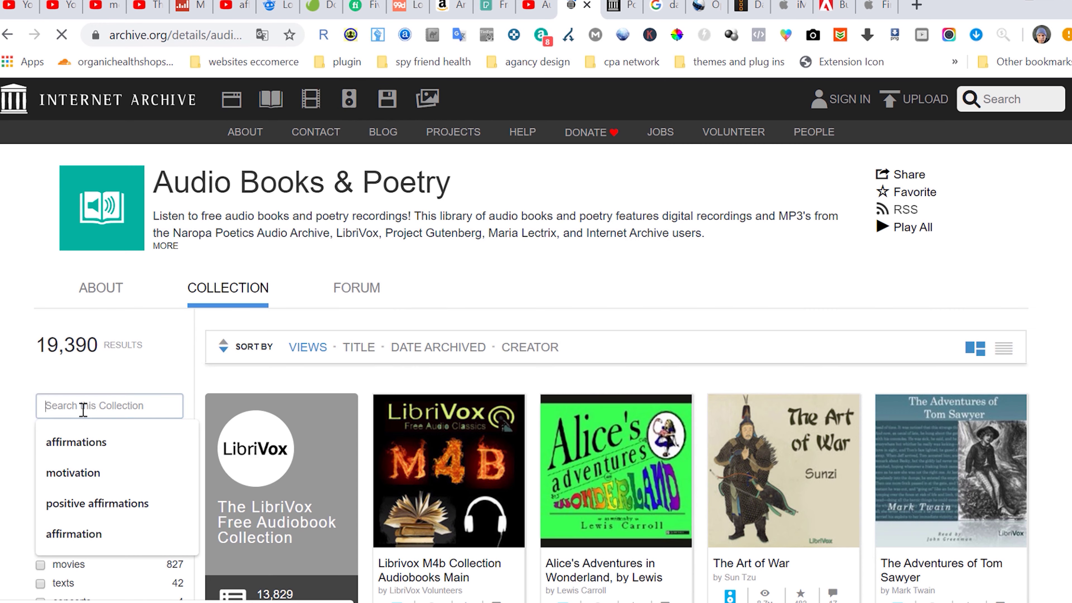
# Try the "motivation" search suggestion in the Audio Books & Poetry collection and filter the items to the audio media type.
pyautogui.click(83, 407)
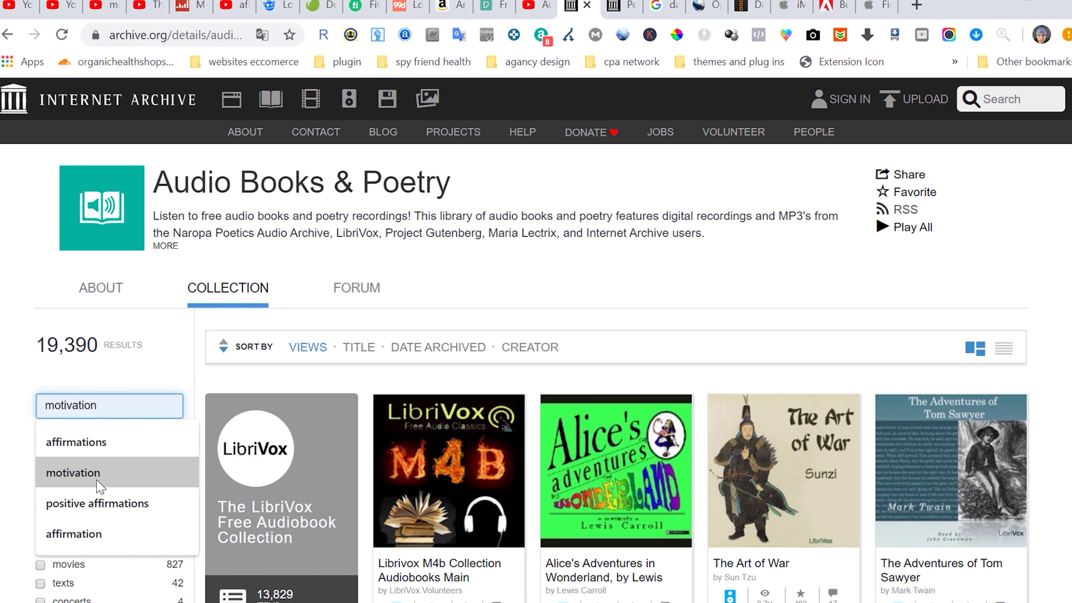
pyautogui.click(97, 503)
pyautogui.scroll(-2, 99, 486)
pyautogui.click(41, 461)
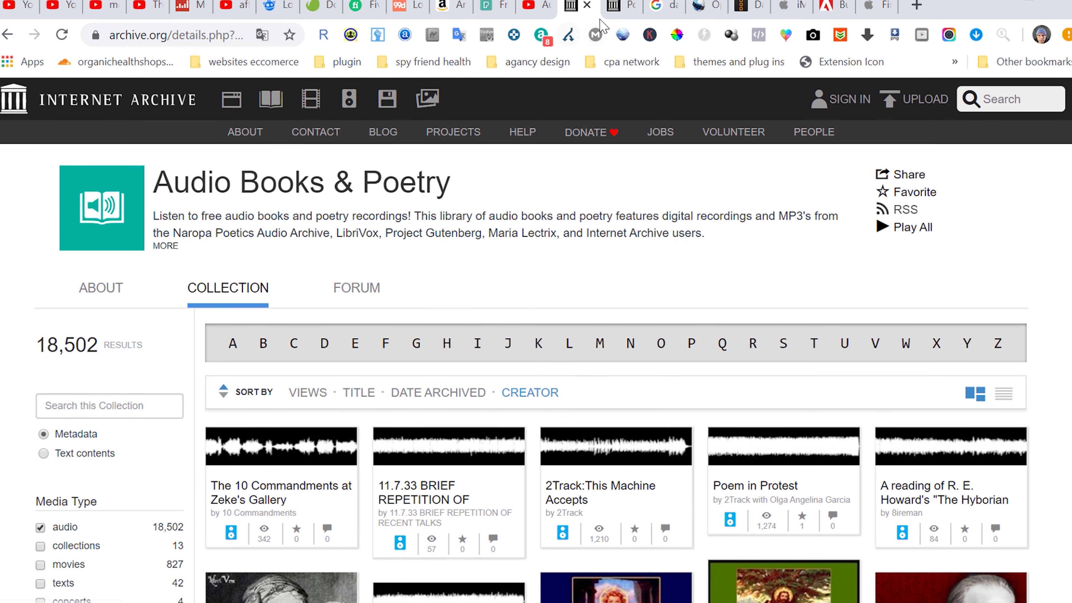
# Open the "Positive Affirmations For Self-Transformation" recording on the Internet Archive and download its WAVE audio file.
pyautogui.click(619, 7)
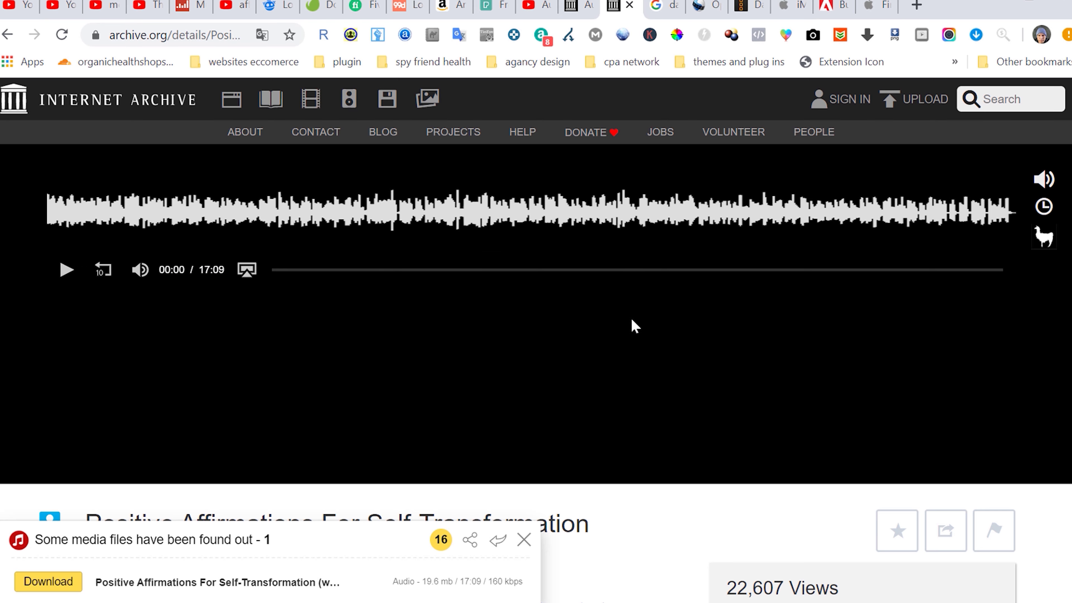
pyautogui.scroll(-5, 699, 386)
pyautogui.scroll(-5, 700, 389)
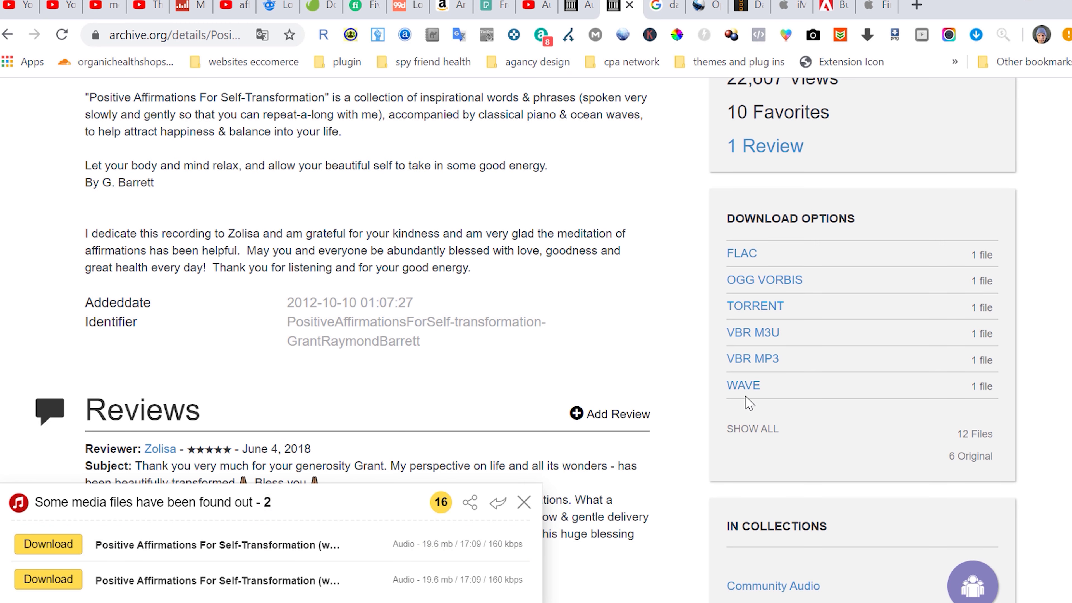
pyautogui.click(768, 388)
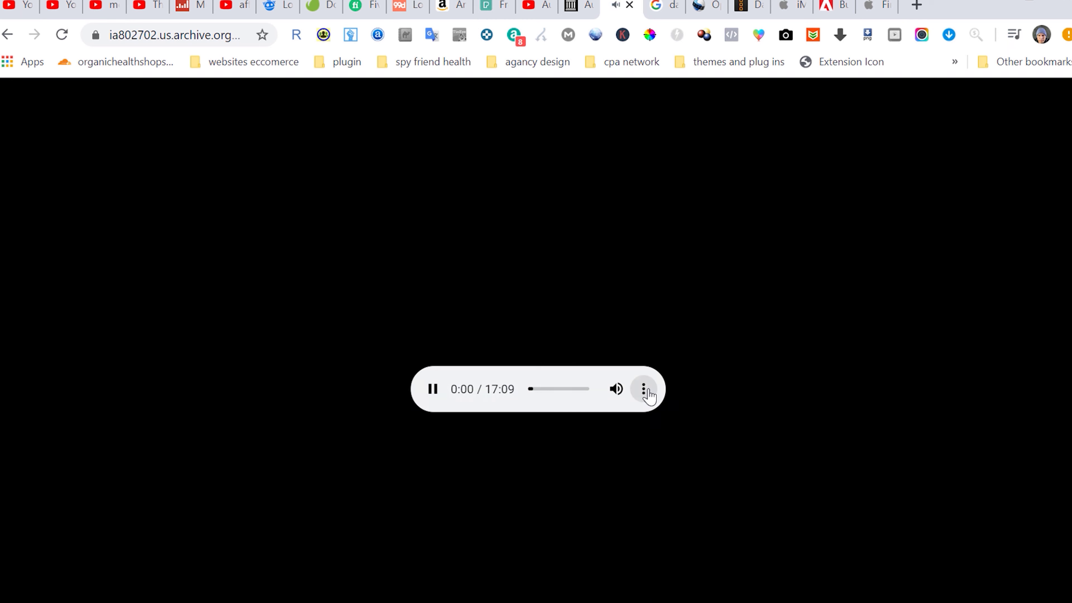
pyautogui.click(644, 390)
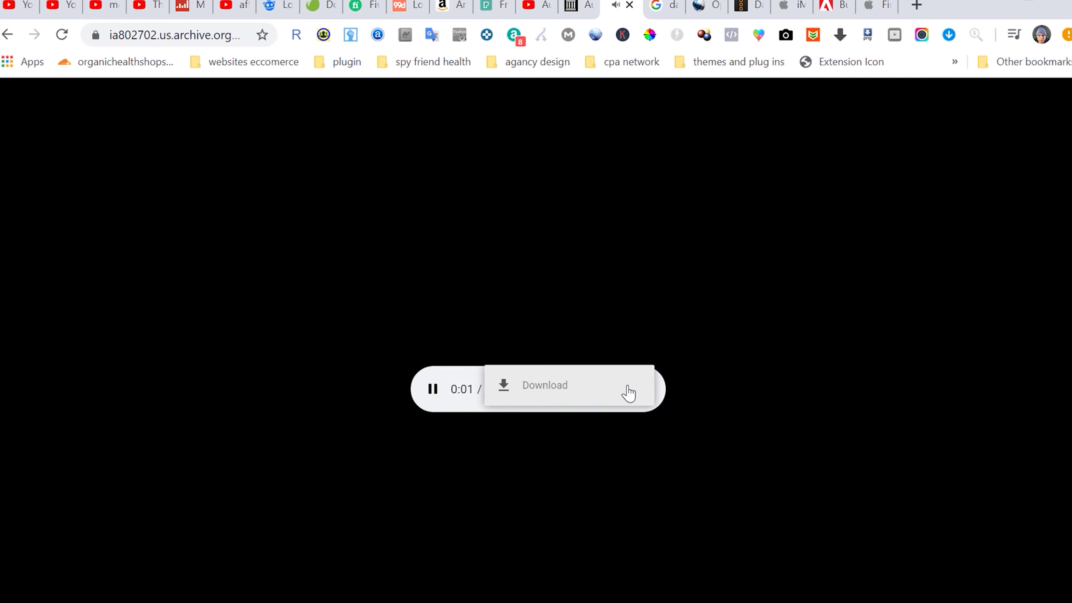
pyautogui.click(524, 390)
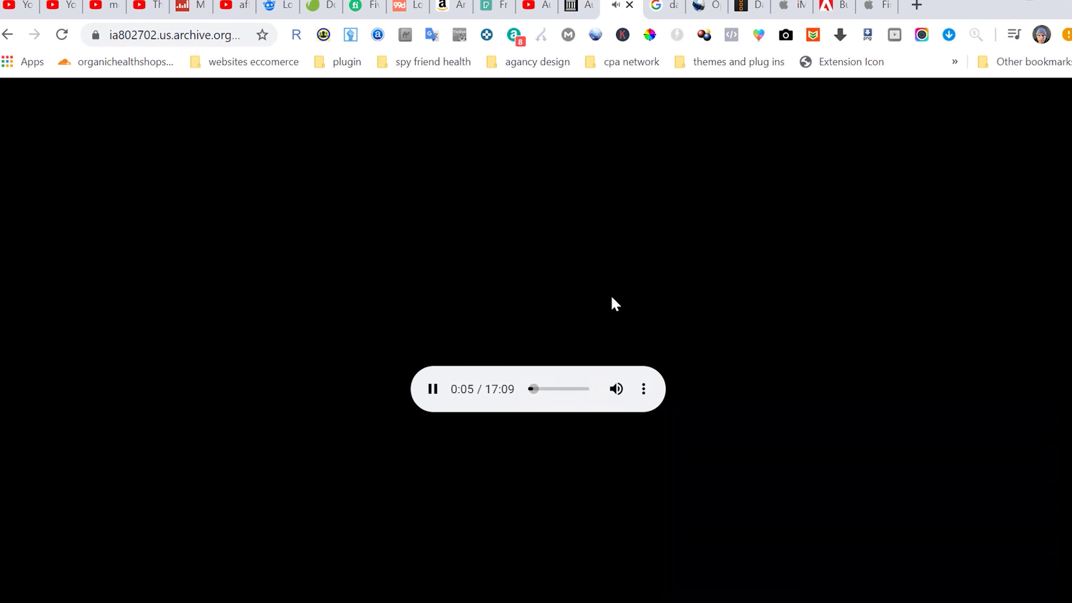
# Review the web pages of the video editors DaVinci Resolve, OpenShot, iMovie and Adobe Premiere Pro.
pyautogui.hotkey('ctrl', 'Tab')
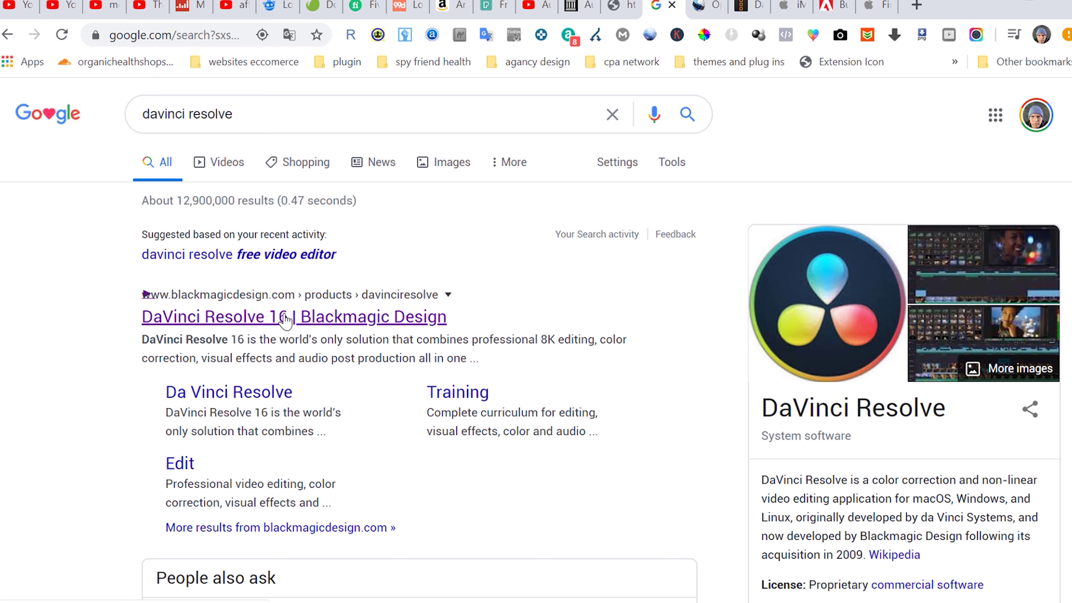
pyautogui.click(709, 6)
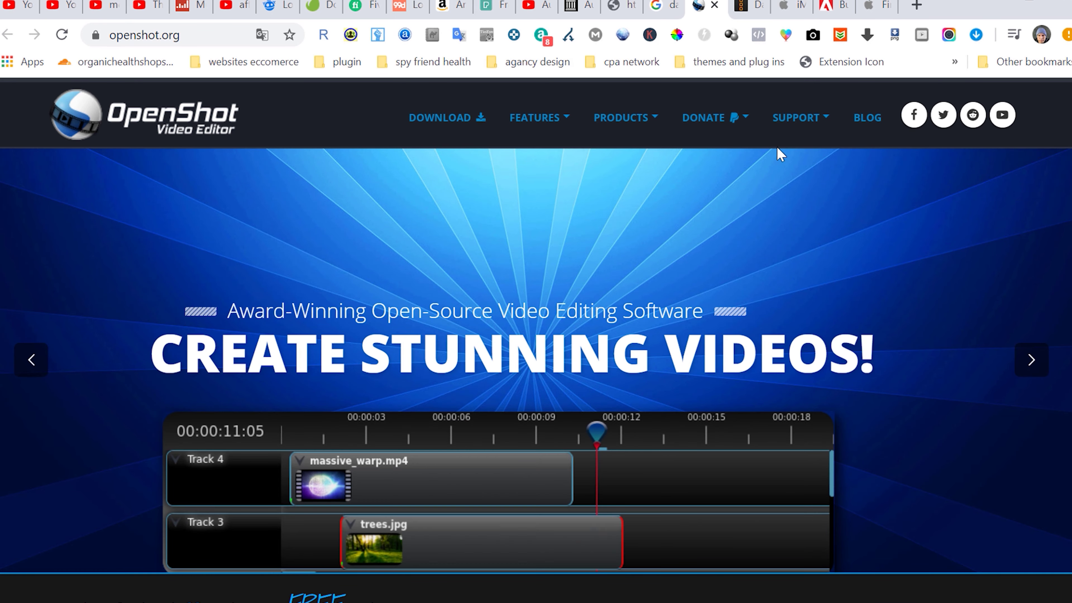
pyautogui.hotkey('ctrl', 'Tab')
pyautogui.scroll(-5, 704, 296)
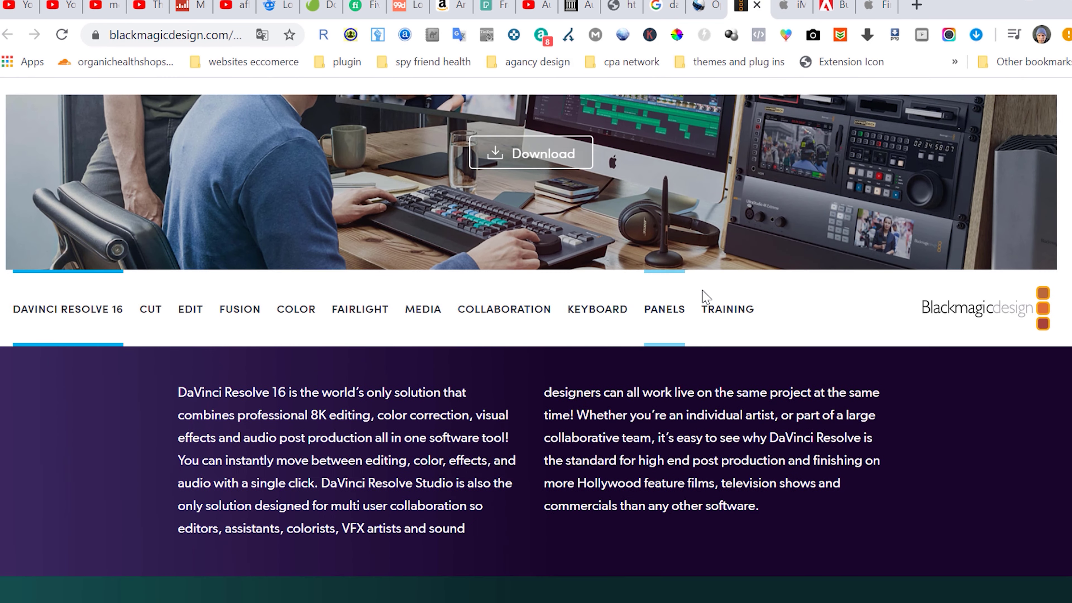
pyautogui.click(777, 13)
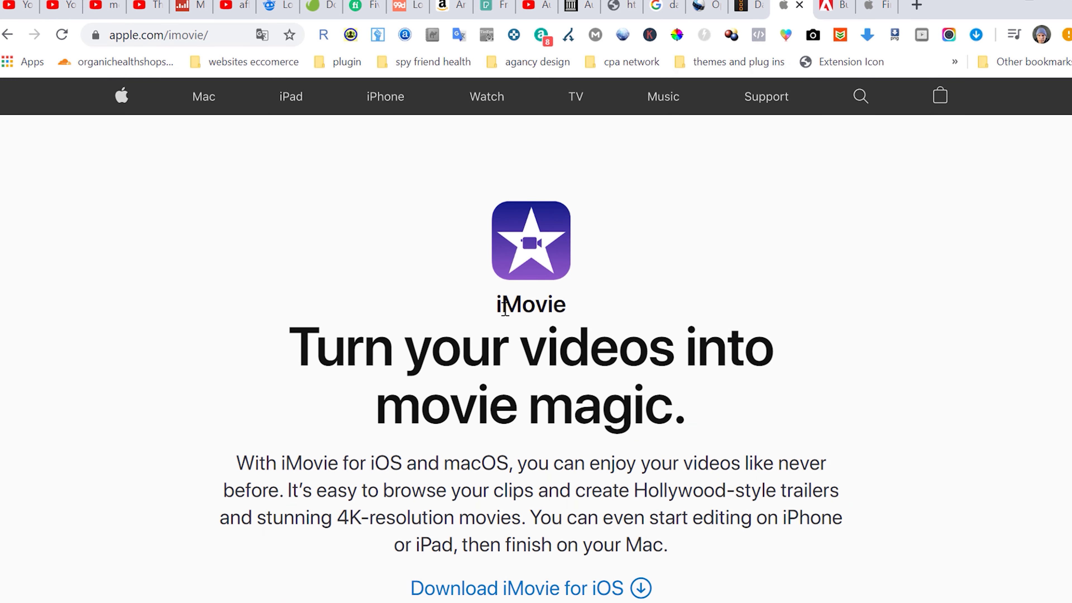
pyautogui.hotkey('ctrl', 'Tab')
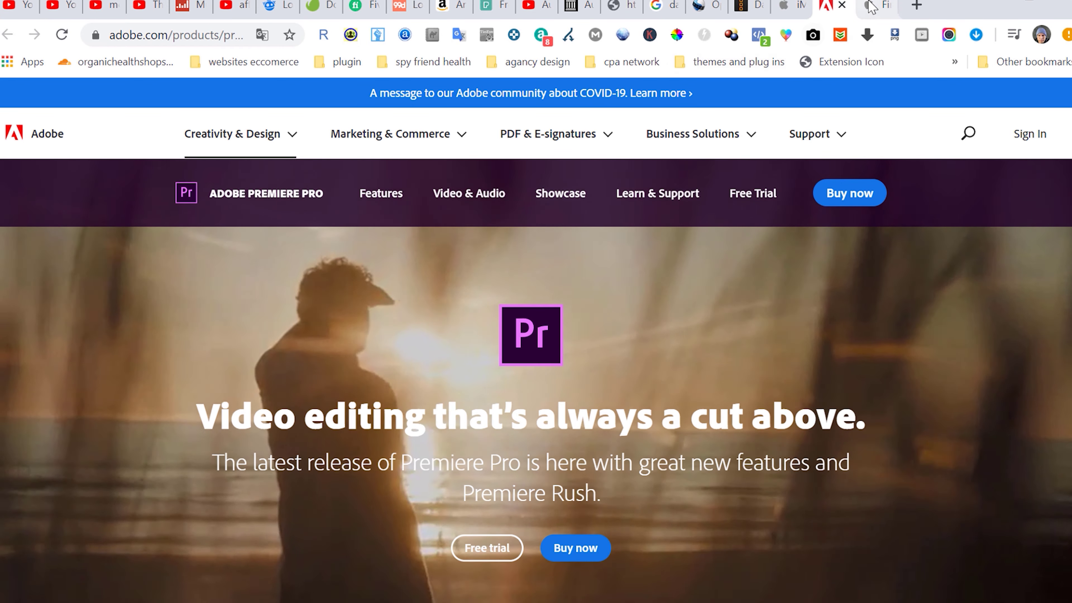
pyautogui.hotkey('ctrl', 'Tab')
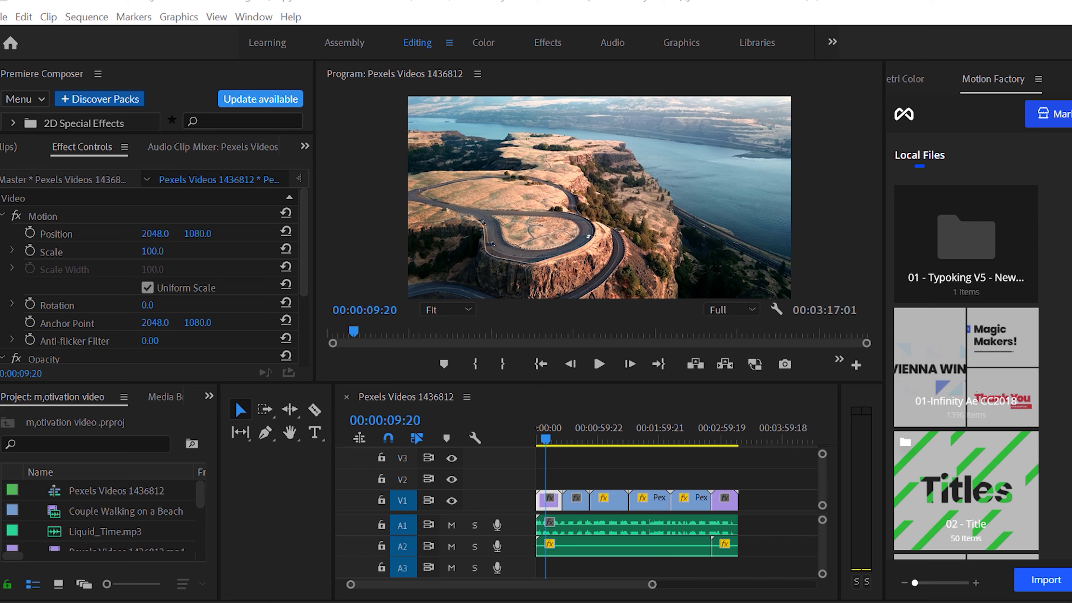
# In Premiere Pro, widen the project item list and look through the imported Pexels clips and music.
pyautogui.click(214, 545)
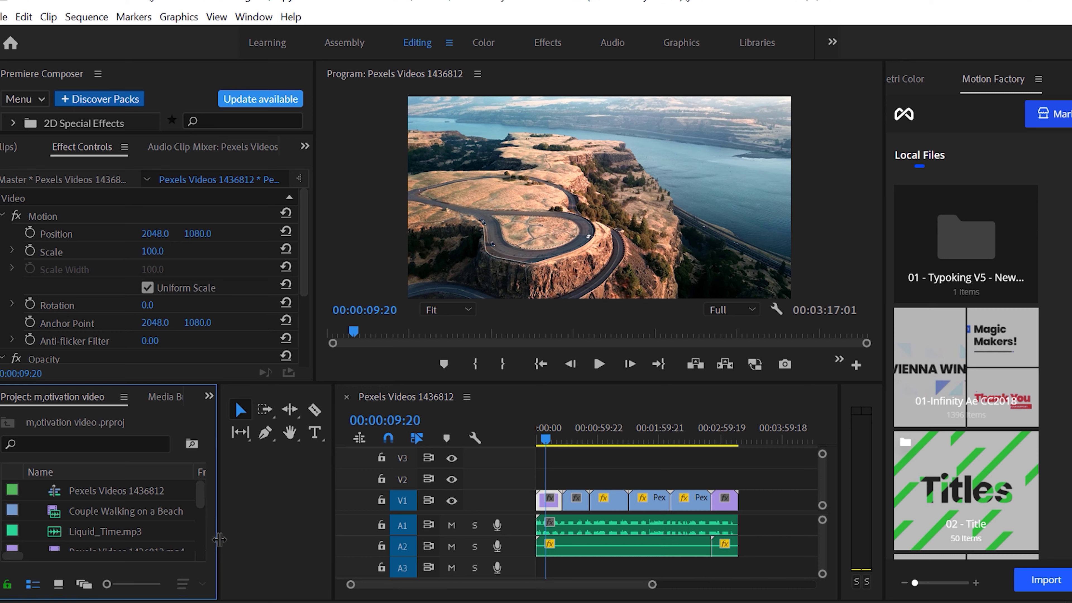
pyautogui.moveTo(218, 539); pyautogui.dragTo(297, 556)
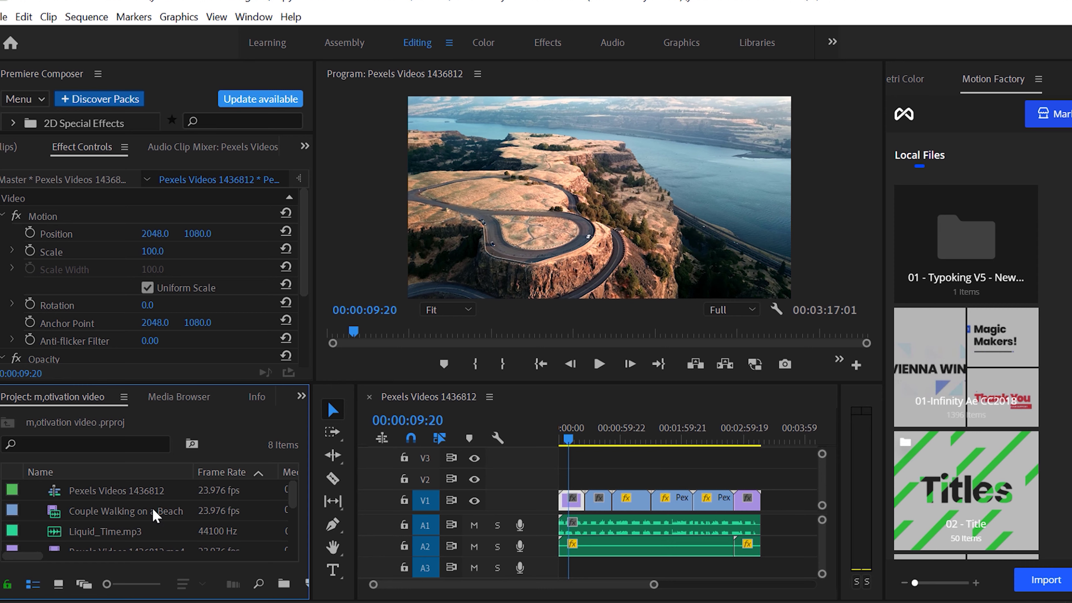
pyautogui.moveTo(153, 509)
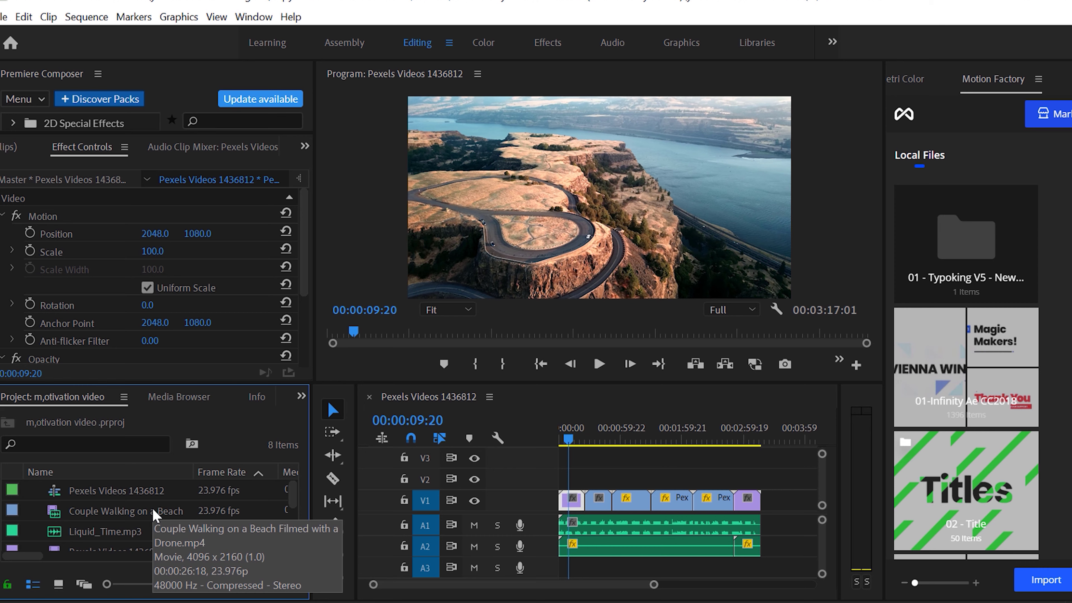
pyautogui.scroll(-2, 141, 509)
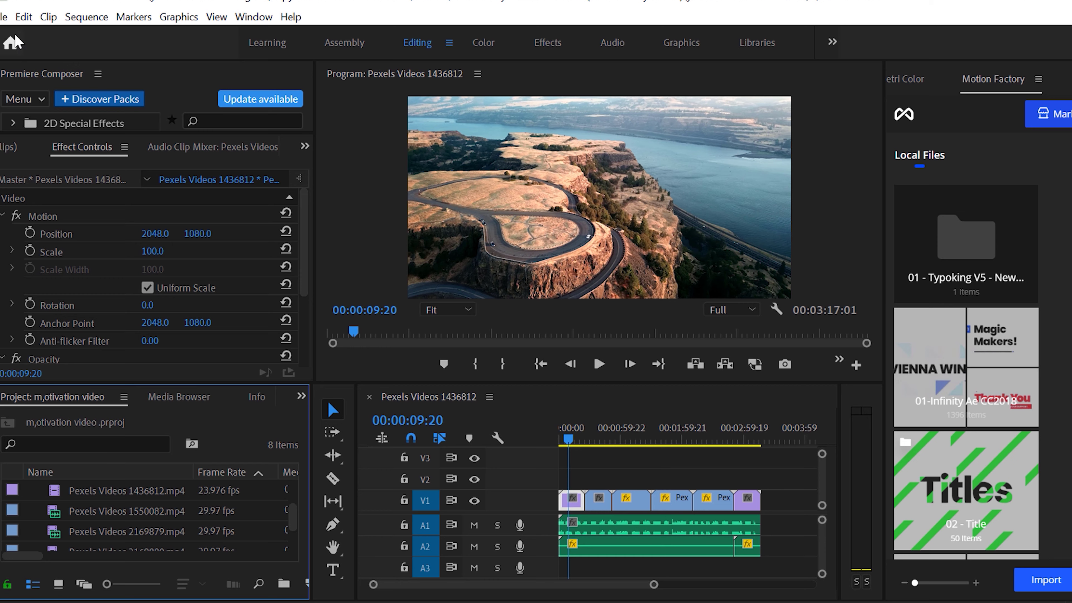
# Open the media export settings for the sequence and choose the YouTube 1080p Full HD preset.
pyautogui.click(4, 17)
pyautogui.moveTo(51, 470)
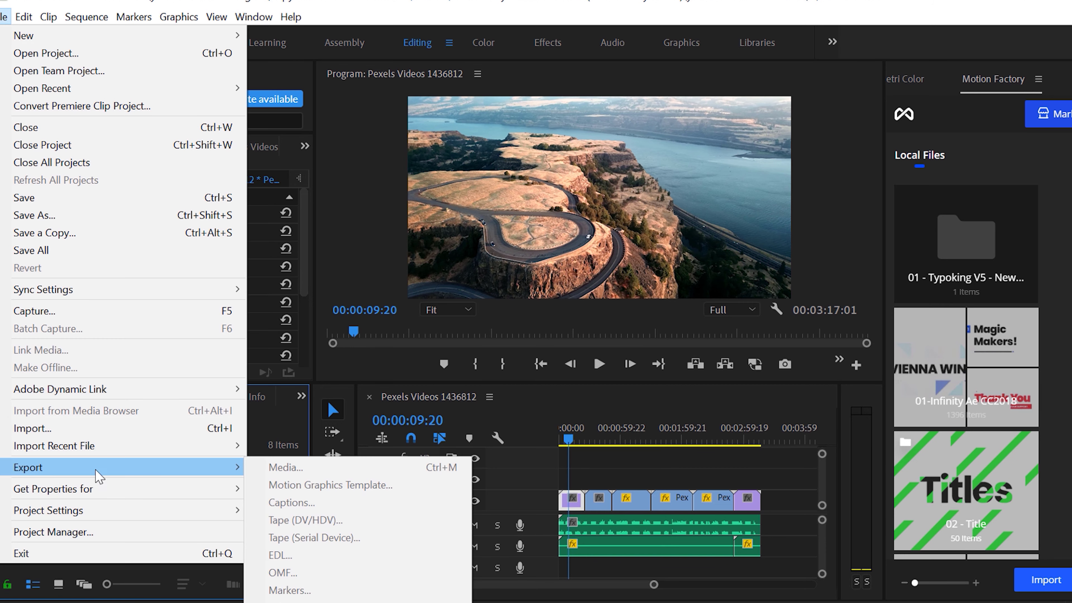
pyautogui.click(291, 468)
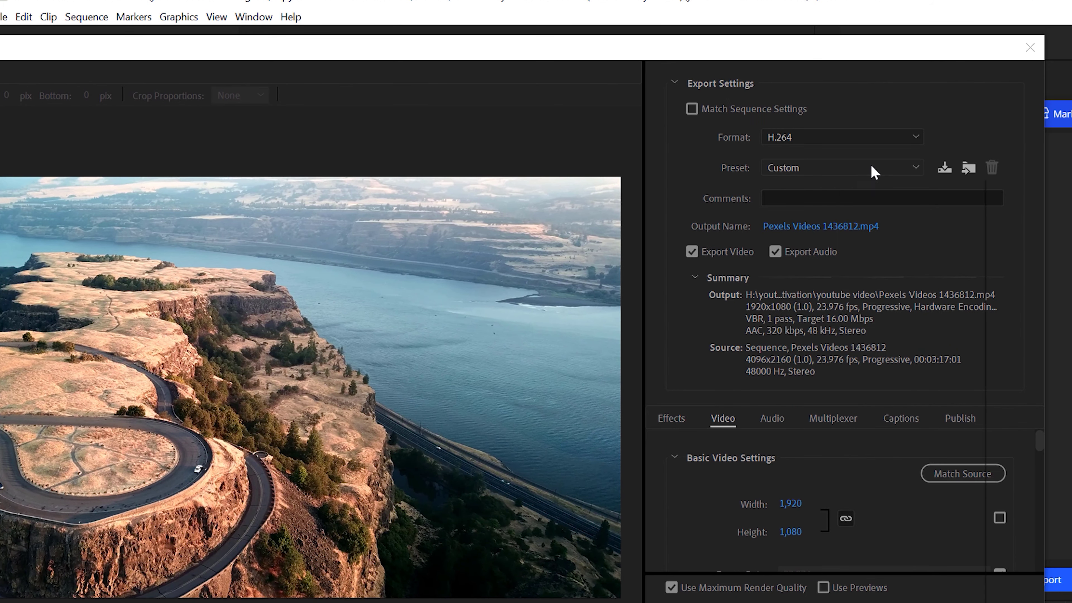
pyautogui.click(871, 168)
pyautogui.scroll(-5, 842, 490)
pyautogui.click(841, 492)
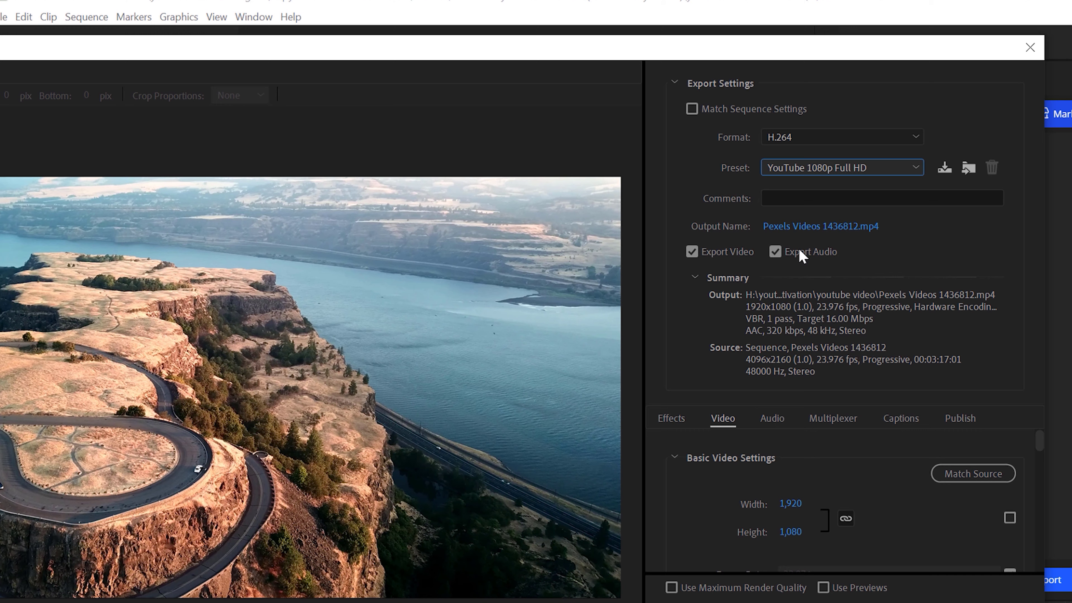
# Check the export's output file name and its "youtube video" destination folder, leaving both as they are.
pyautogui.click(801, 230)
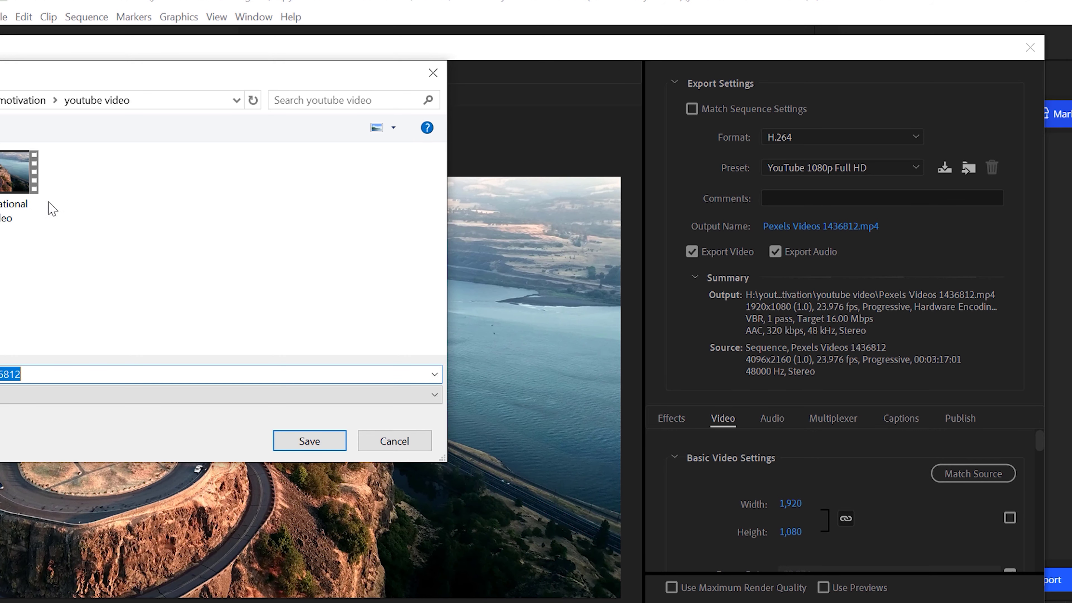
pyautogui.moveTo(200, 82); pyautogui.dragTo(604, 125)
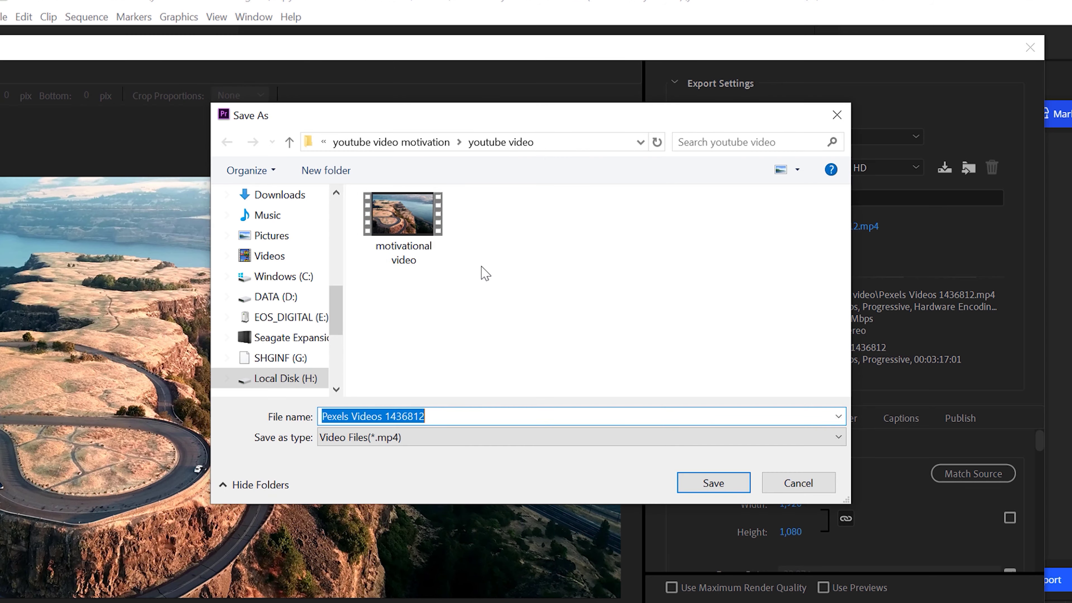
pyautogui.moveTo(676, 122); pyautogui.dragTo(342, 160)
pyautogui.click(429, 519)
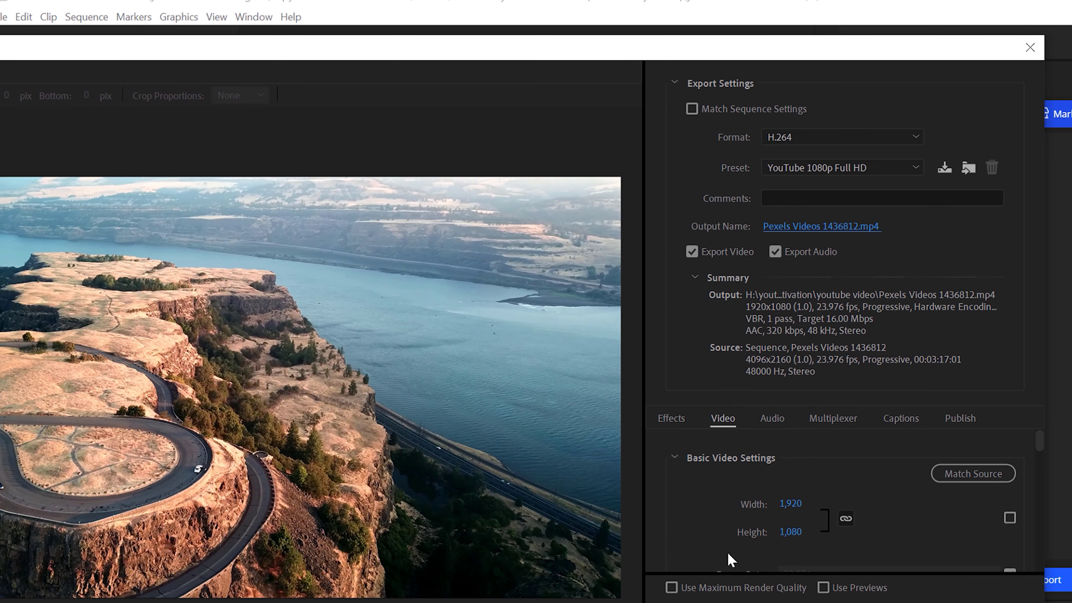
# Enable maximum render quality and rendering at maximum depth, and close the export settings without exporting.
pyautogui.click(671, 587)
pyautogui.moveTo(1039, 439); pyautogui.dragTo(1039, 472)
pyautogui.click(680, 467)
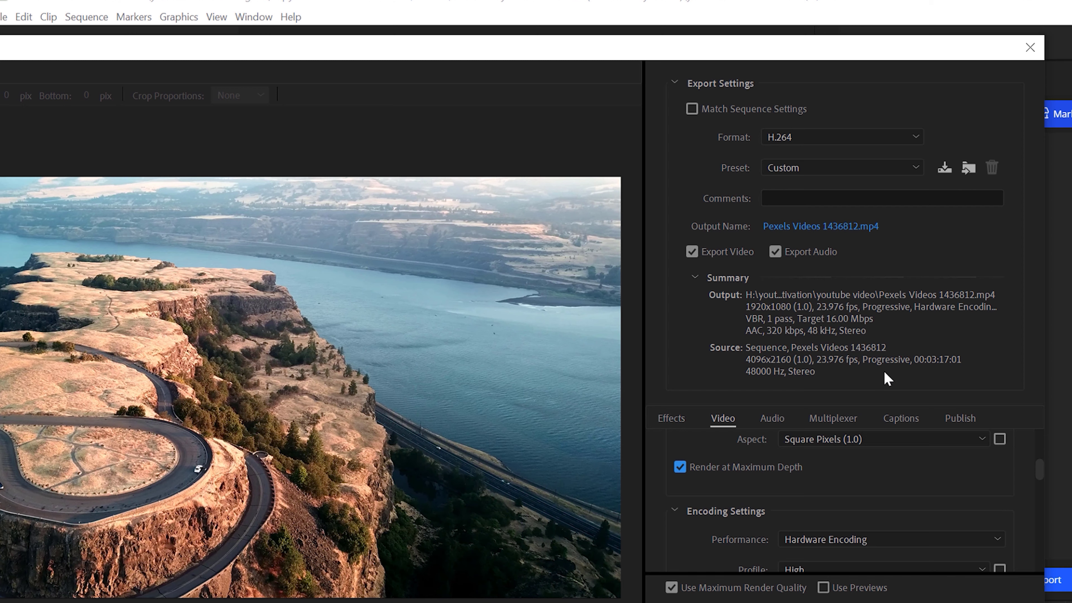
pyautogui.click(1030, 55)
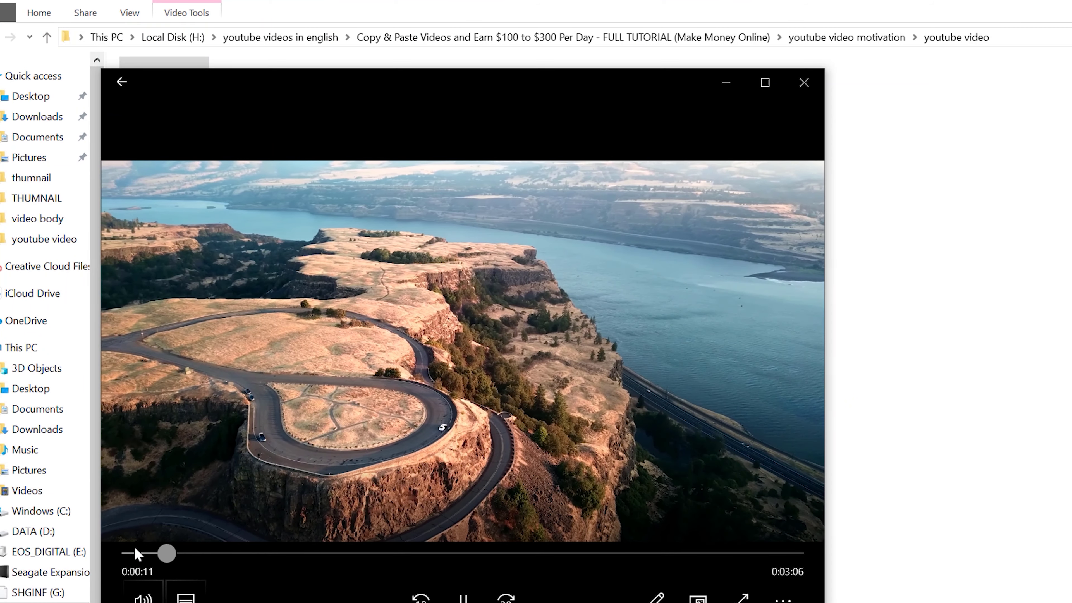
# Skip ahead in the exported video's preview, and upload "motivational video.mp4" to the YouTube channel.
pyautogui.moveTo(178, 564); pyautogui.dragTo(271, 557)
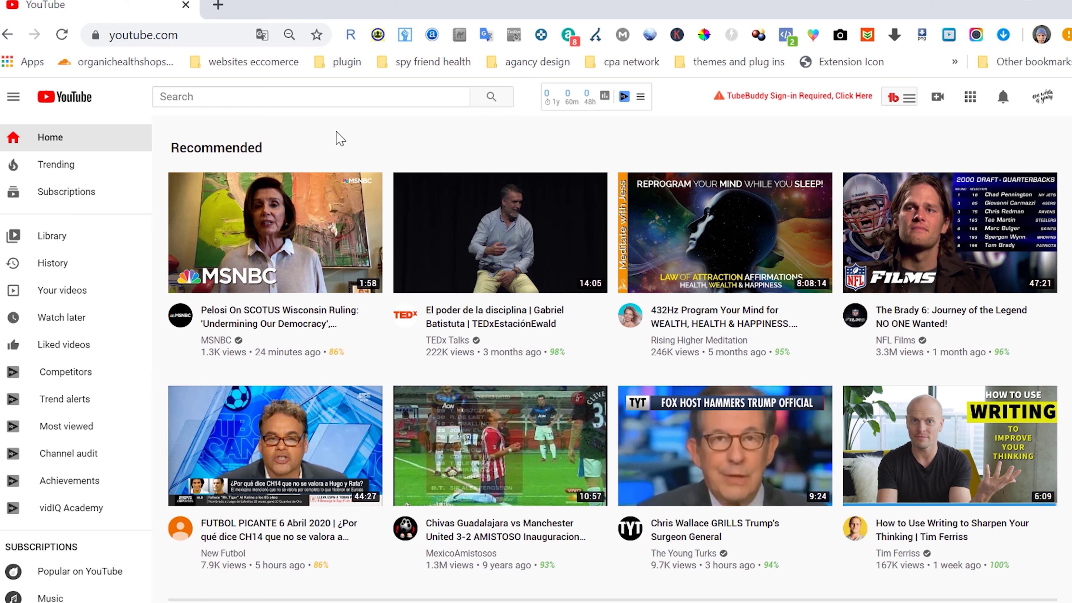
pyautogui.click(936, 101)
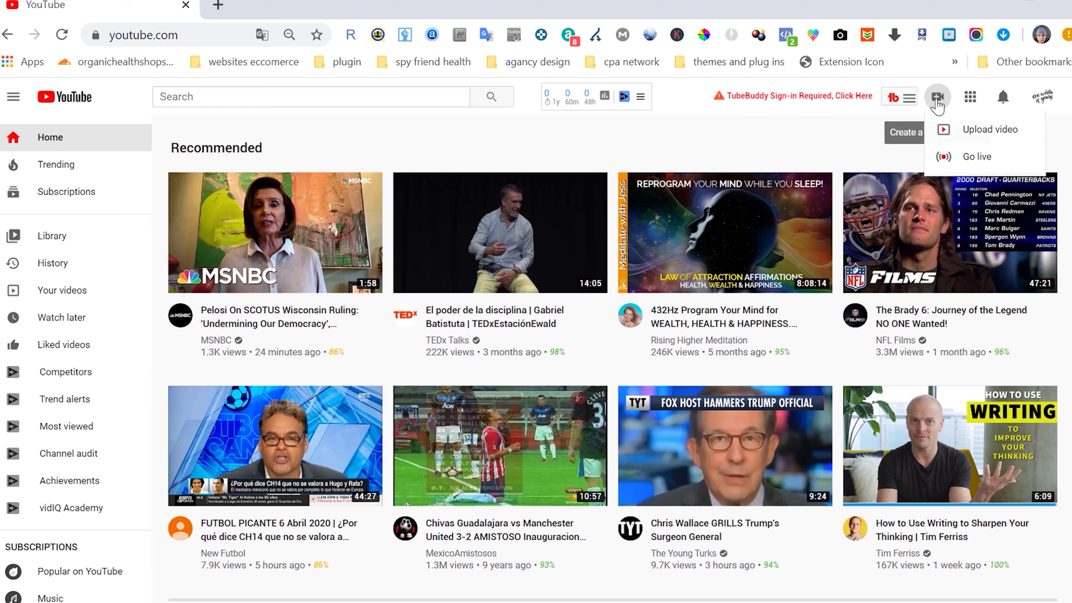
pyautogui.click(971, 135)
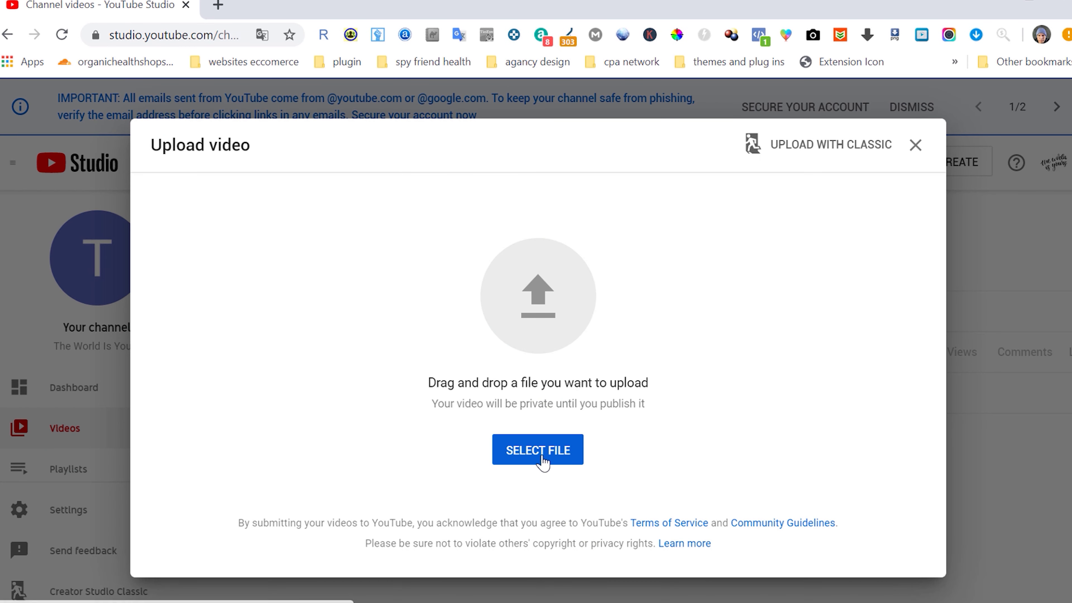
pyautogui.click(543, 462)
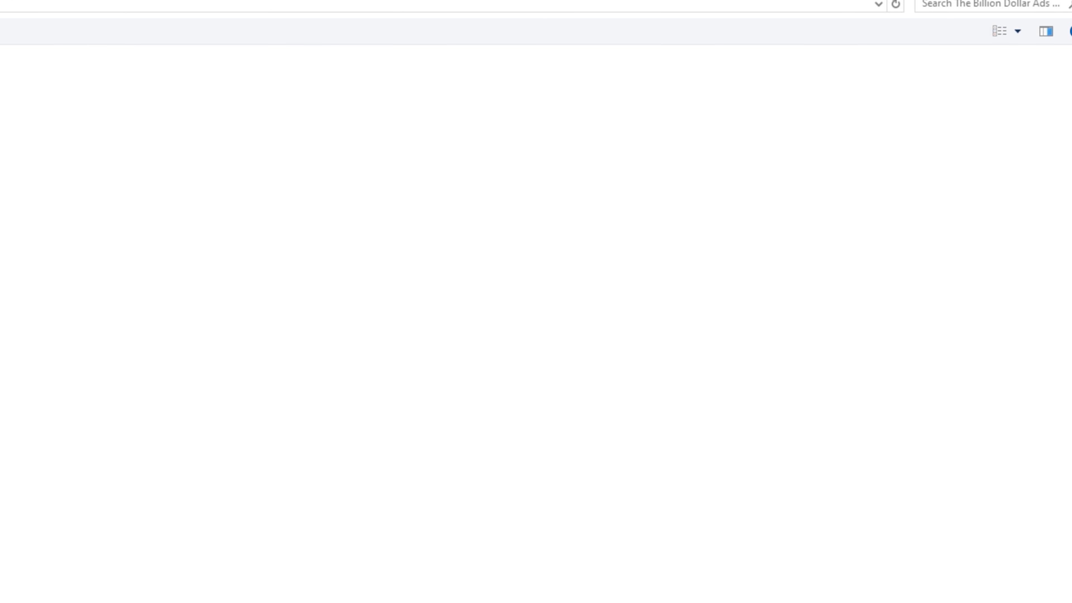
pyautogui.press('Escape')
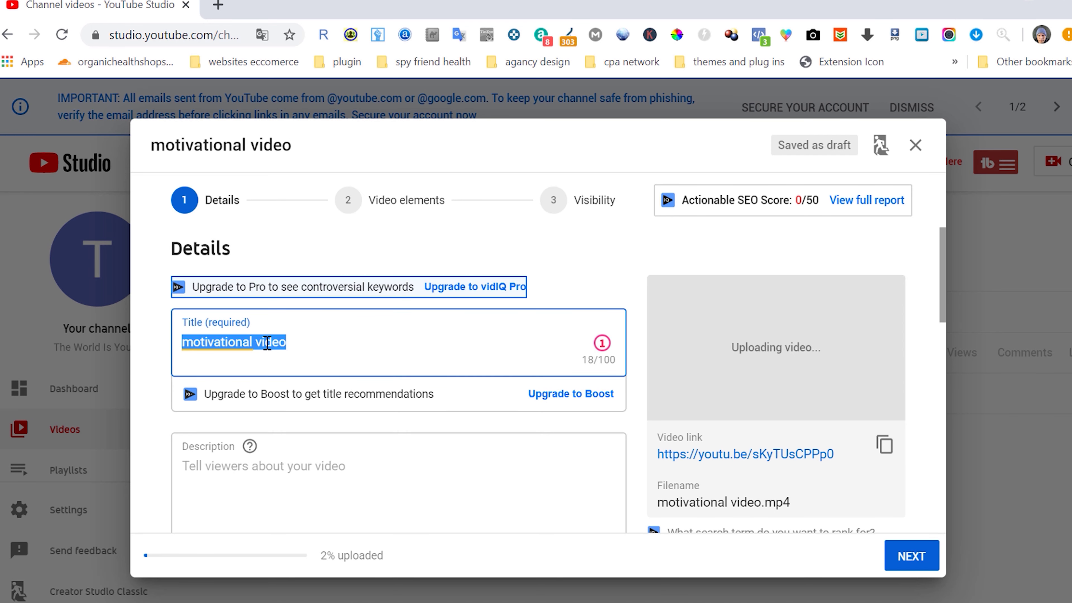
# Examine the upload's details form, including description, thumbnail, playlists, audience, paid promotion, tags and language, expanding the additional options.
pyautogui.scroll(-2, 201, 472)
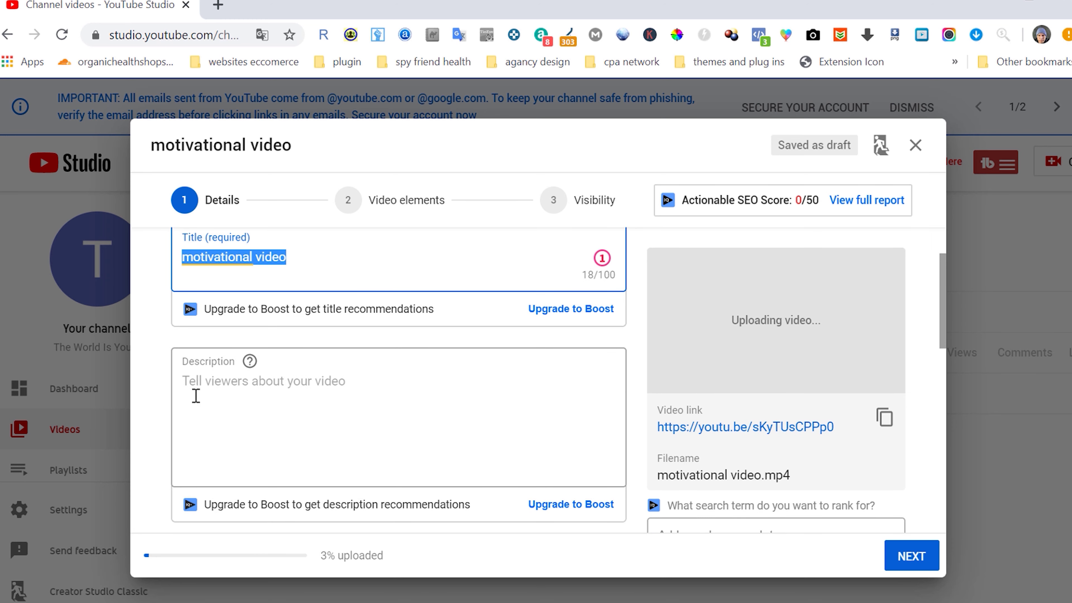
pyautogui.scroll(-6, 196, 394)
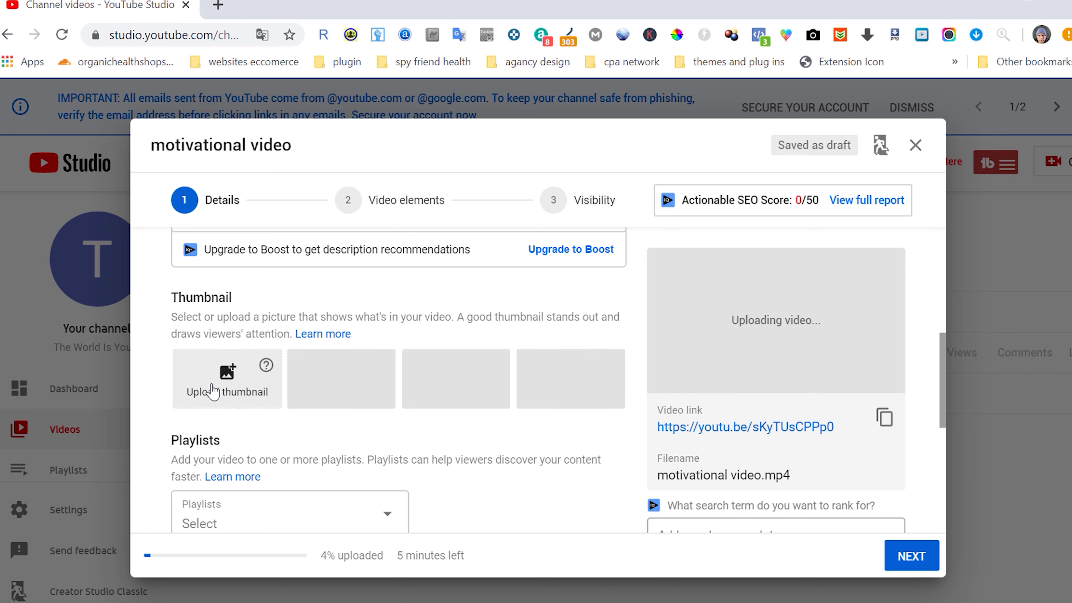
pyautogui.scroll(-4, 335, 443)
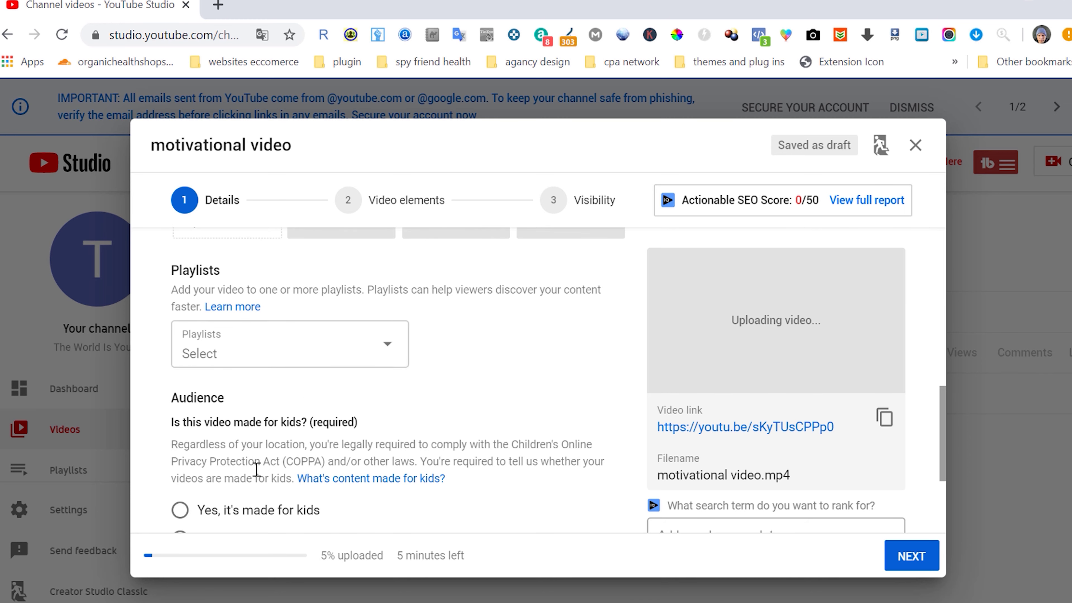
pyautogui.scroll(-4, 270, 448)
pyautogui.click(246, 476)
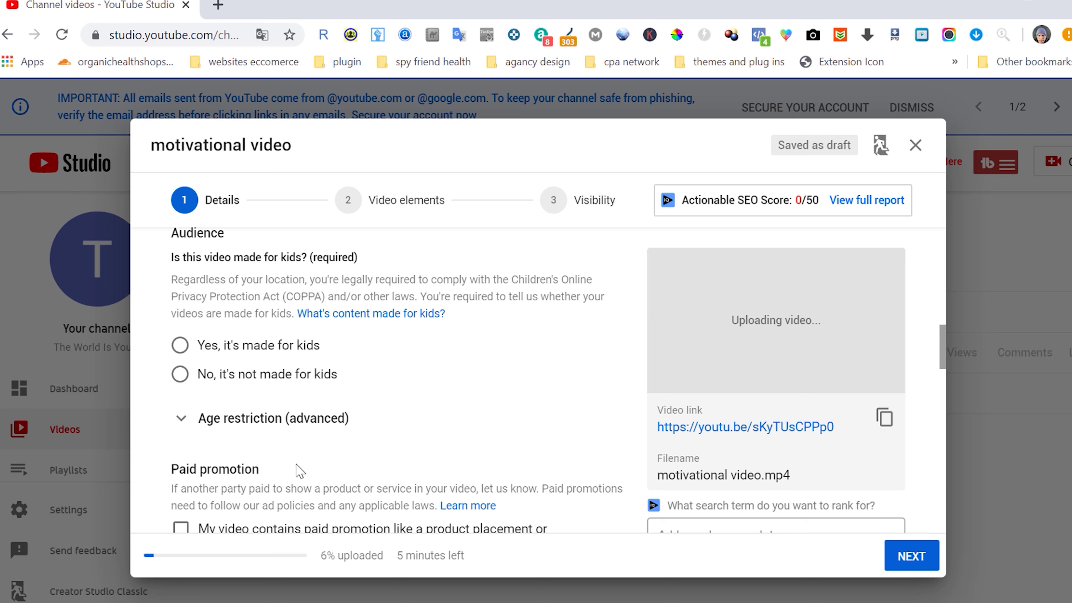
pyautogui.scroll(-4, 299, 471)
pyautogui.scroll(-2, 304, 476)
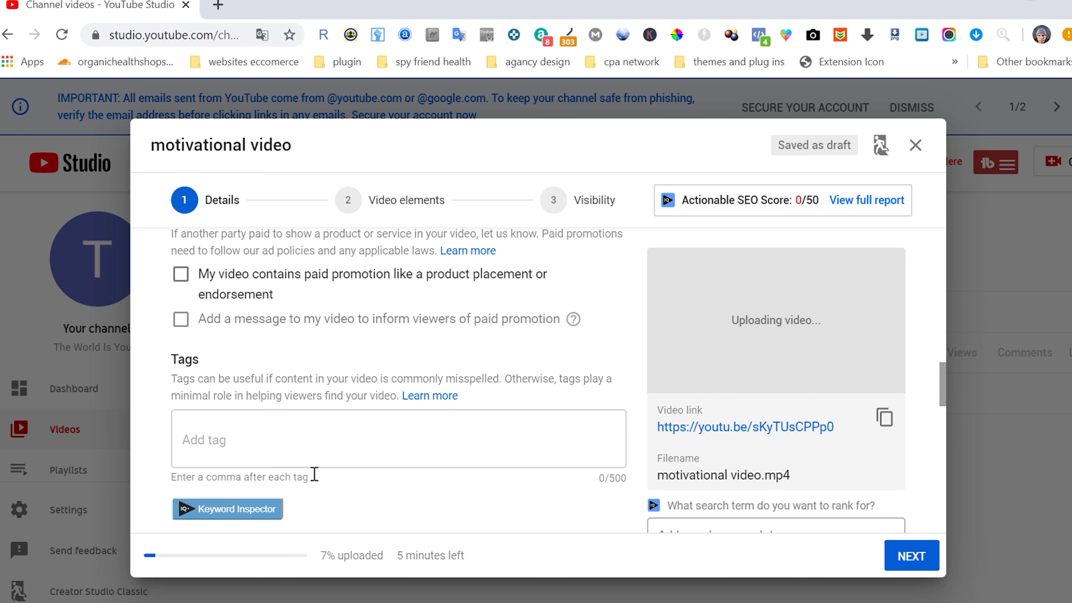
pyautogui.scroll(-4, 464, 436)
pyautogui.scroll(-4, 437, 436)
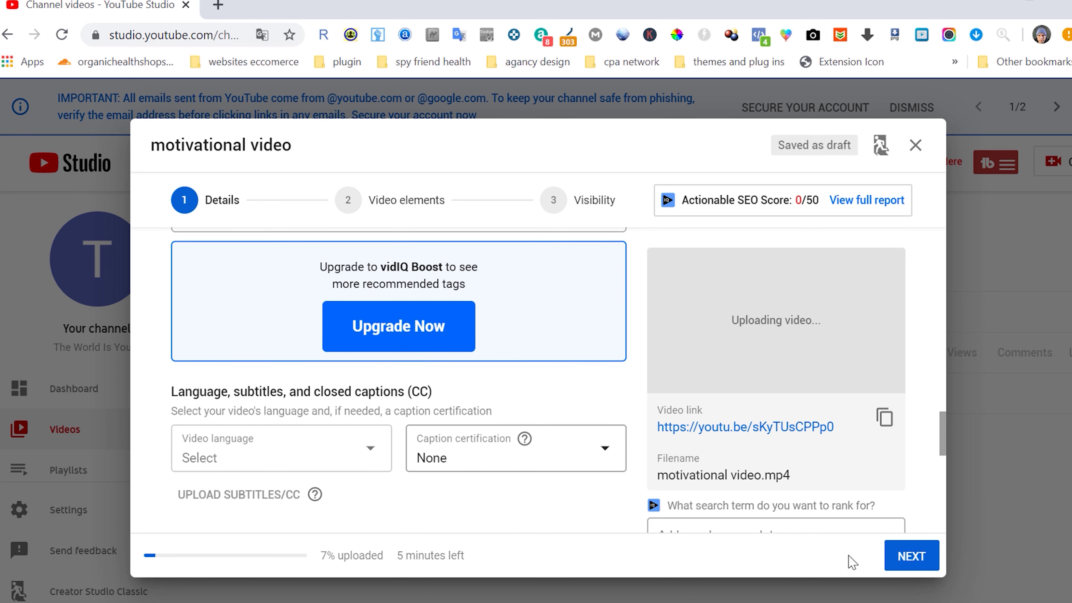
pyautogui.scroll(12, 574, 347)
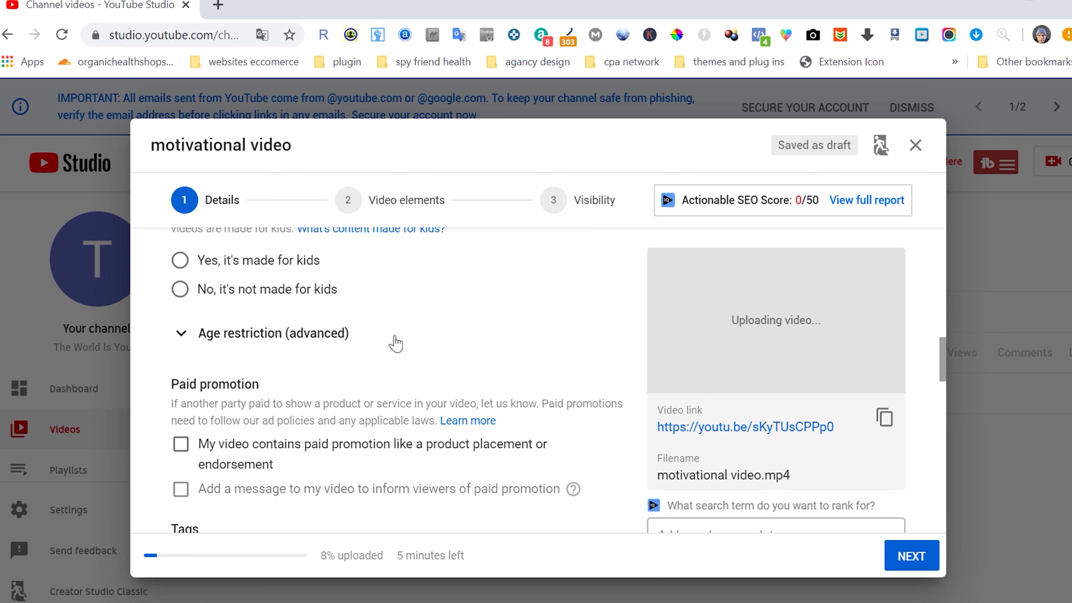
# Close the new upload's details form, cancel its upload and open the details of the published "Rewire Your Brain For Massive Success" video.
pyautogui.scroll(4, 383, 340)
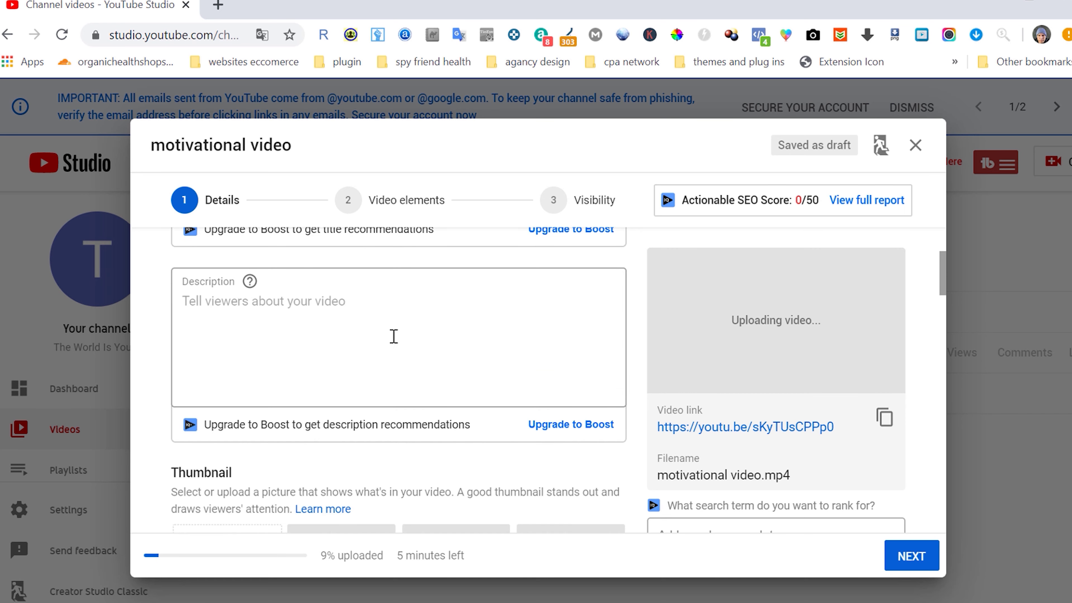
pyautogui.click(915, 146)
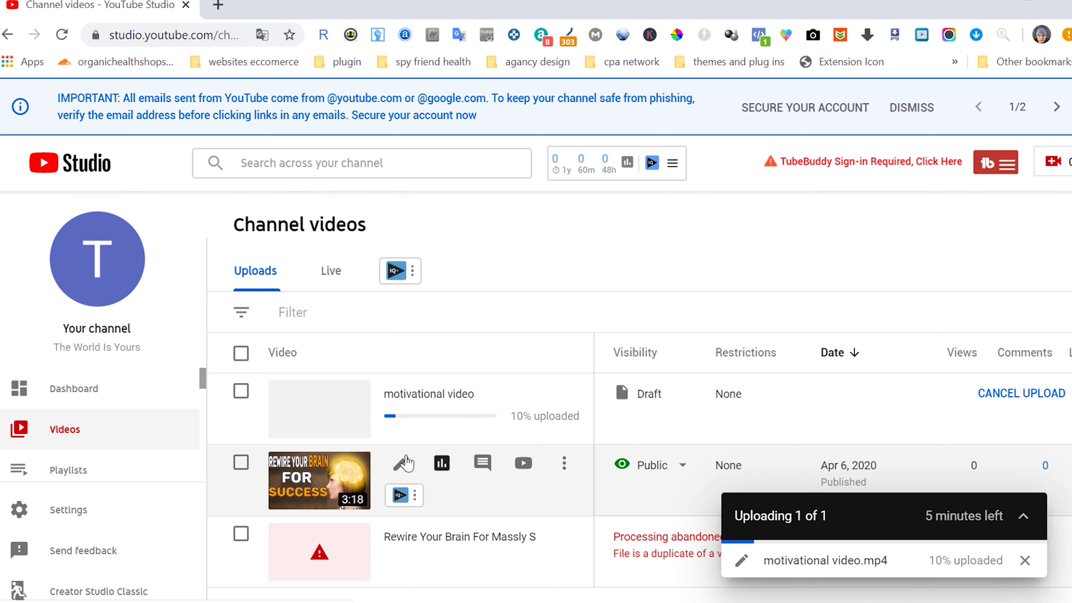
pyautogui.click(401, 390)
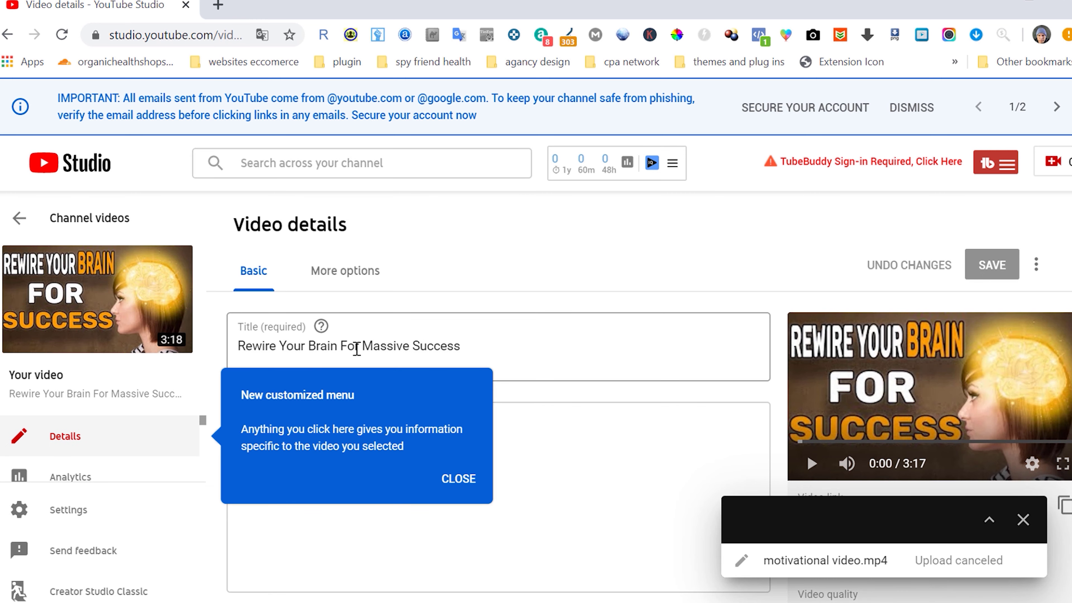
# Examine the published video's title, description, thumbnail, audience setting and tags, dismissing the tip about the new customized menu.
pyautogui.click(349, 345)
pyautogui.scroll(-4, 349, 363)
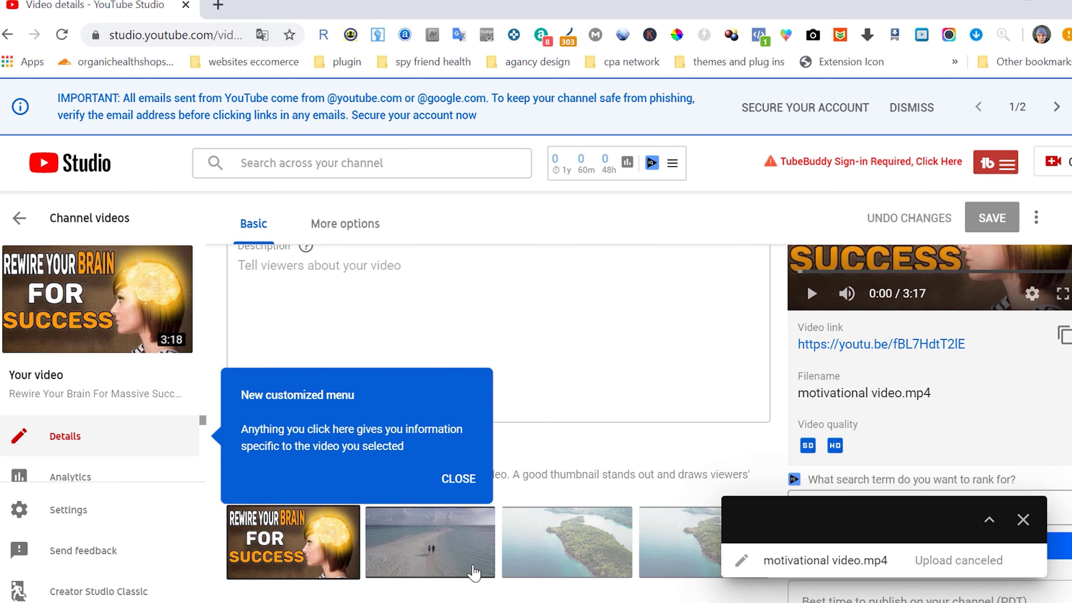
pyautogui.scroll(-4, 637, 388)
pyautogui.scroll(3, 638, 447)
pyautogui.scroll(-3, 639, 447)
pyautogui.click(452, 477)
pyautogui.scroll(-5, 296, 515)
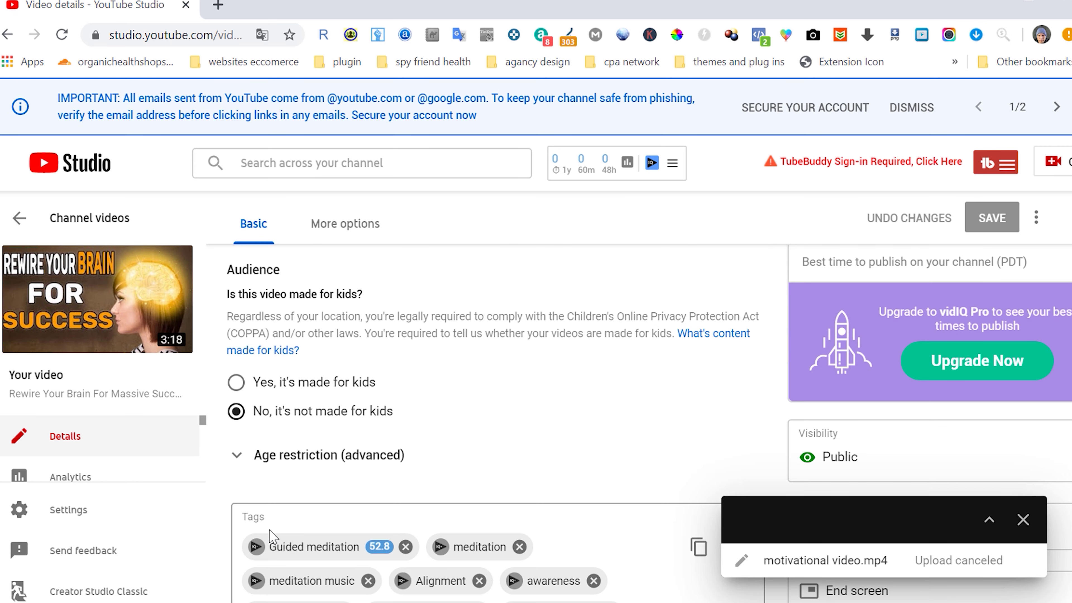
pyautogui.scroll(-8, 278, 507)
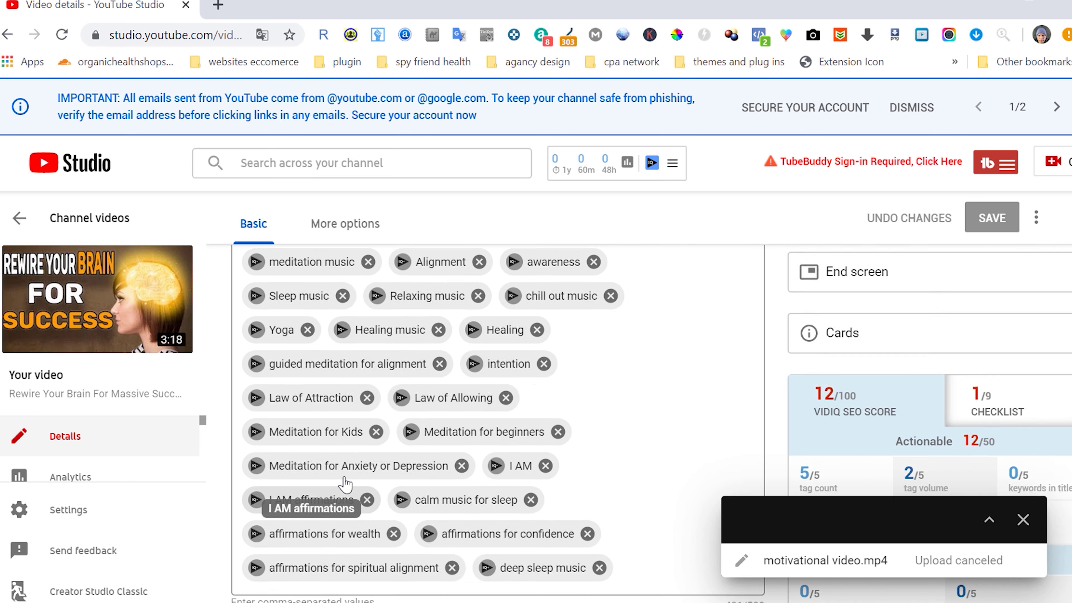
pyautogui.scroll(4, 304, 504)
# Open YouTube in a new tab and search for "affirmations for positive thinking".
pyautogui.click(217, 6)
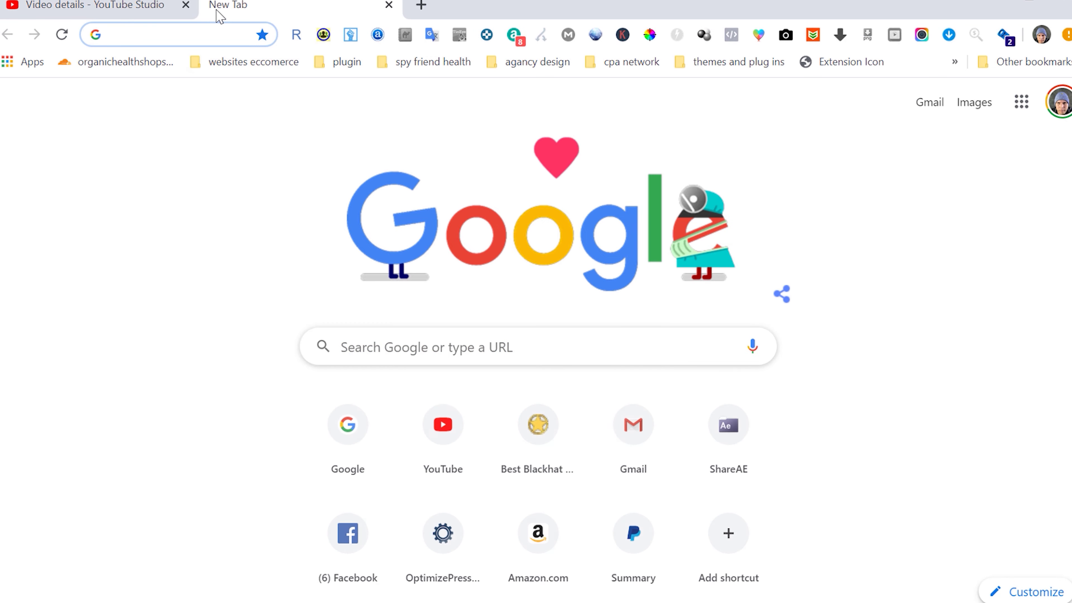
pyautogui.write('yo')
pyautogui.press('Return')
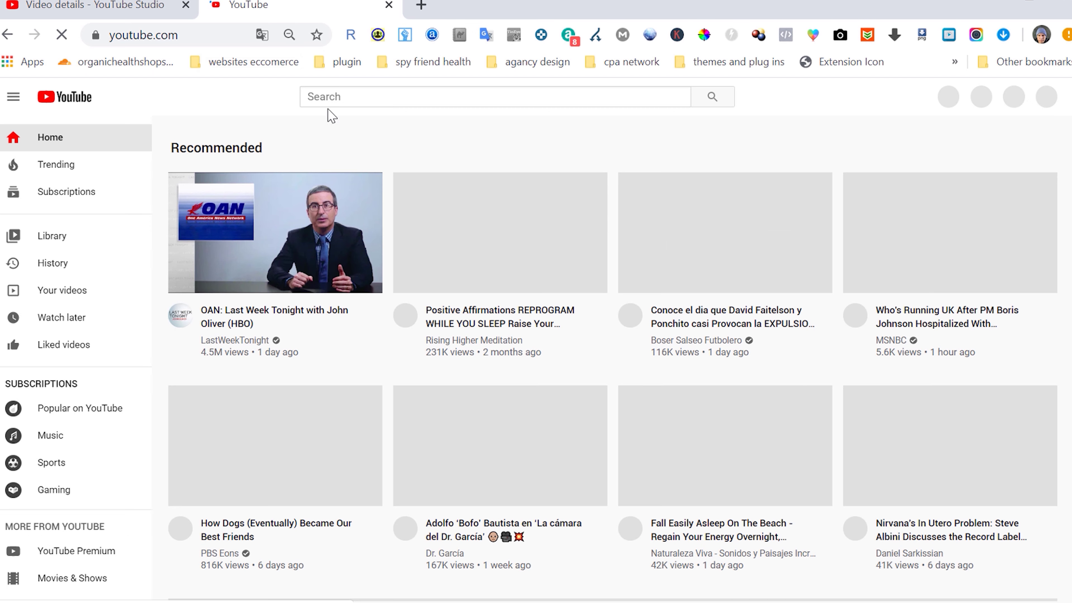
pyautogui.click(333, 96)
pyautogui.write('aff')
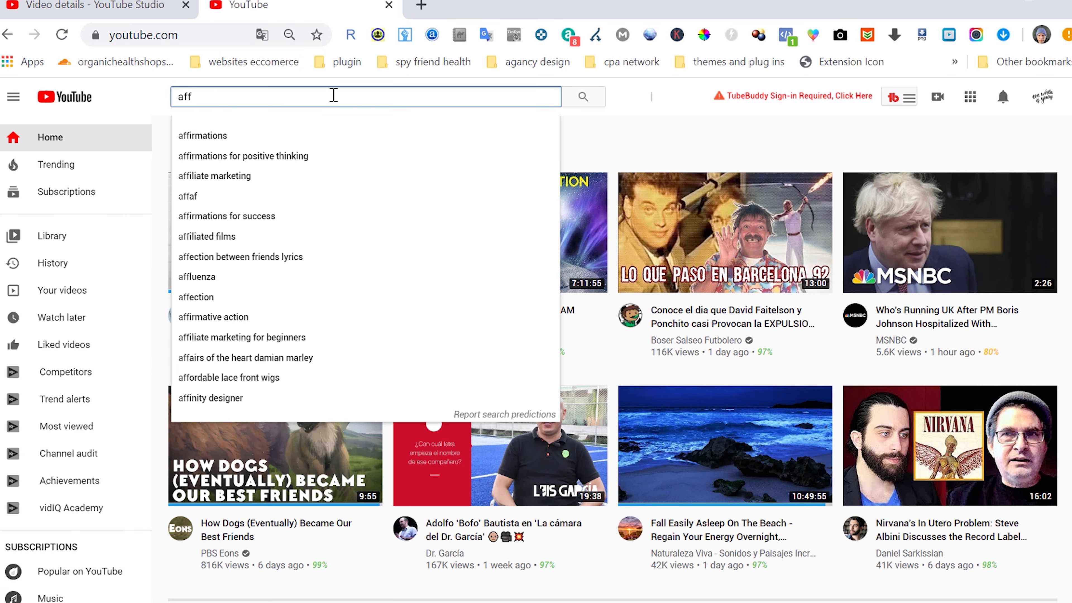
pyautogui.press('Down')
pyautogui.press('Down')
pyautogui.press('Return')
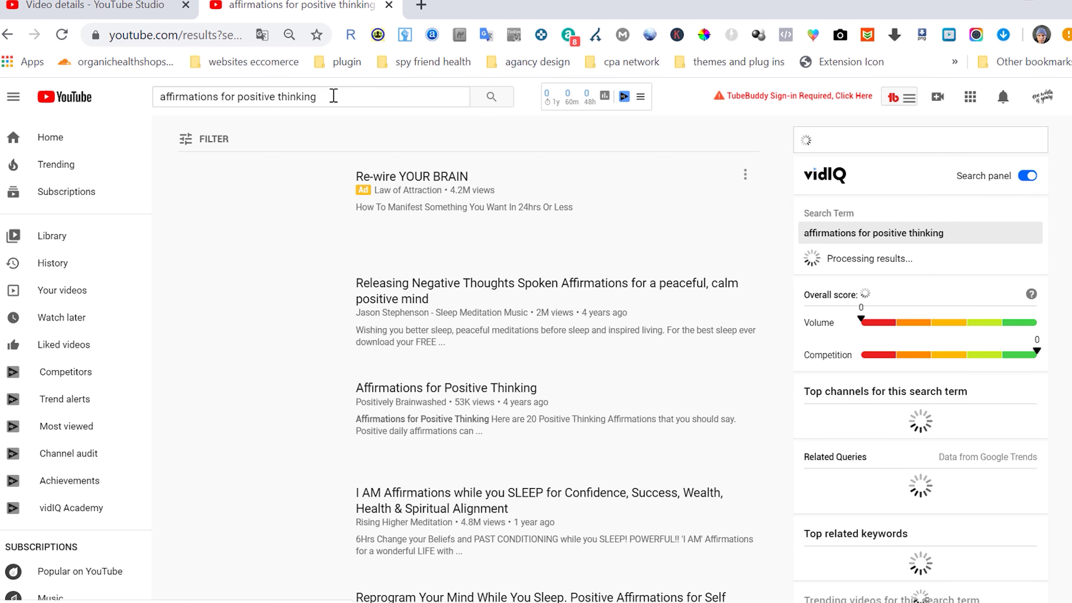
# Look through the search results and open the "I AM Affirmations while you SLEEP" video in a separate tab.
pyautogui.scroll(-3, 385, 452)
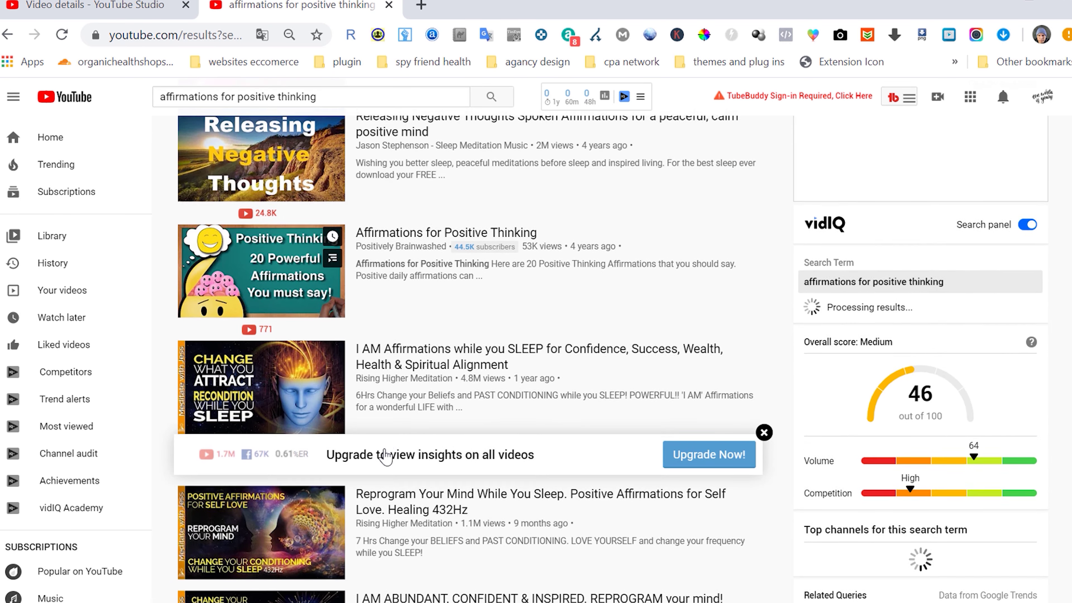
pyautogui.scroll(-3, 428, 431)
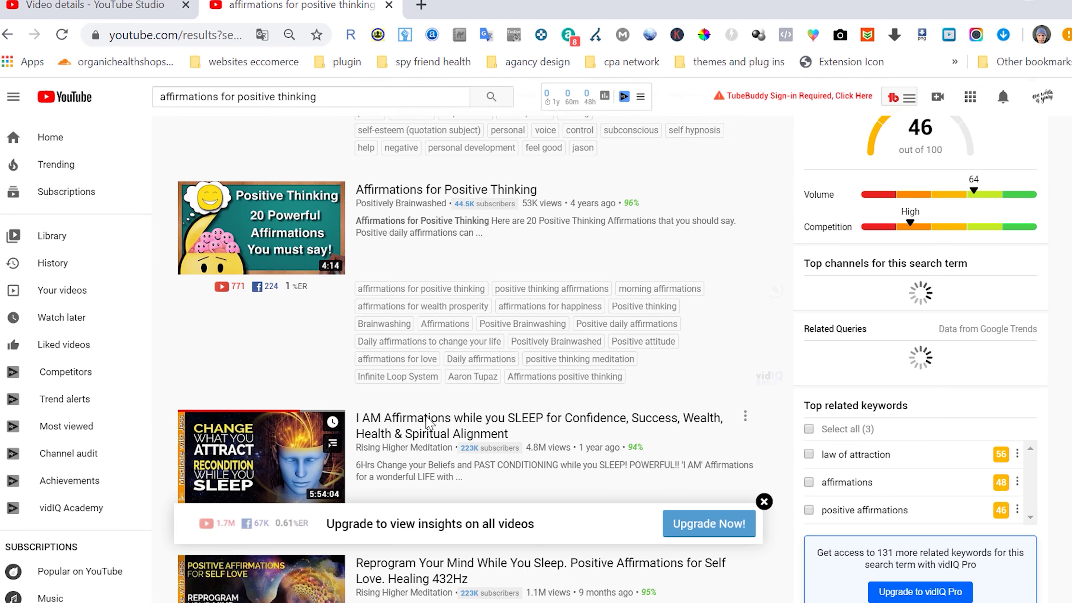
pyautogui.rightClick(426, 425)
pyautogui.click(454, 437)
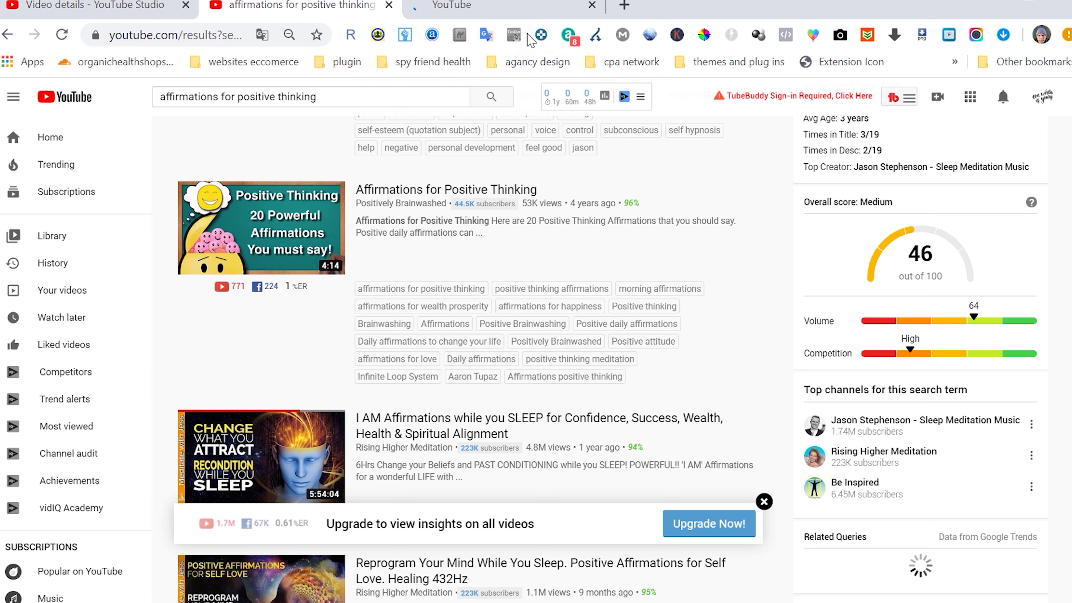
pyautogui.click(464, 5)
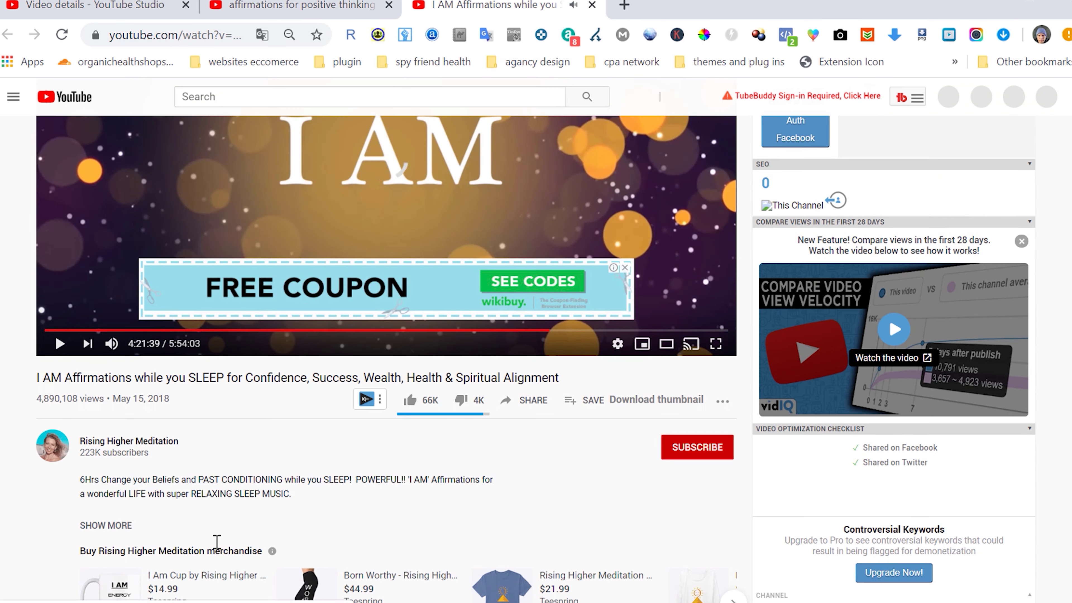
# Expand the affirmations video's full description and highlight the tags listed beneath its category.
pyautogui.click(106, 525)
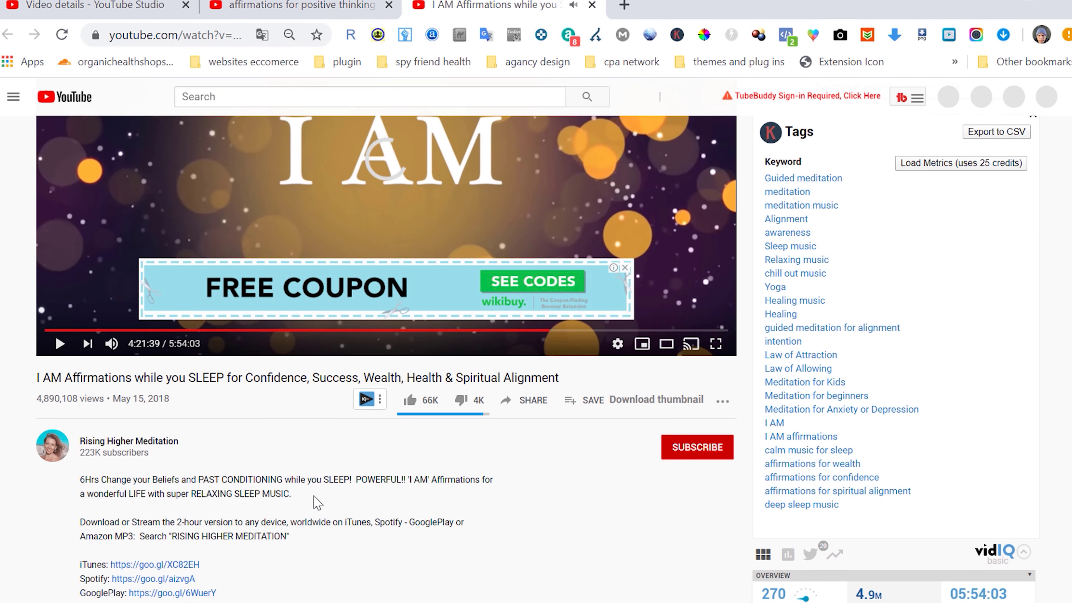
pyautogui.scroll(-9, 316, 502)
pyautogui.scroll(-17, 317, 502)
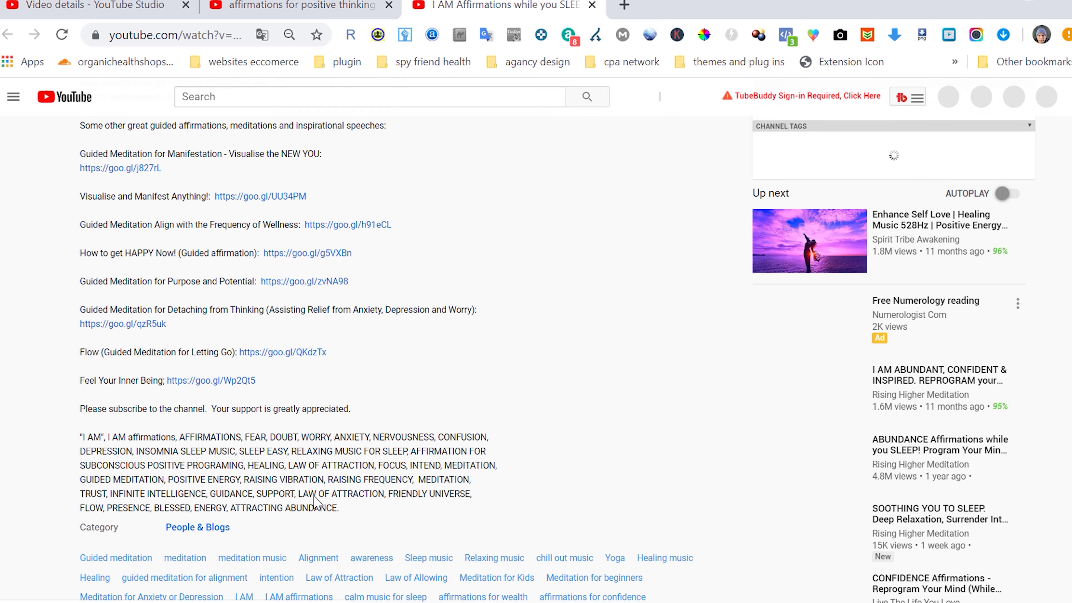
pyautogui.moveTo(79, 382); pyautogui.dragTo(302, 465)
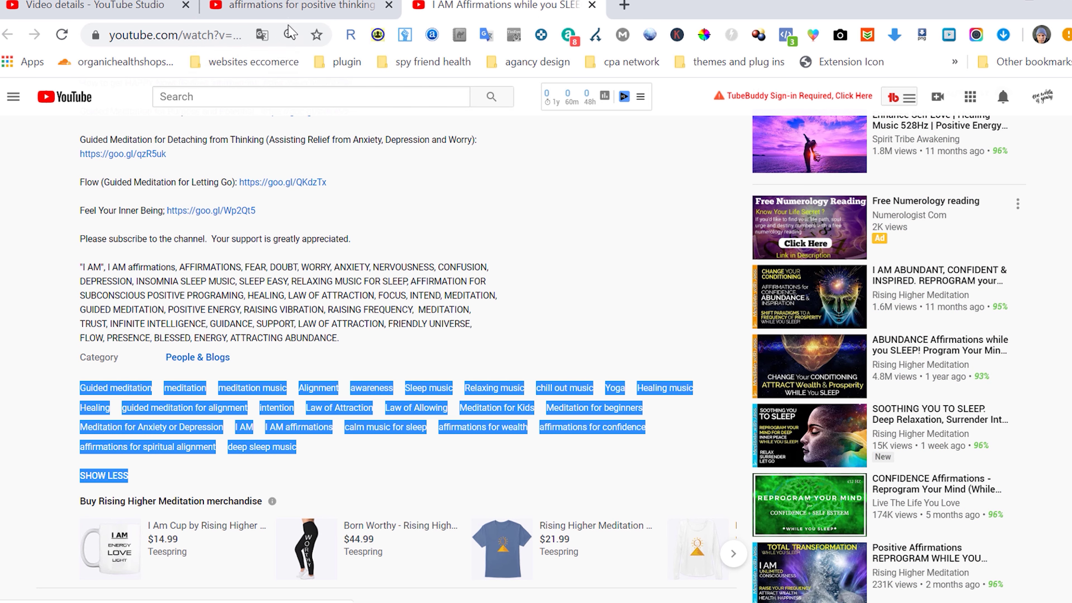
# Return to the published video's details in YouTube Studio and review its tags, audience, thumbnail and title.
pyautogui.click(292, 11)
pyautogui.click(105, 6)
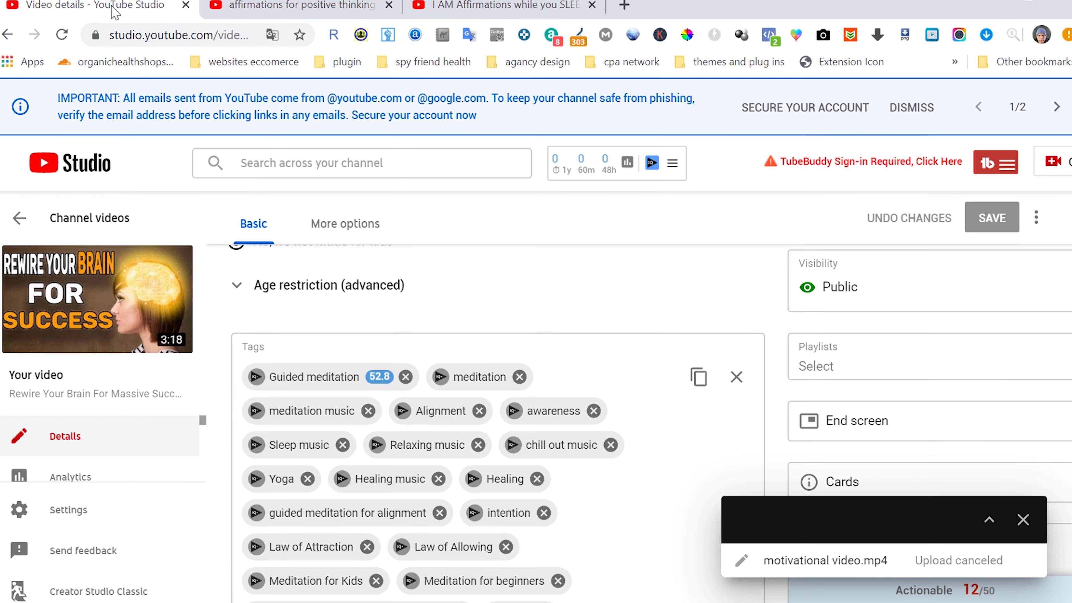
pyautogui.scroll(4, 322, 311)
pyautogui.scroll(2, 335, 316)
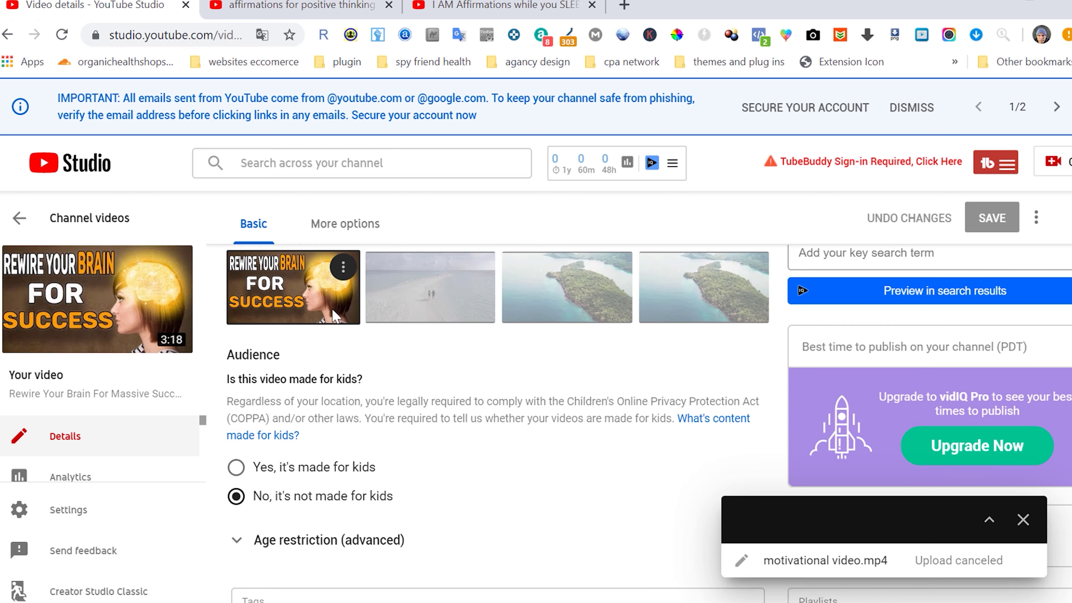
pyautogui.scroll(6, 334, 315)
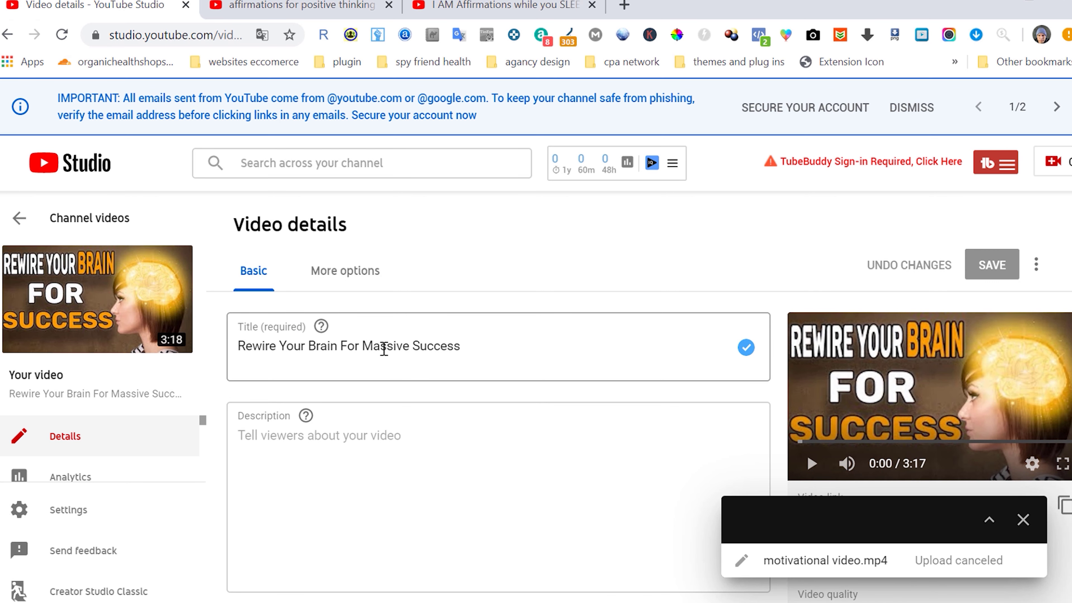
pyautogui.scroll(-4, 438, 378)
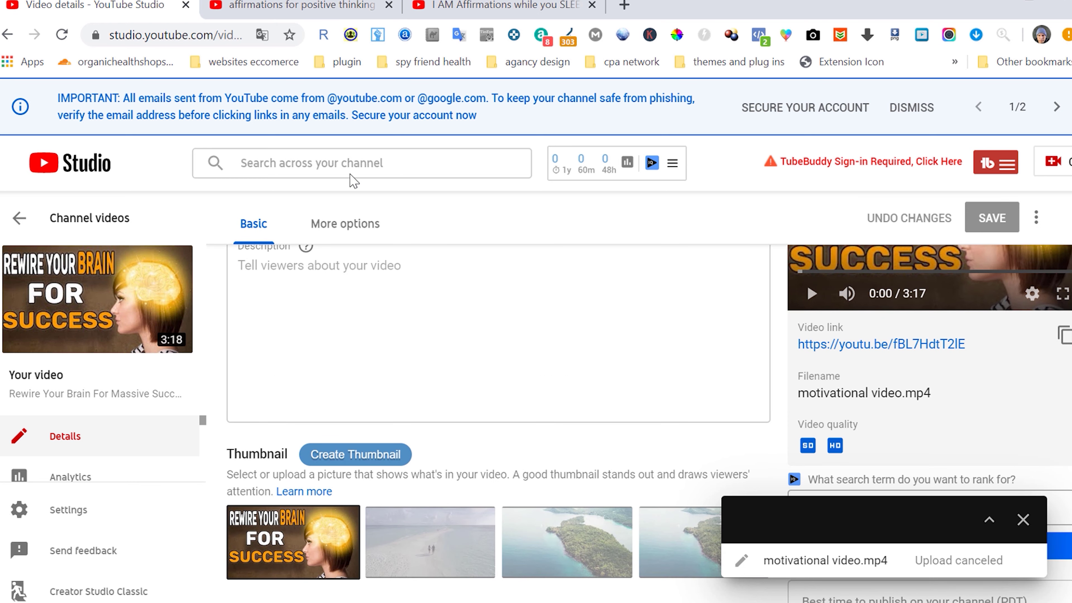
# Search the web for "photoshop online" in a new tab.
pyautogui.click(624, 6)
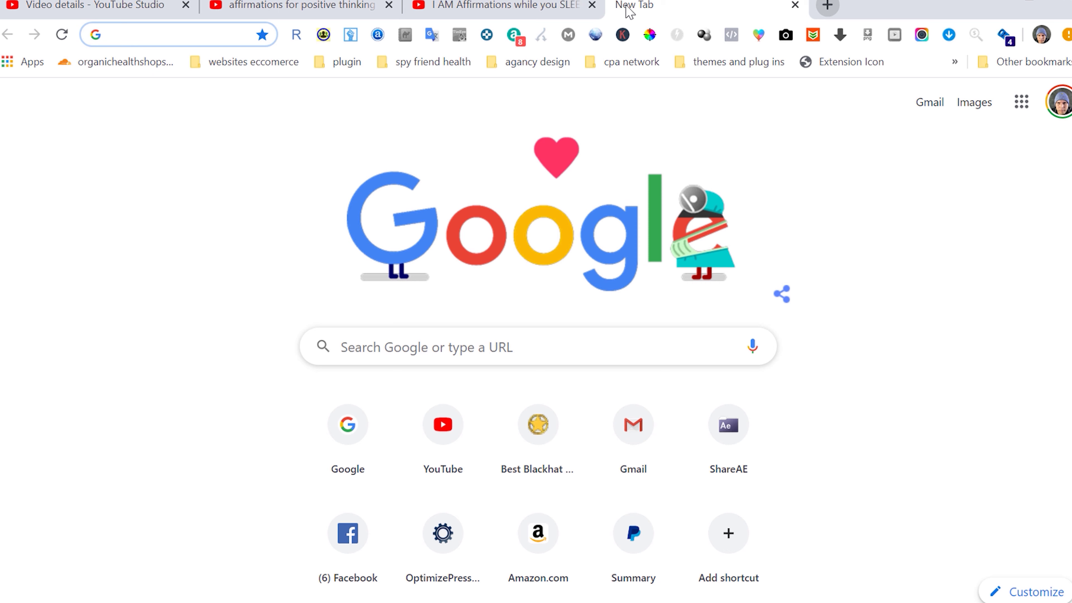
pyautogui.write('phOTOSHOP ONLINE')
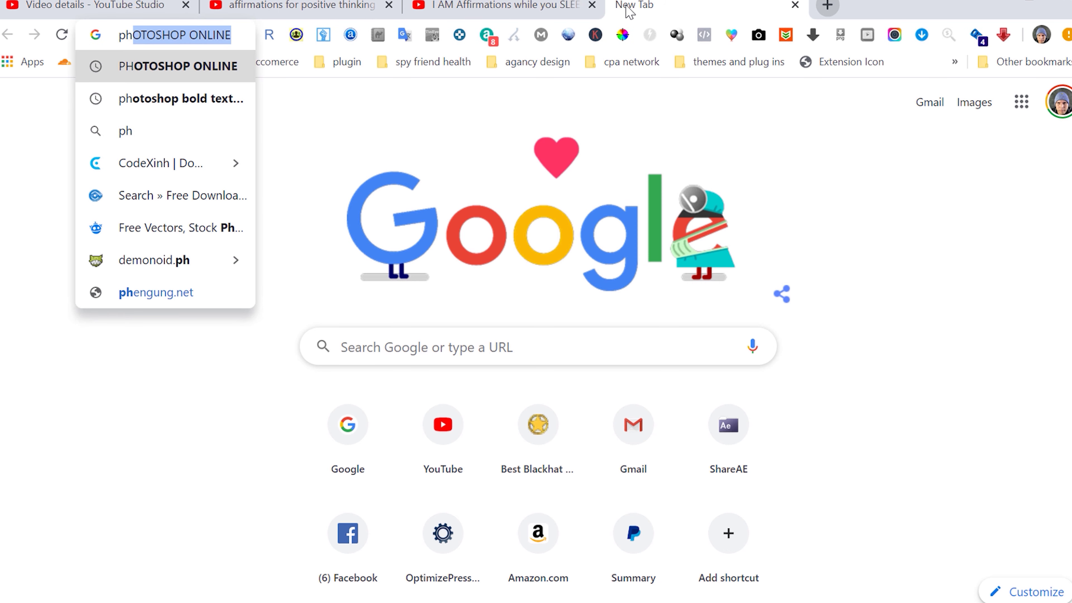
pyautogui.press('Return')
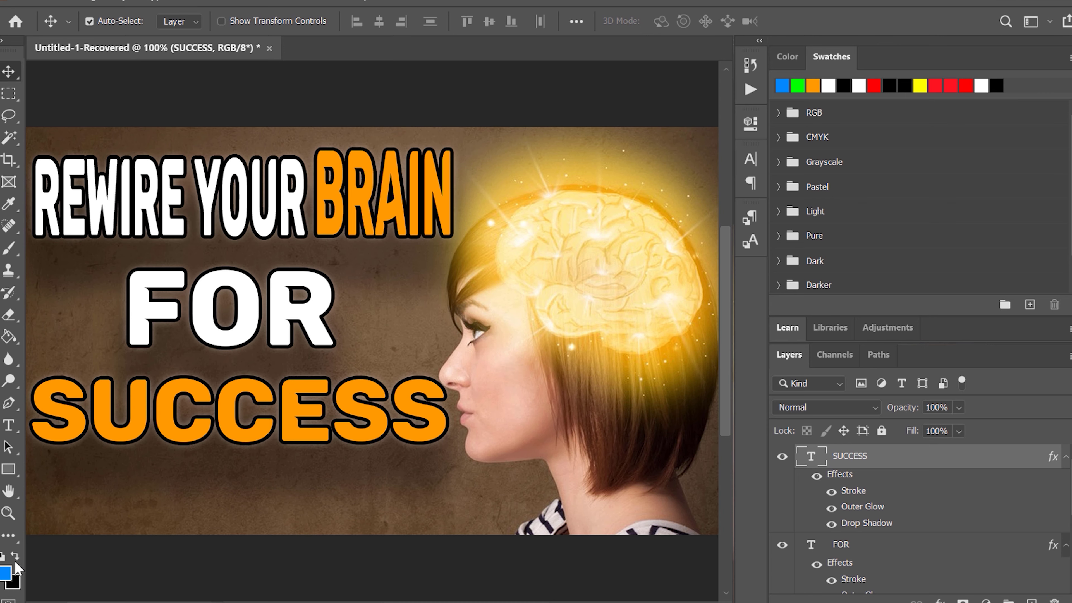
# Try the orange of the thumbnail's SUCCESS text as the foreground colour in Photoshop, and cancel the colour choice.
pyautogui.click(5, 574)
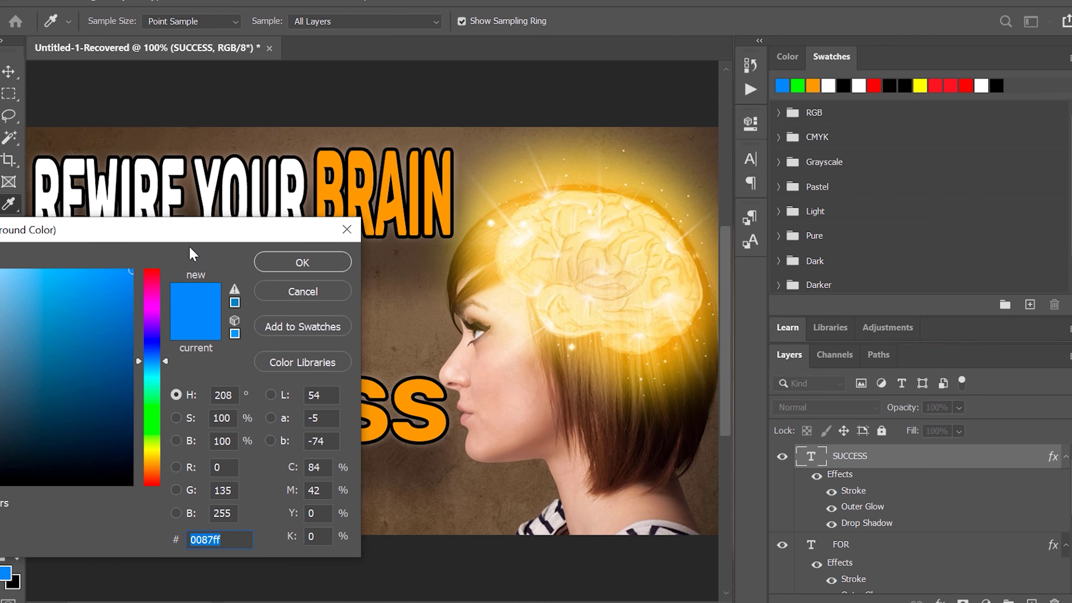
pyautogui.moveTo(197, 230); pyautogui.dragTo(214, 528)
pyautogui.click(238, 399)
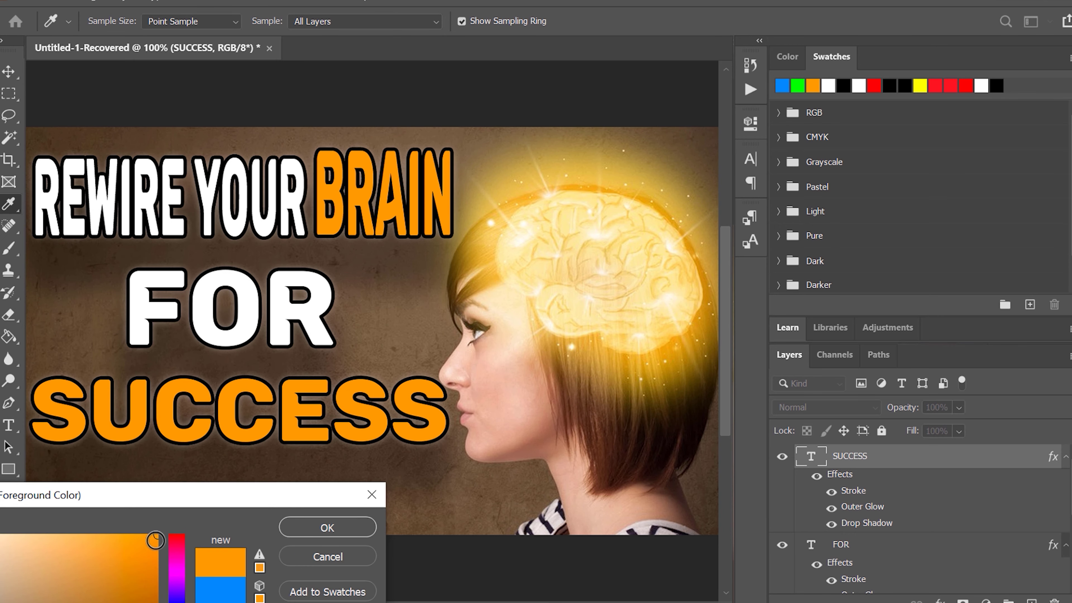
pyautogui.click(114, 569)
pyautogui.moveTo(134, 556); pyautogui.dragTo(163, 531)
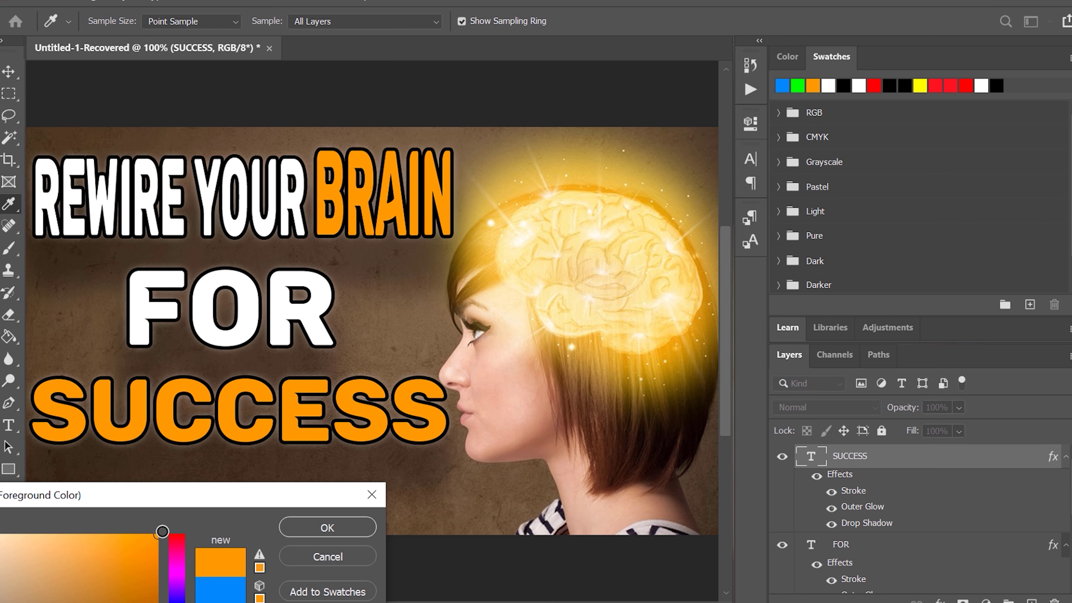
pyautogui.click(328, 556)
pyautogui.press('v')
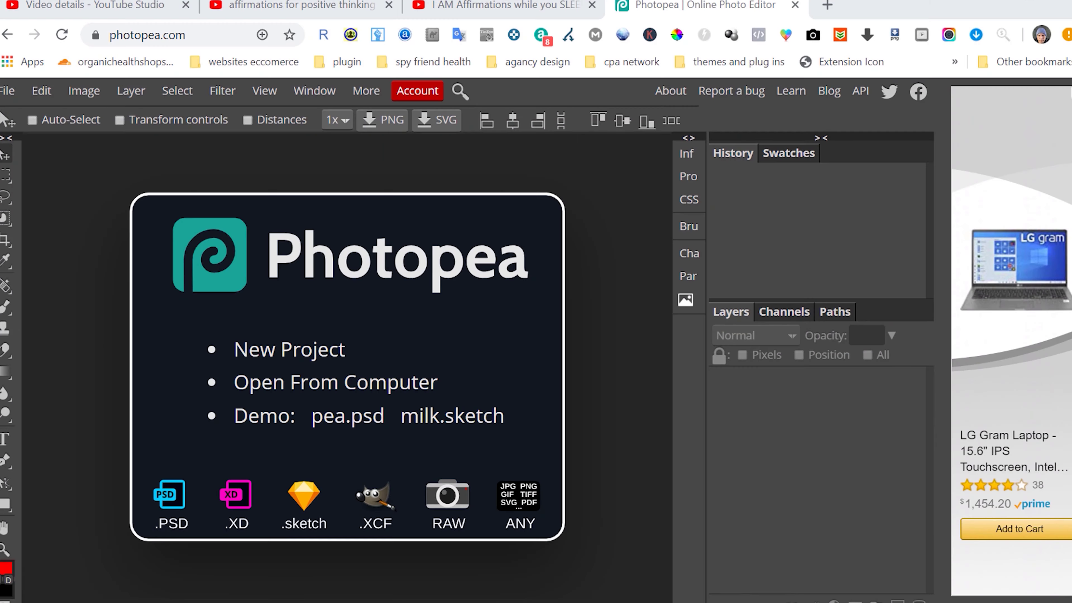
# Search Google for "pexels" in a new browser tab, open the Pexels site and browse its free stock photos.
pyautogui.click(826, 10)
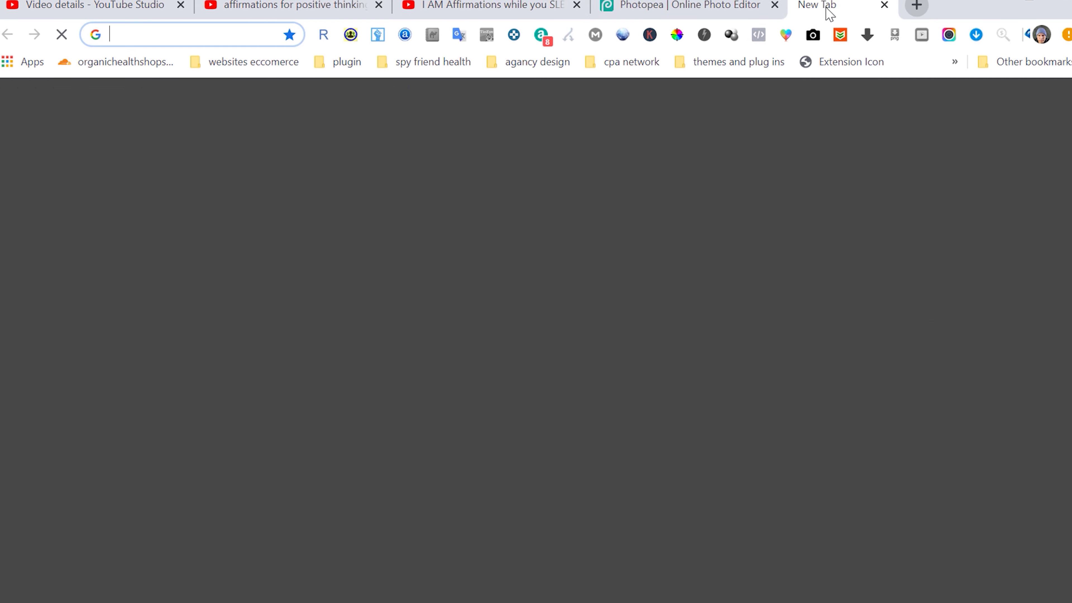
pyautogui.write('go')
pyautogui.press('Return')
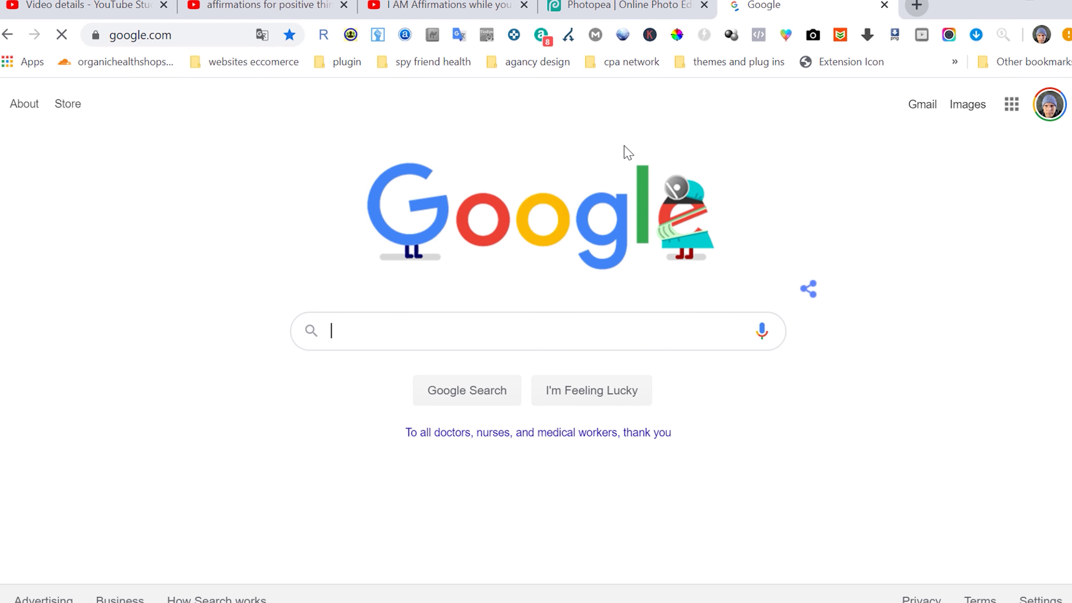
pyautogui.write('pexels')
pyautogui.press('Return')
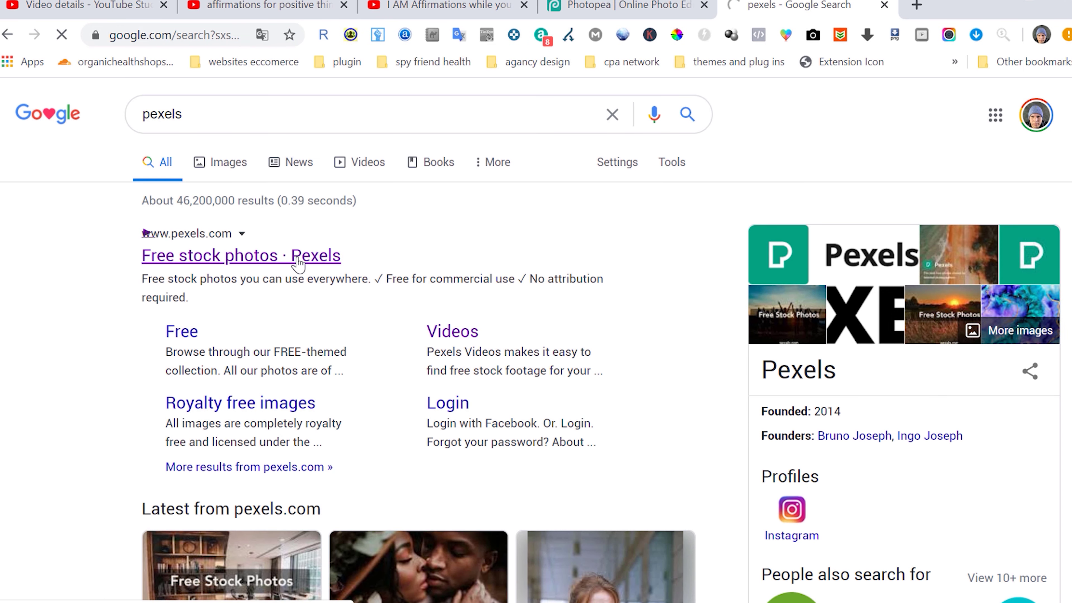
pyautogui.click(297, 263)
pyautogui.scroll(-6, 464, 383)
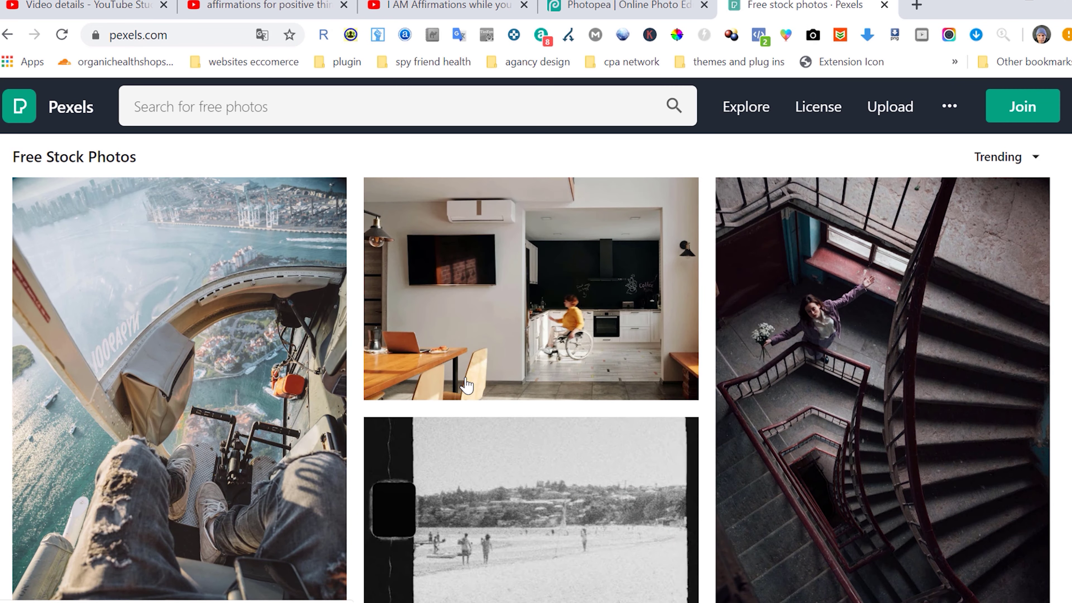
pyautogui.scroll(-13, 466, 384)
pyautogui.scroll(7, 466, 384)
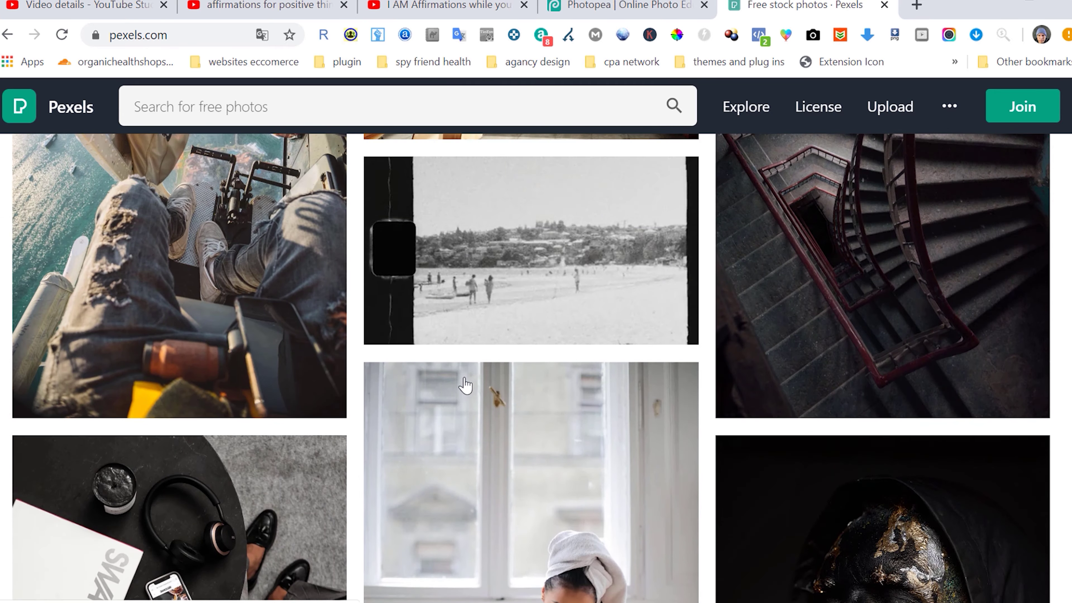
pyautogui.scroll(10, 466, 384)
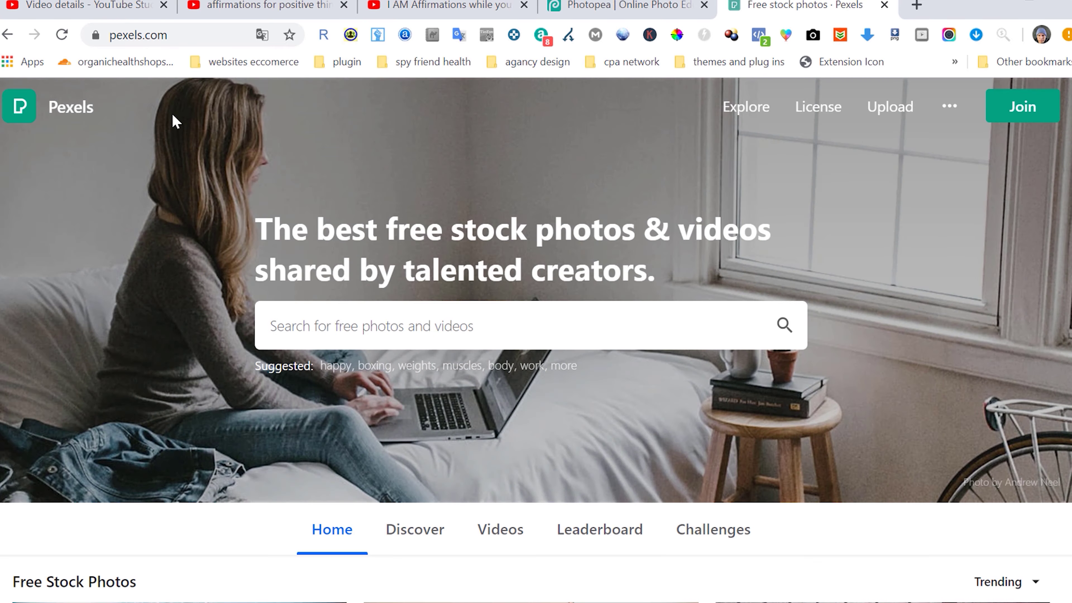
# Open Google Images in another new browser tab.
pyautogui.click(916, 5)
pyautogui.write('google im')
pyautogui.click(368, 393)
pyautogui.click(252, 317)
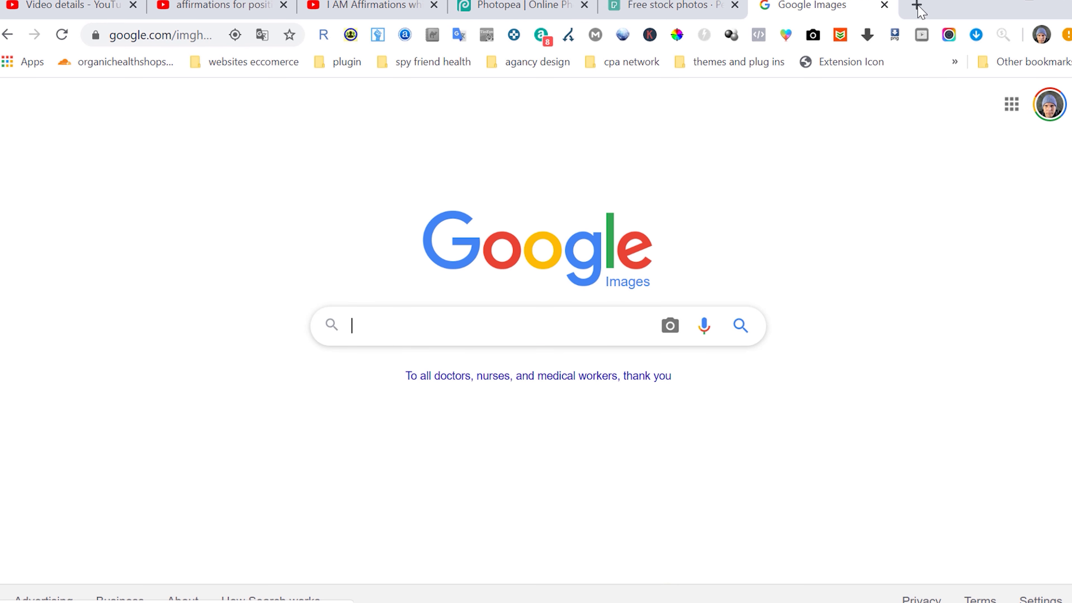
# Open Bing Images in a new browser tab and browse its trending pictures.
pyautogui.click(916, 5)
pyautogui.write('big ima')
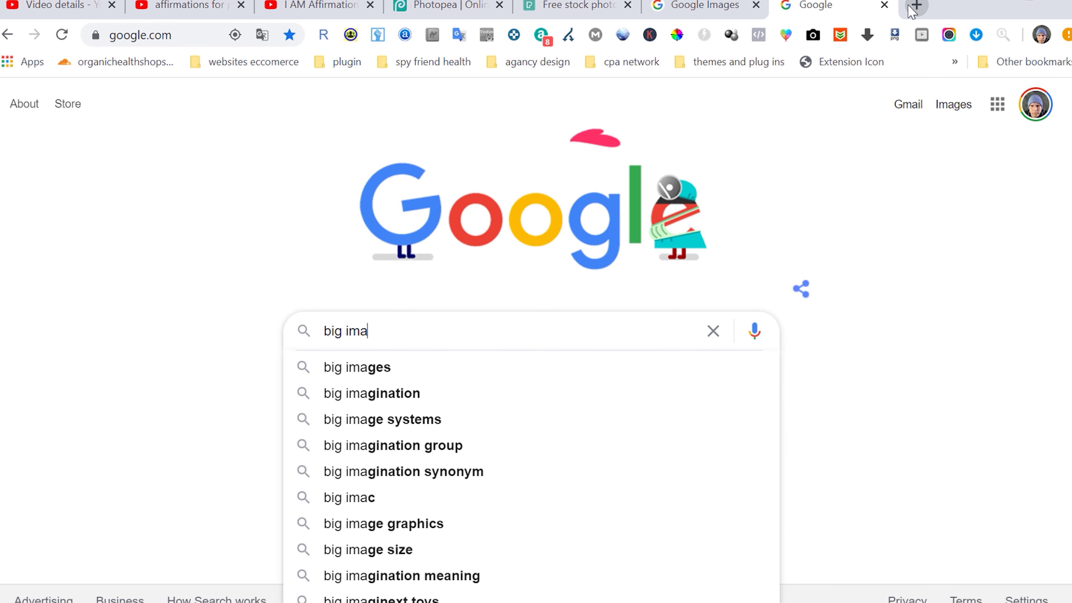
pyautogui.press('Return')
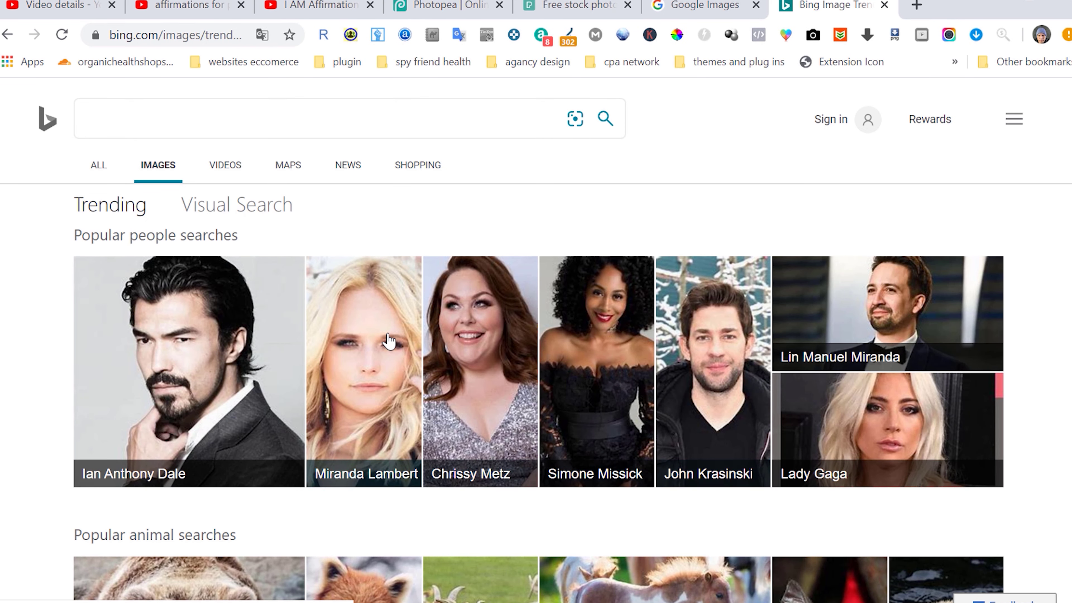
pyautogui.scroll(-3, 627, 287)
# Search Google for "free stock images" in a new tab, open the Pixabay result in its own tab and look over its homepage.
pyautogui.click(915, 6)
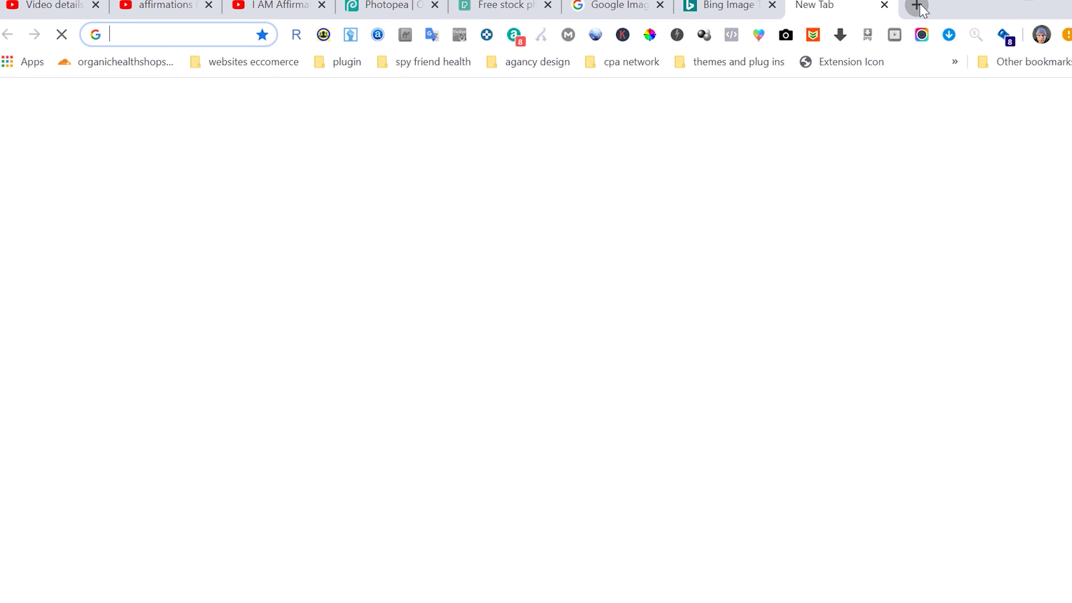
pyautogui.write('foundr.com')
pyautogui.press('Return')
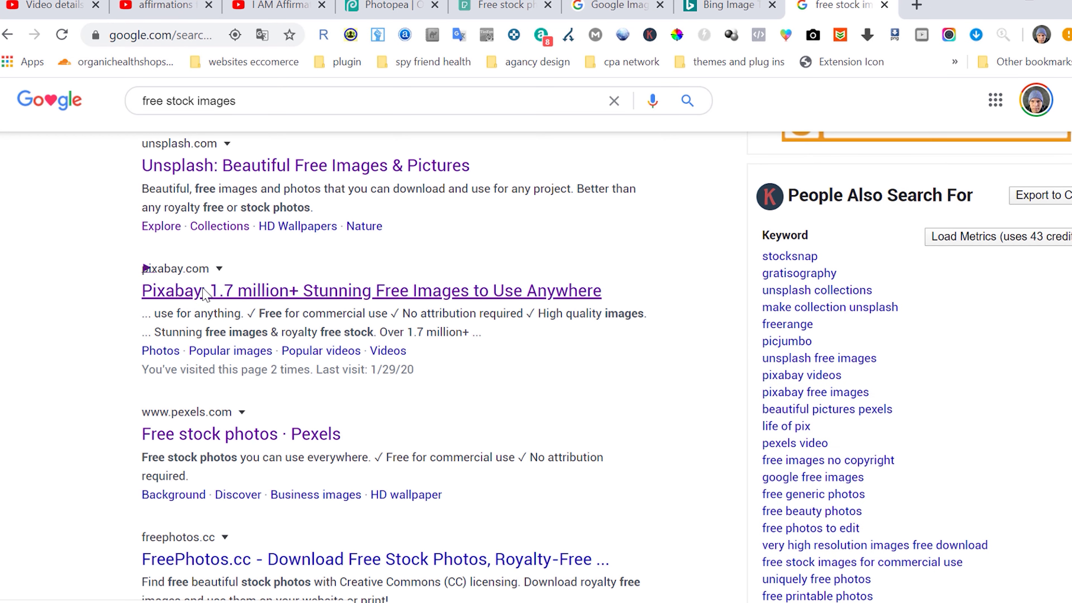
pyautogui.rightClick(204, 293)
pyautogui.click(250, 304)
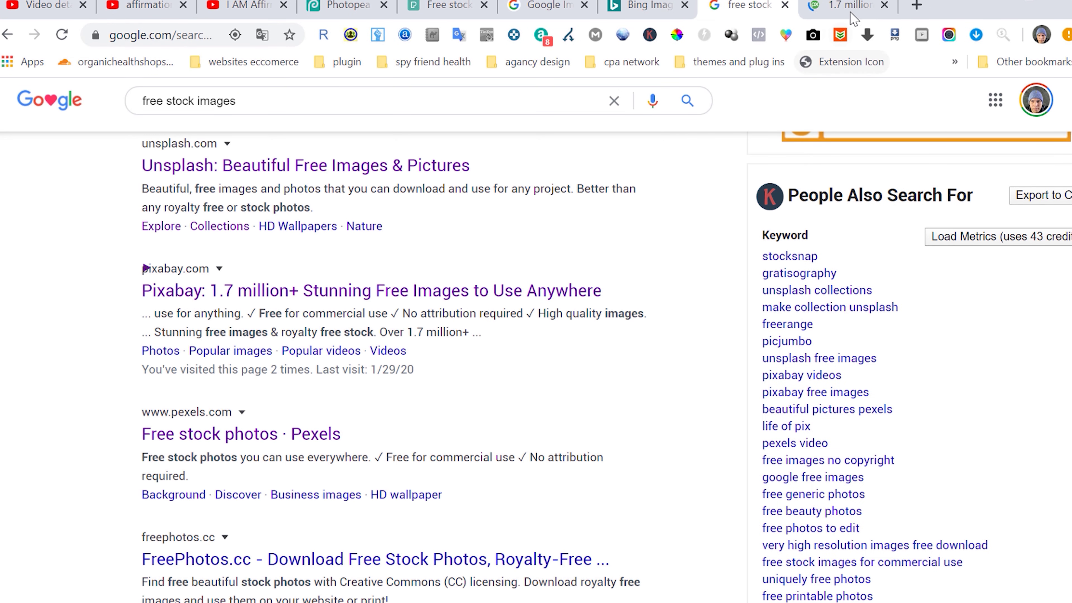
pyautogui.click(845, 13)
pyautogui.scroll(-5, 471, 278)
pyautogui.scroll(5, 471, 279)
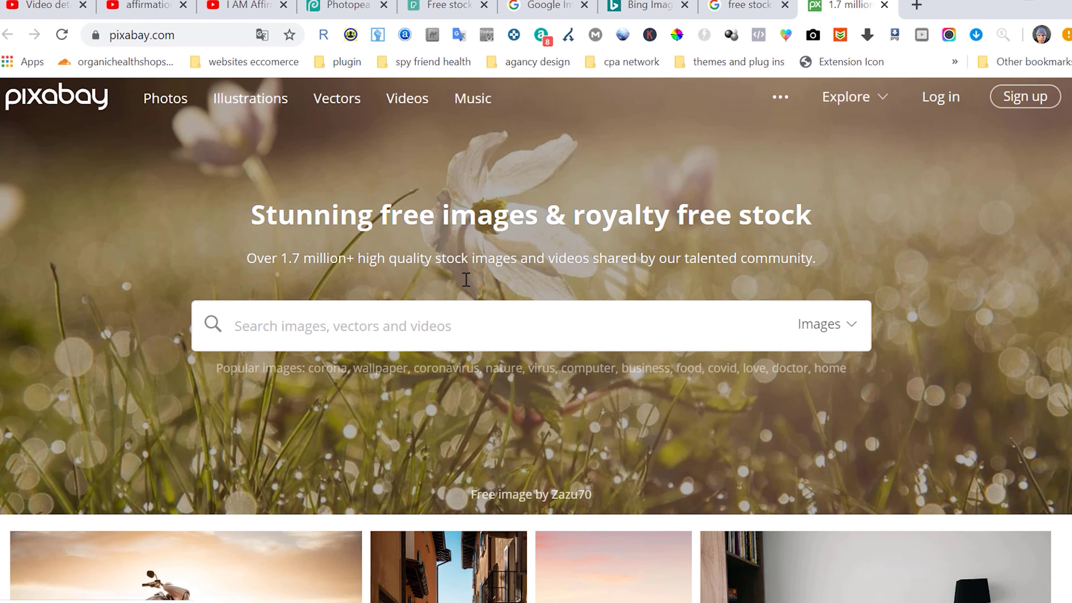
# Search Pixabay for "human brain" and browse the free images found.
pyautogui.click(391, 339)
pyautogui.write('h')
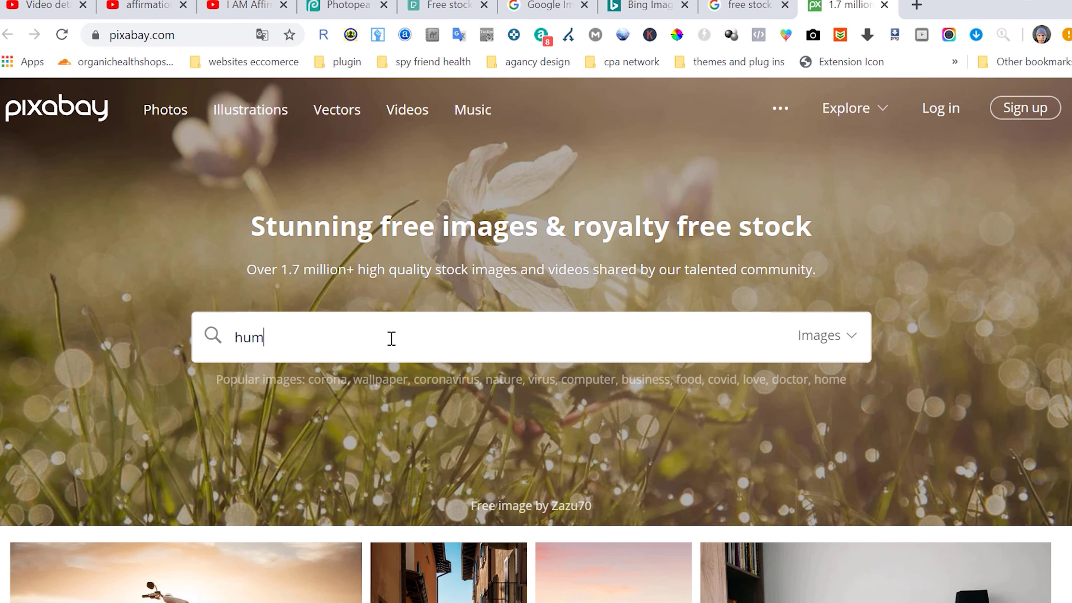
pyautogui.write('um')
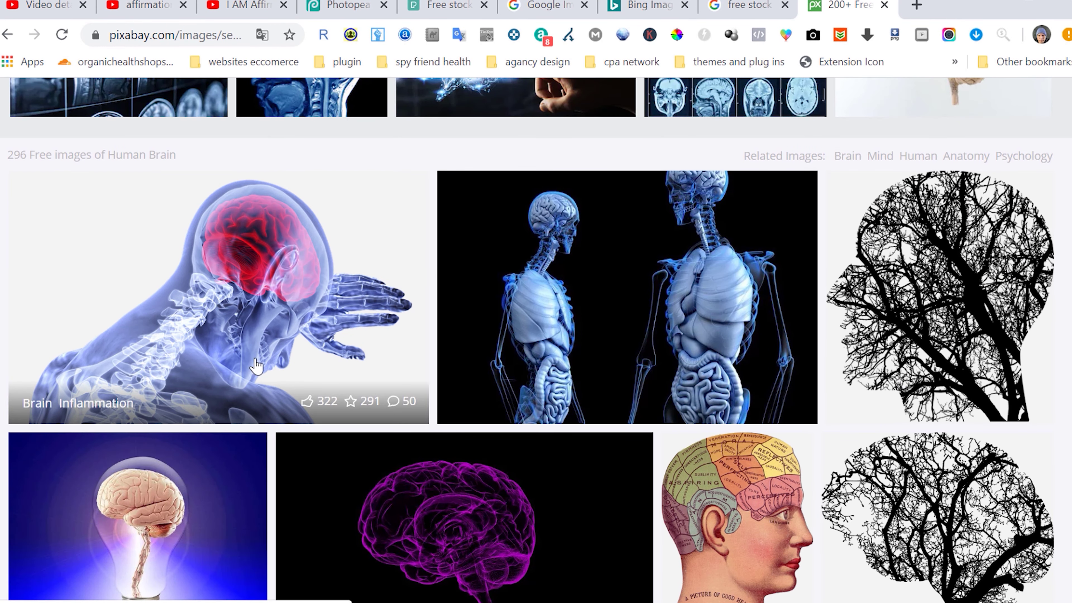
pyautogui.scroll(-5, 461, 323)
pyautogui.scroll(-10, 717, 313)
pyautogui.scroll(-5, 755, 308)
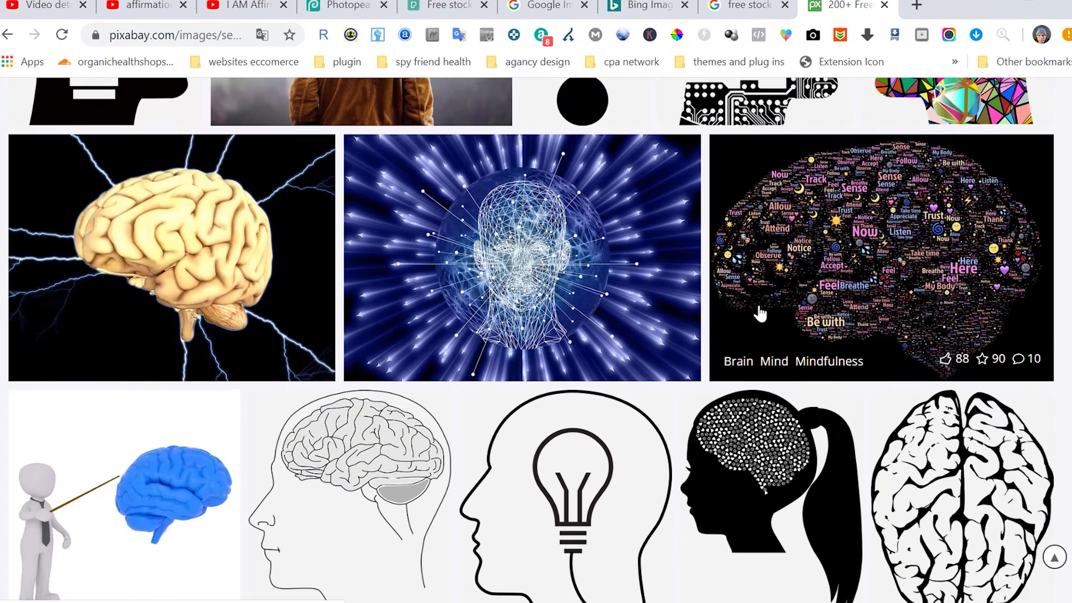
pyautogui.scroll(-15, 759, 312)
pyautogui.press('Home')
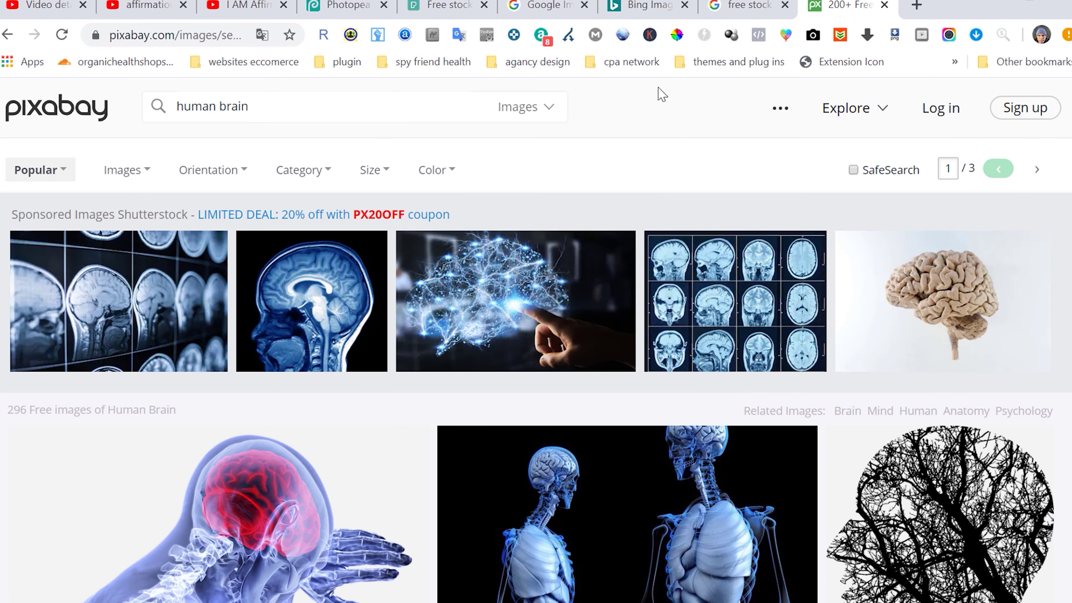
# Find Shutterstock through a web search in a new tab, open its non-sponsored result and look over the homepage.
pyautogui.click(918, 5)
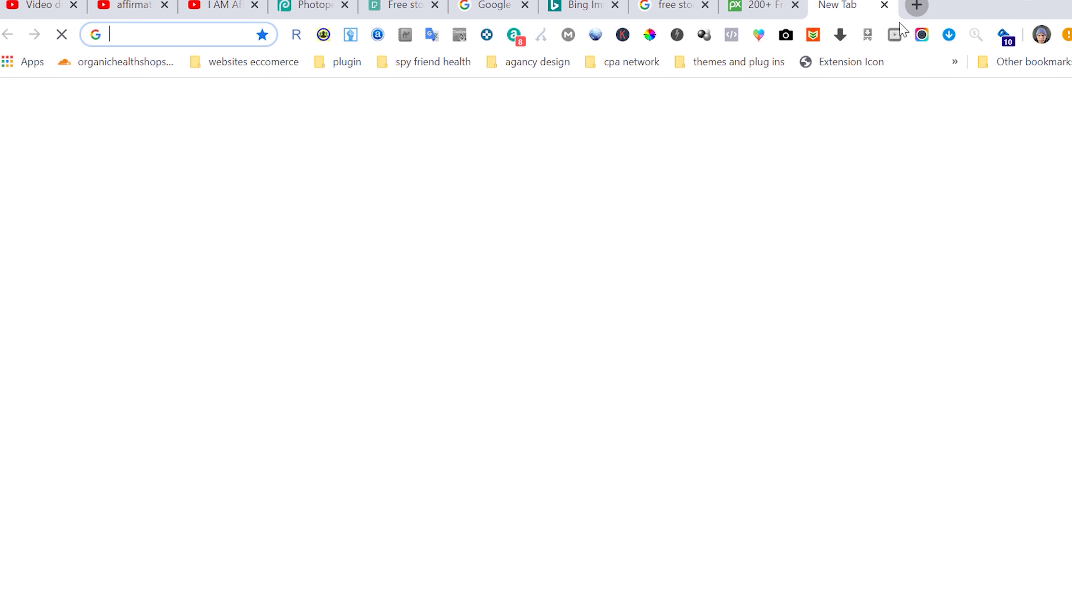
pyautogui.write('su')
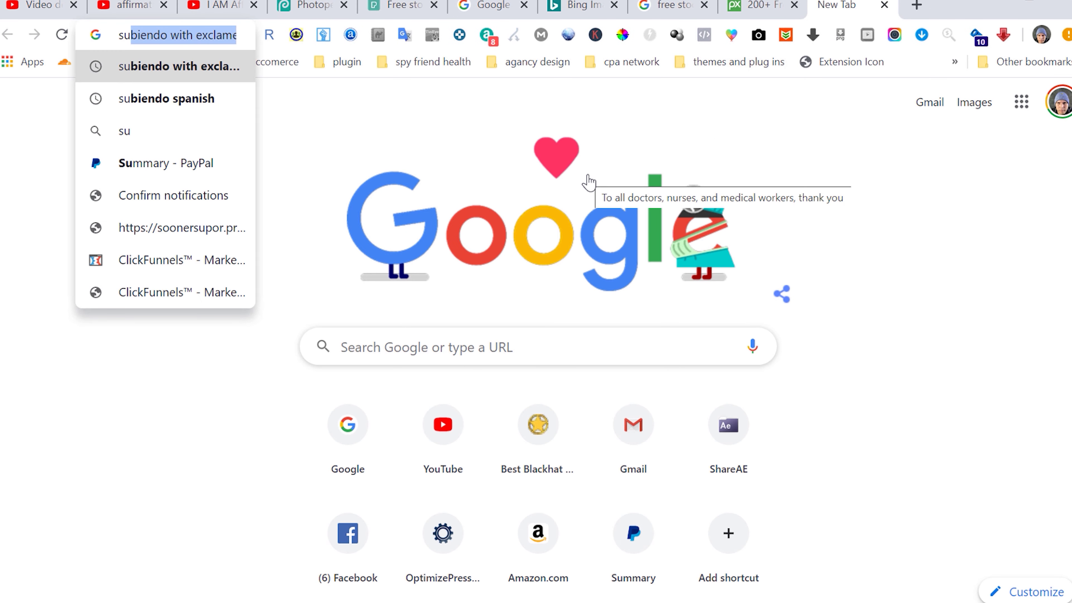
pyautogui.press('BackSpace')
pyautogui.press('BackSpace')
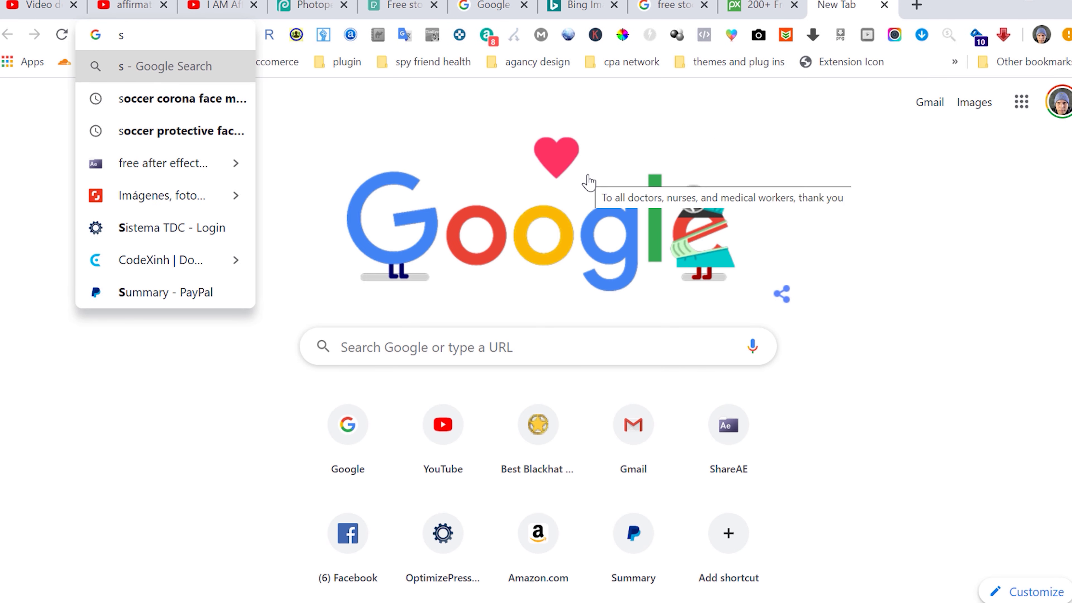
pyautogui.write('utterstockl')
pyautogui.press('Return')
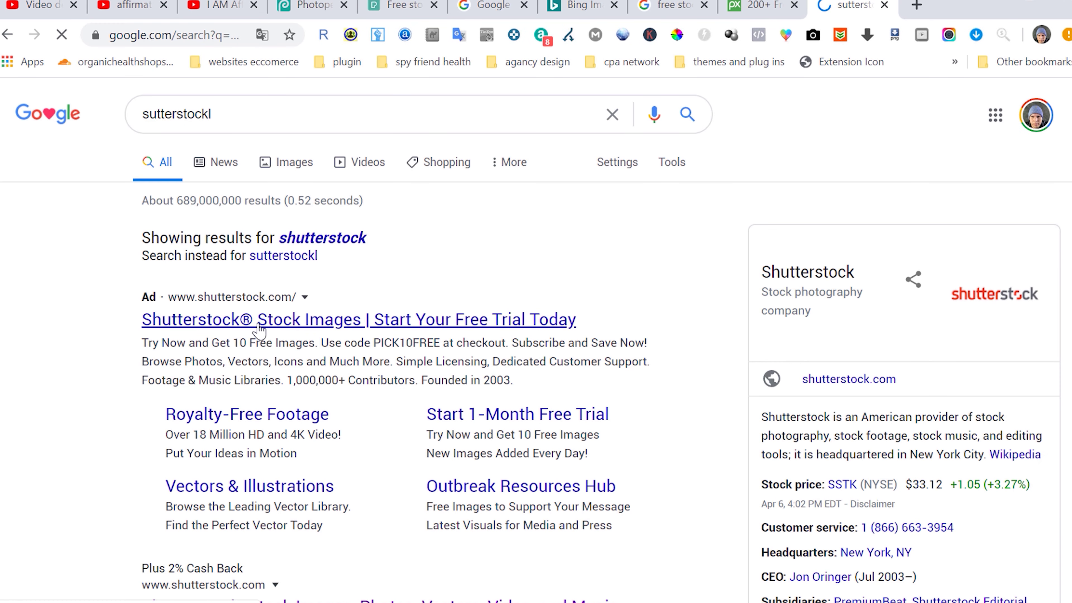
pyautogui.scroll(-4, 346, 347)
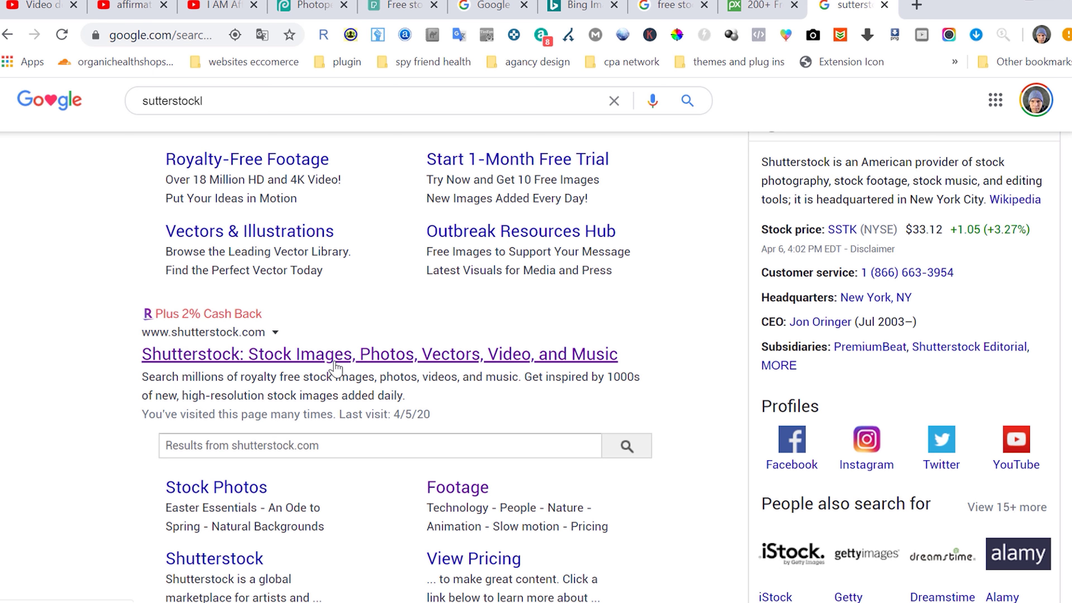
pyautogui.click(308, 358)
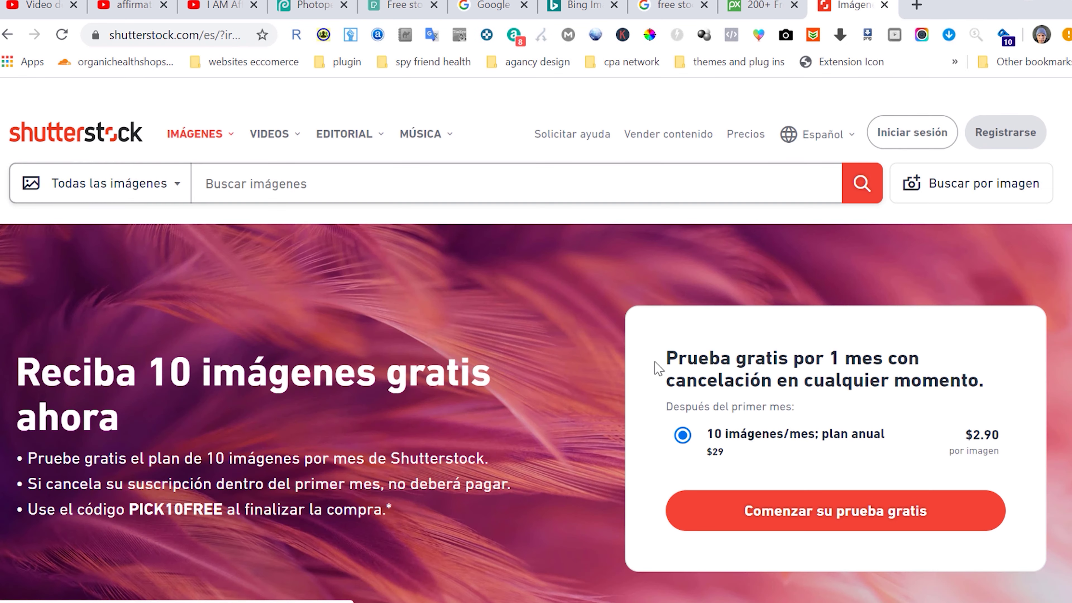
pyautogui.scroll(-10, 436, 469)
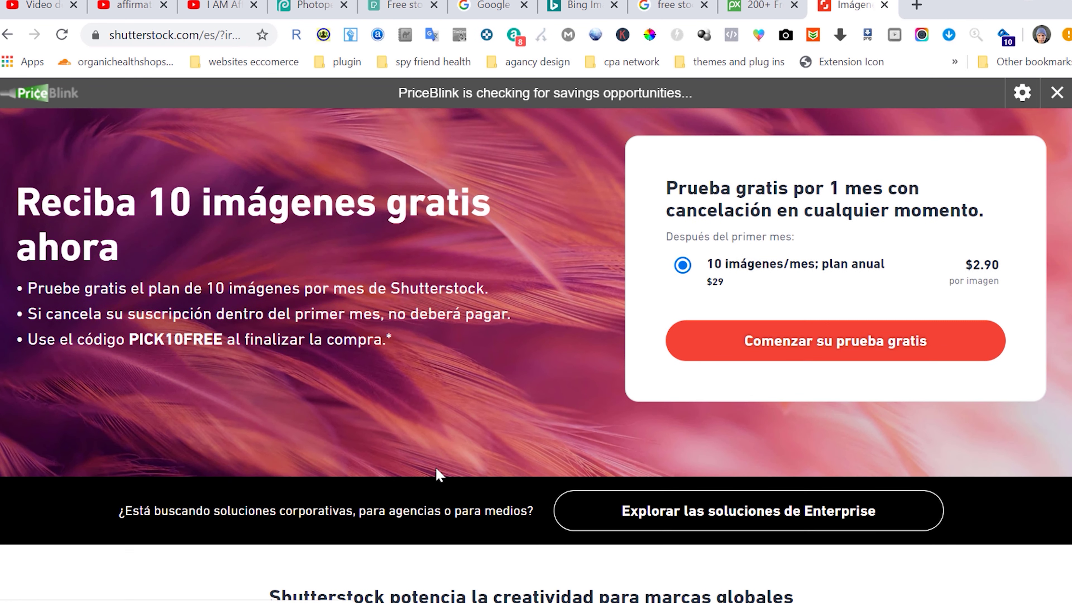
pyautogui.scroll(-5, 432, 463)
pyautogui.scroll(15, 430, 466)
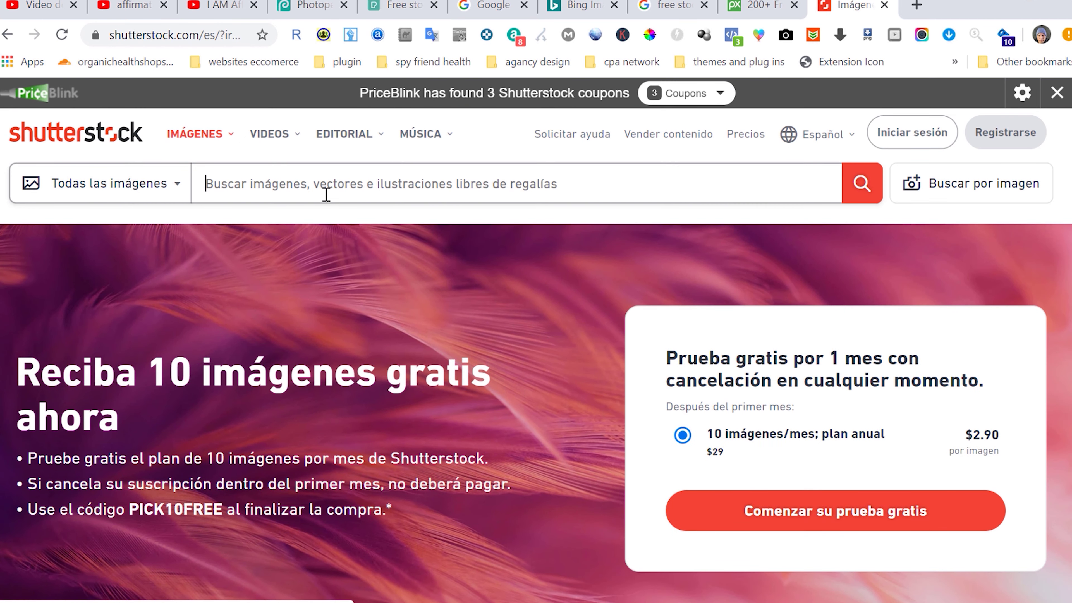
# Search Shutterstock for "human brain" and restrict the image type to photos (Fotos).
pyautogui.click(327, 191)
pyautogui.write('human')
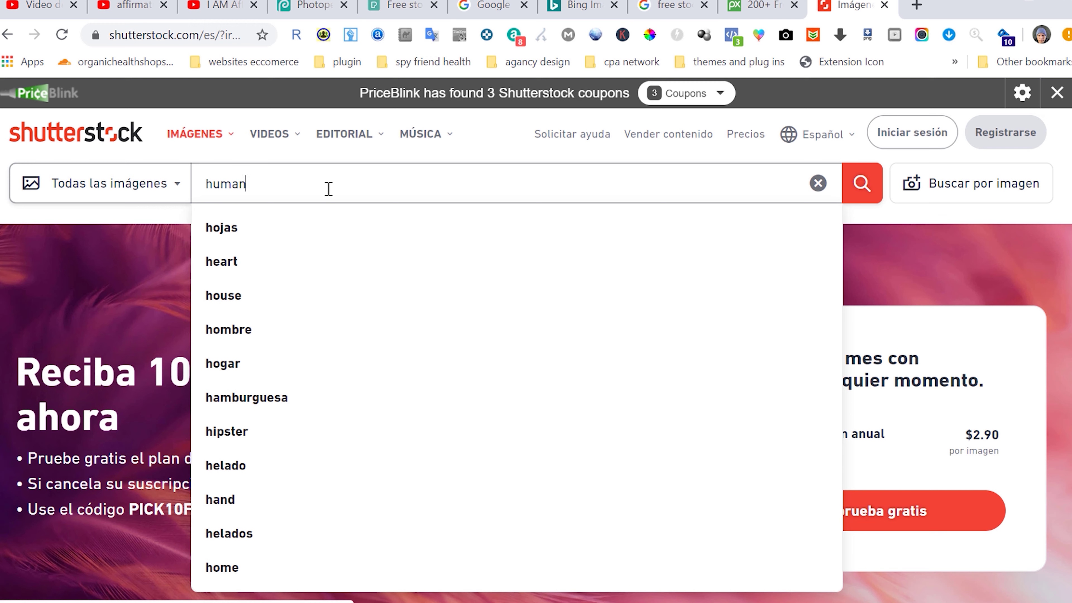
pyautogui.write(' brain')
pyautogui.press('Return')
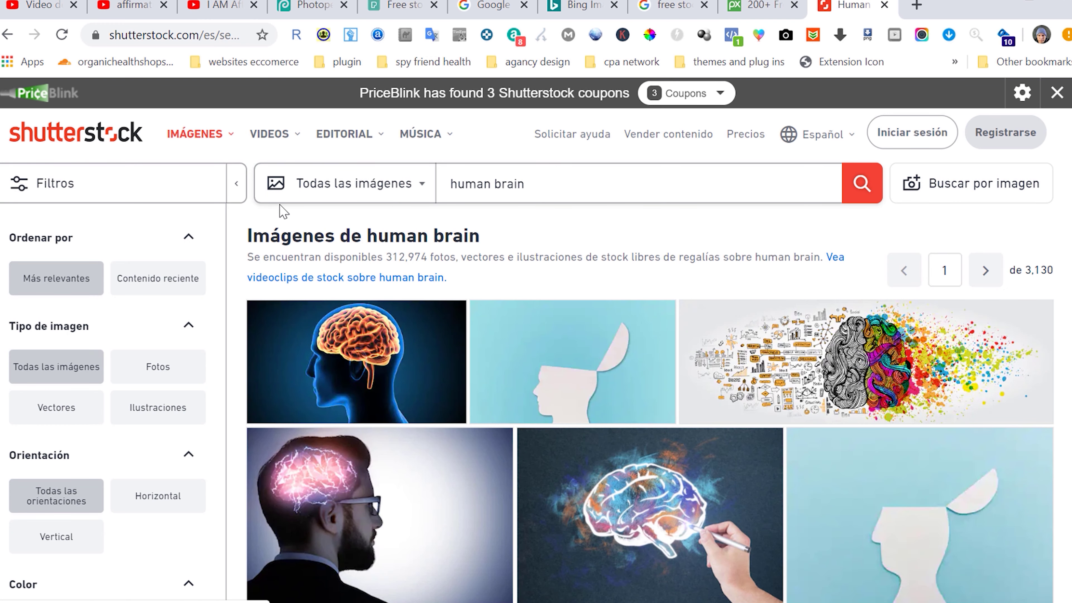
pyautogui.click(371, 197)
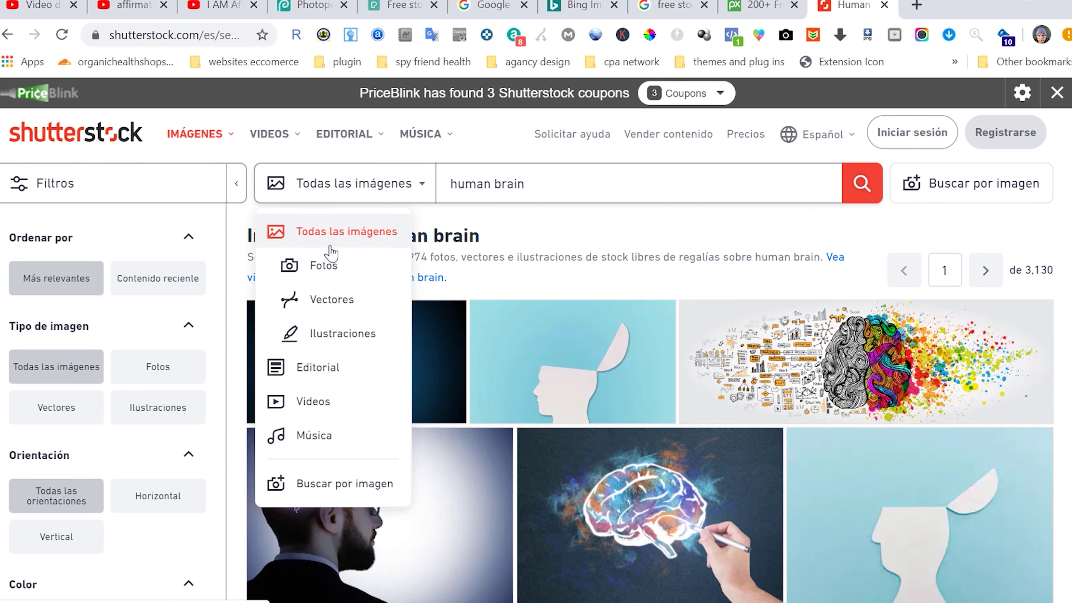
pyautogui.click(326, 265)
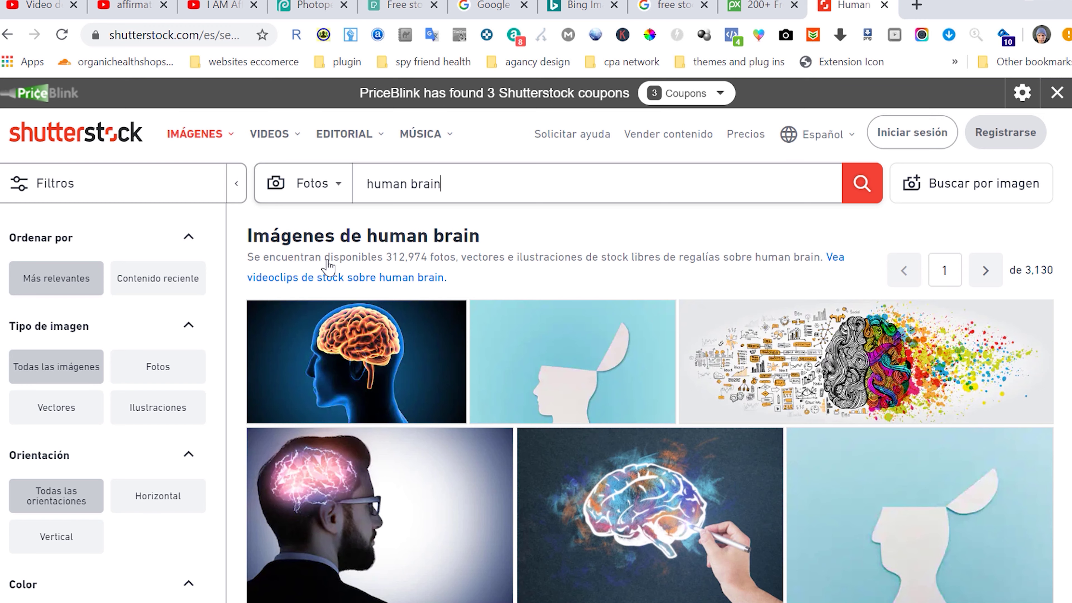
pyautogui.click(863, 184)
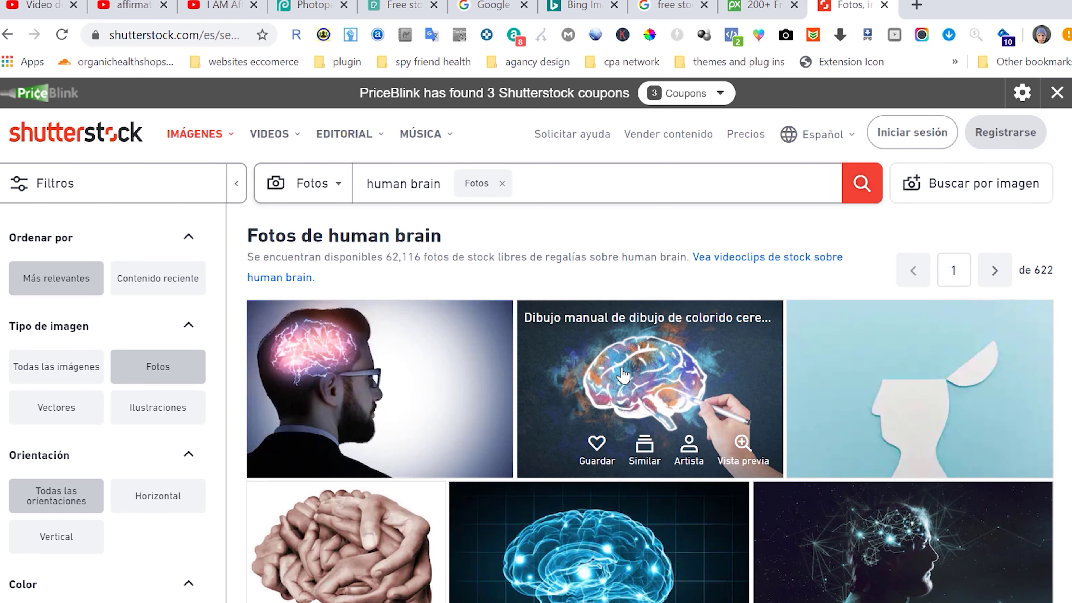
# Copy the link address of the glowing blue brain photo on the dark grid background.
pyautogui.scroll(-6, 611, 406)
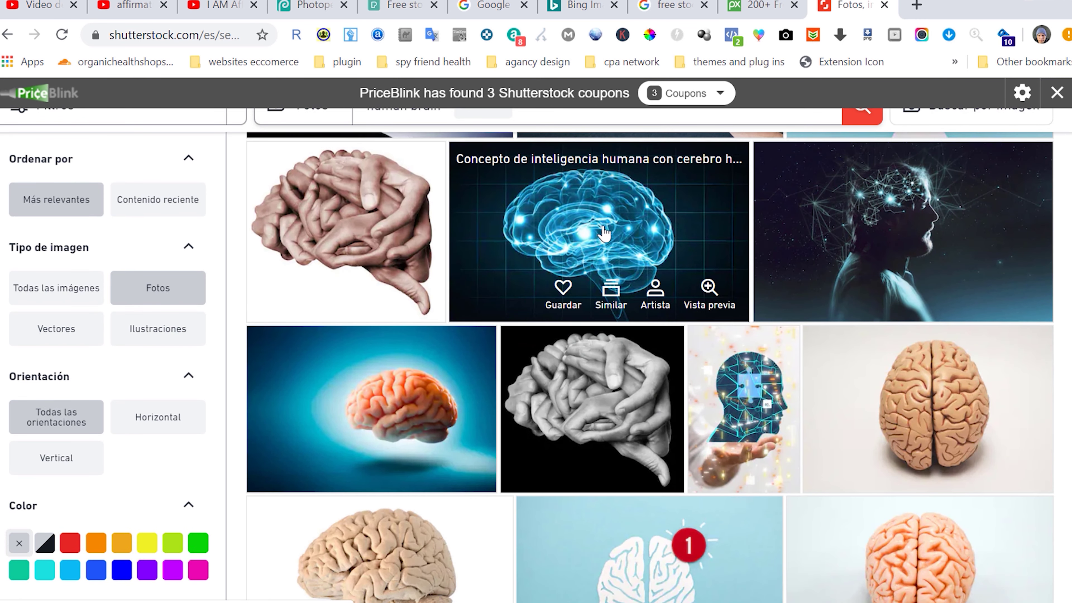
pyautogui.rightClick(603, 231)
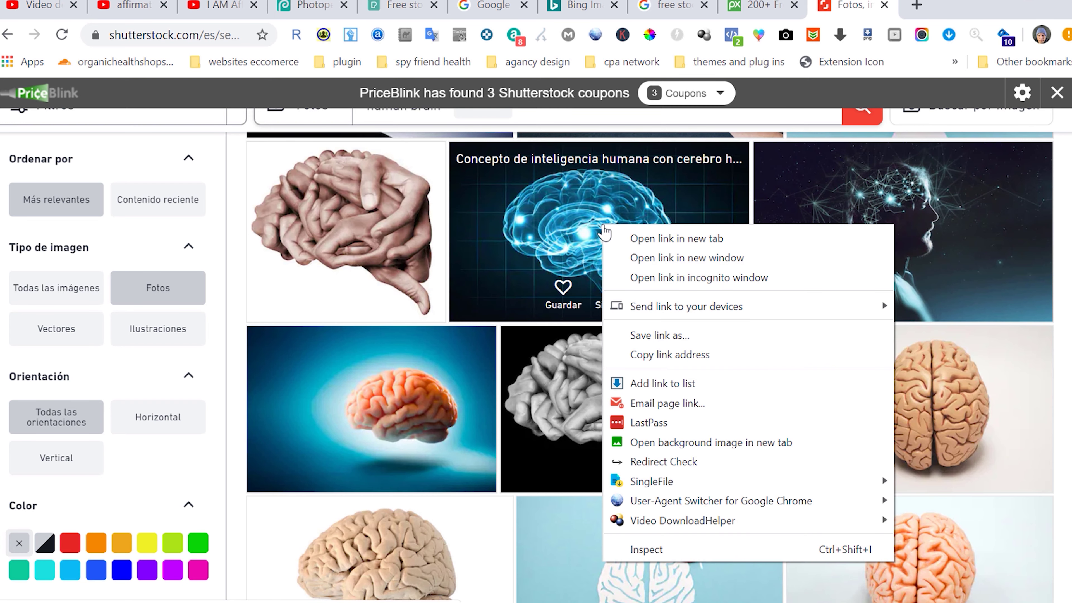
pyautogui.click(660, 355)
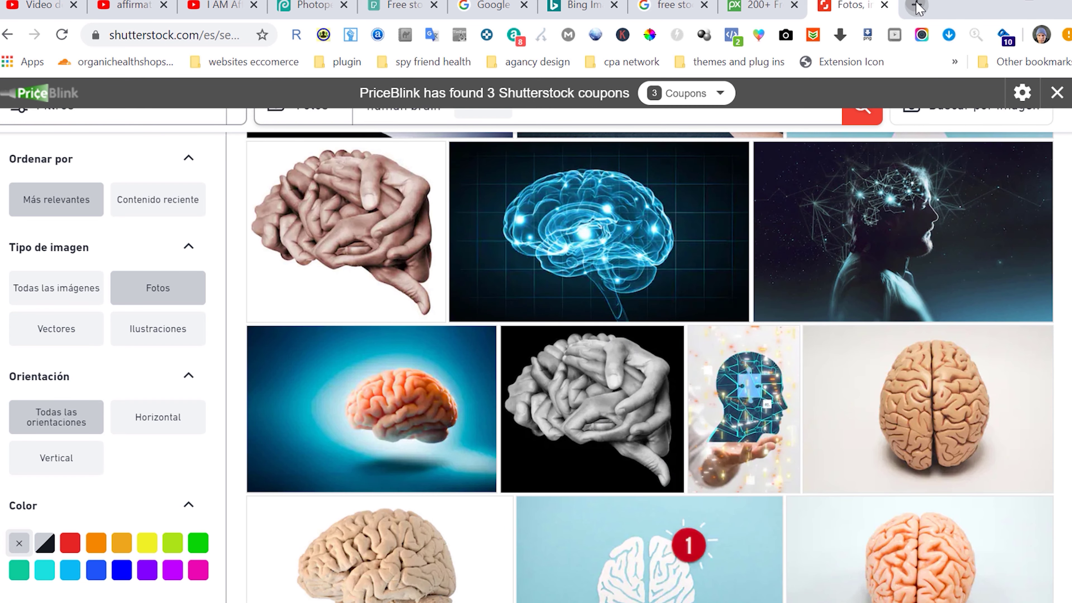
# Open the nohat.cc site in a new tab and go to its VIP tool.
pyautogui.click(915, 5)
pyautogui.write('n')
pyautogui.press('Down')
pyautogui.press('Down')
pyautogui.press('Down')
pyautogui.press('Down')
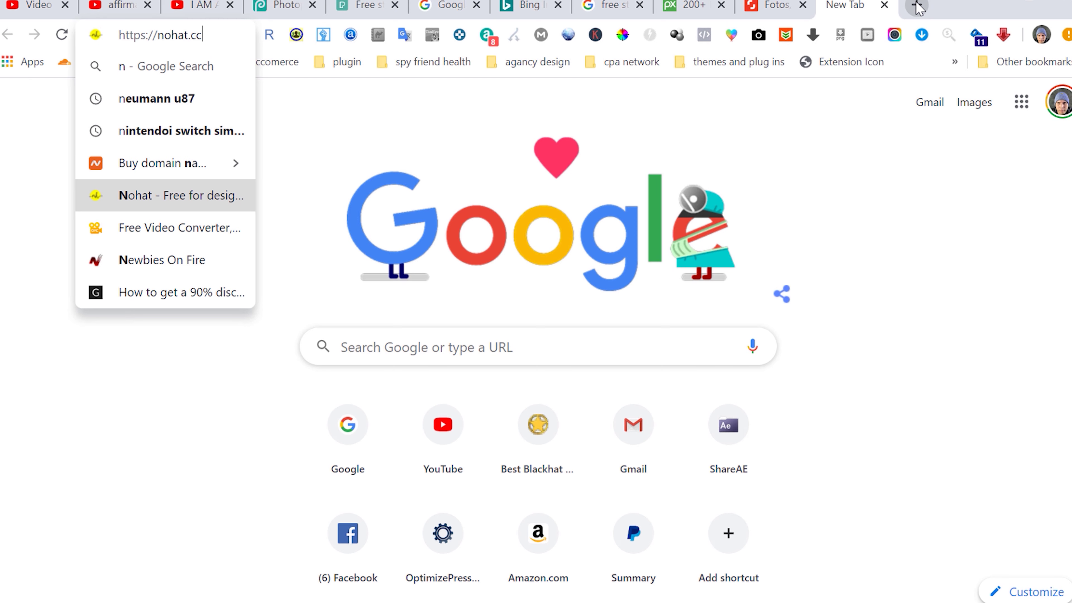
pyautogui.press('Return')
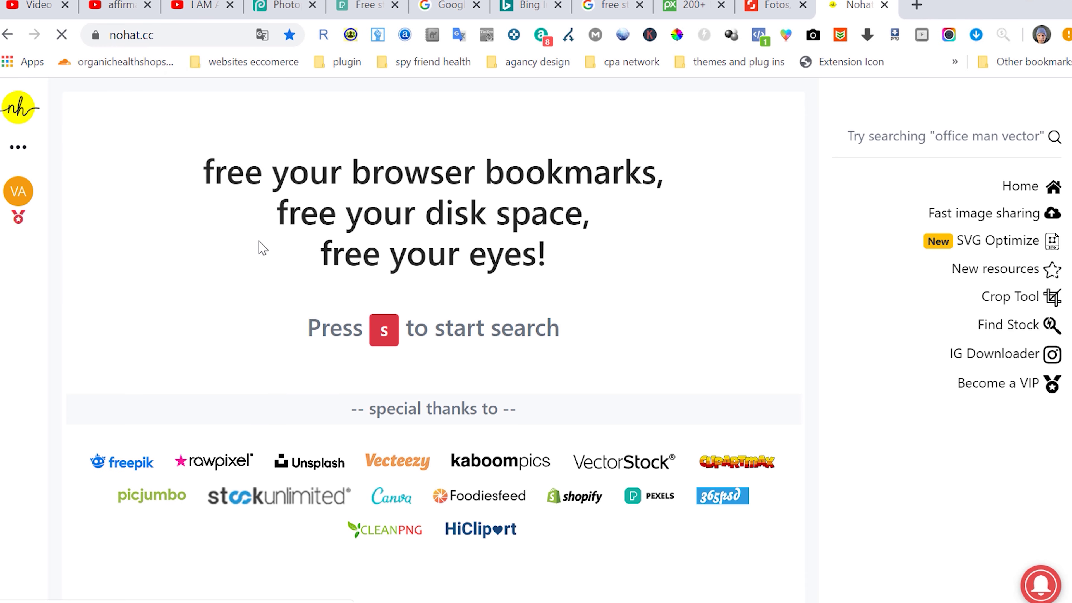
pyautogui.click(25, 202)
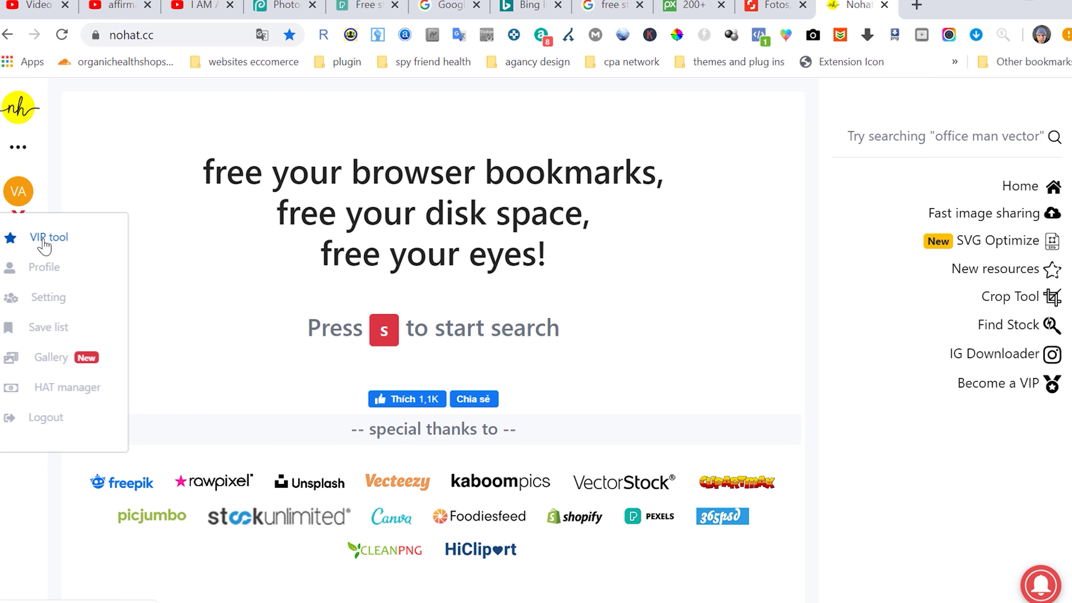
pyautogui.click(58, 248)
# Look up the copied Shutterstock link in the VIP area and open the resulting brain image to inspect it and its saving options.
pyautogui.rightClick(113, 248)
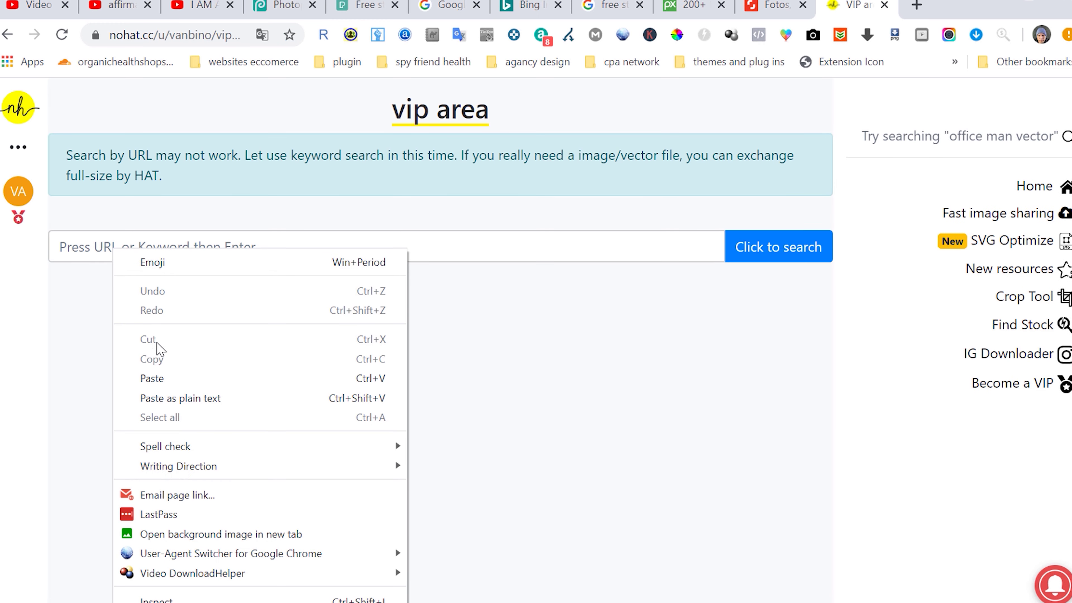
pyautogui.click(157, 377)
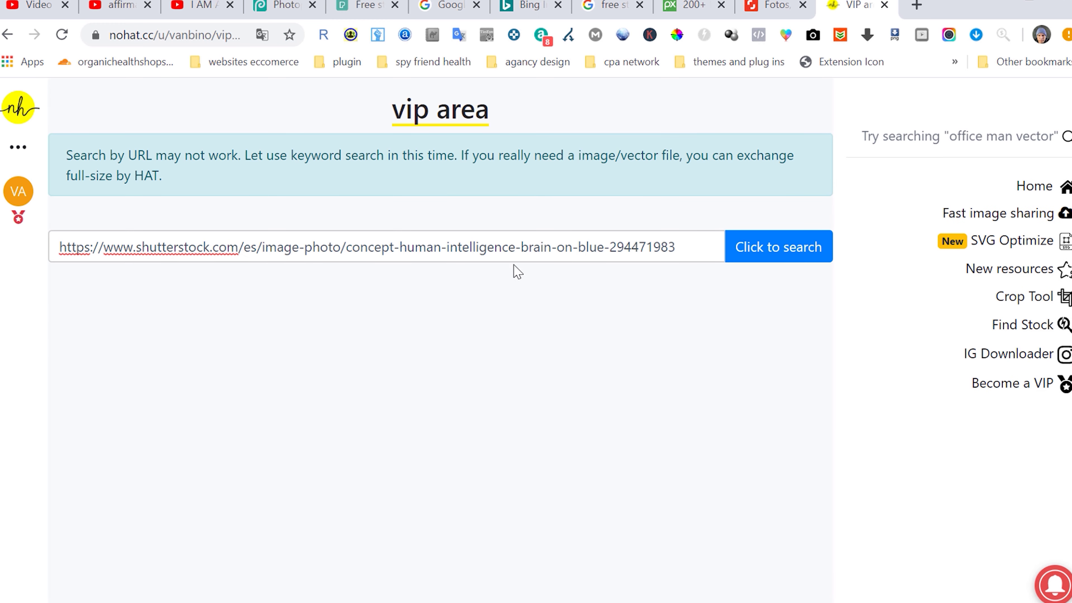
pyautogui.click(772, 249)
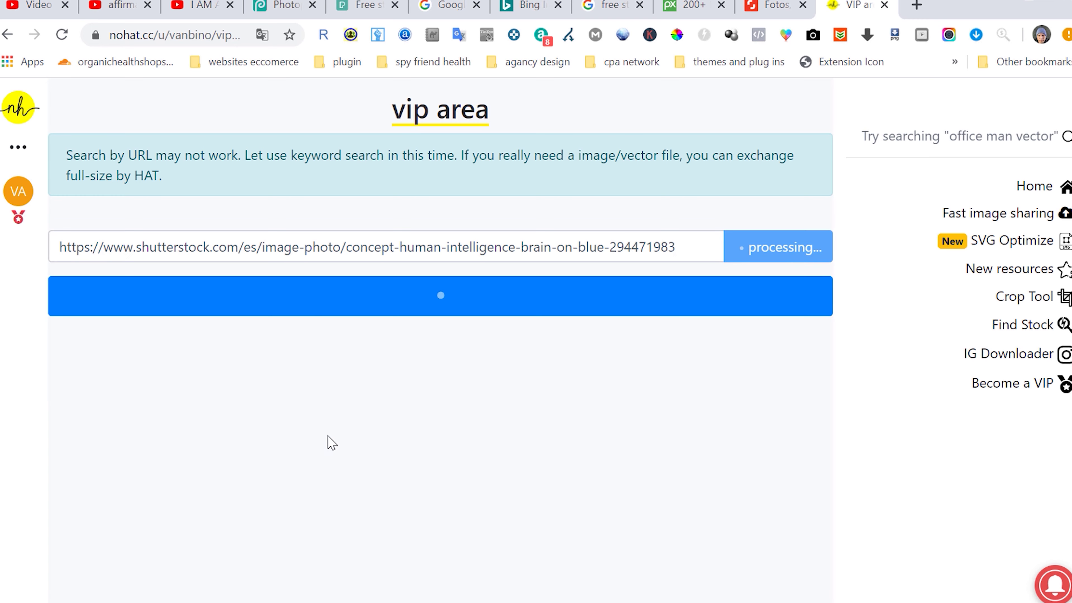
pyautogui.click(452, 309)
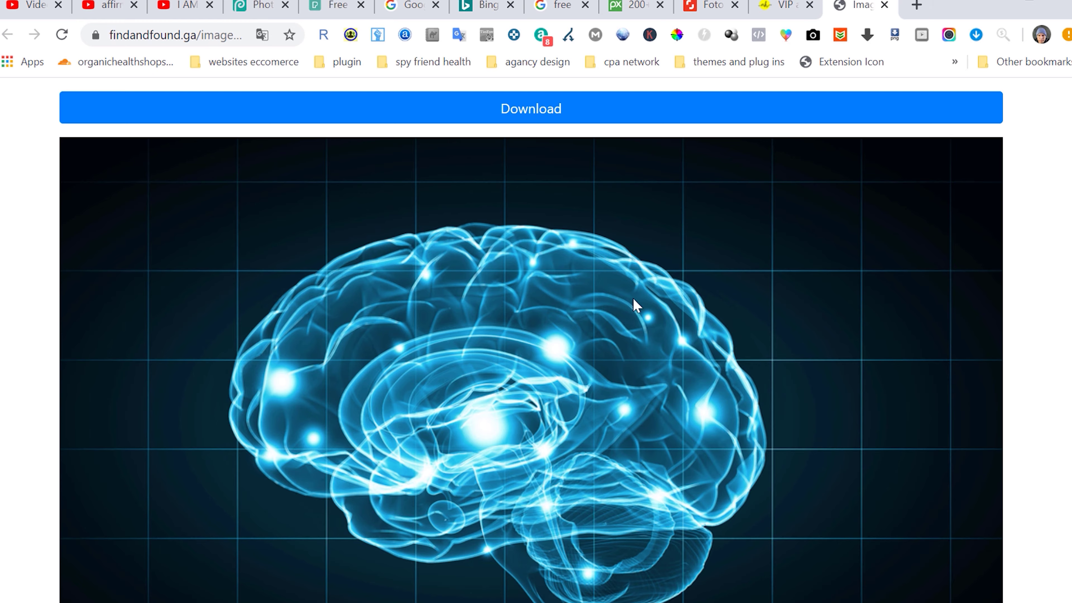
pyautogui.scroll(-2, 632, 299)
pyautogui.rightClick(632, 298)
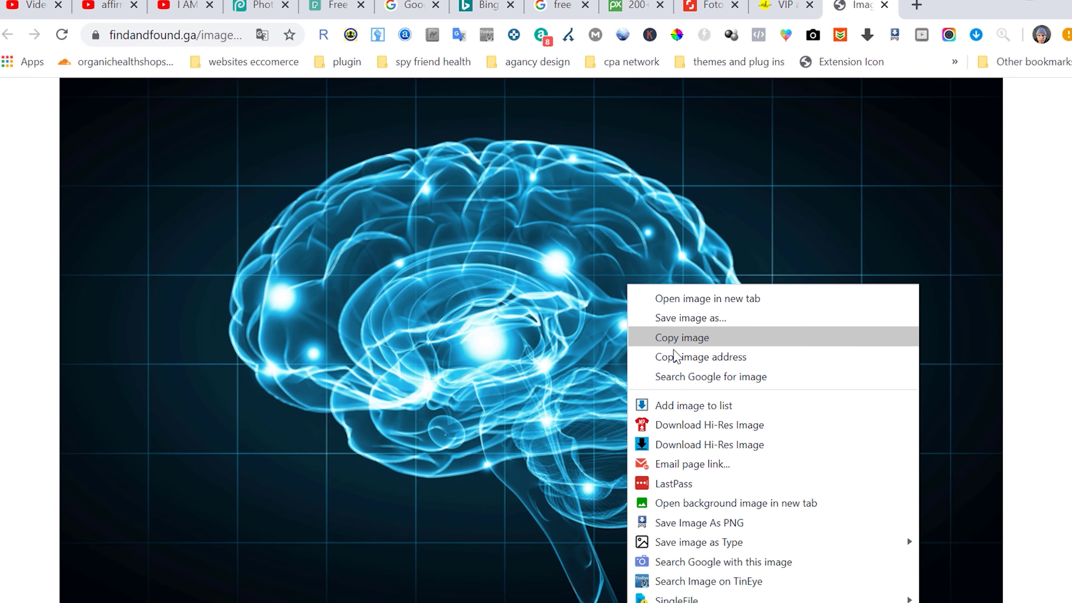
pyautogui.moveTo(741, 542)
pyautogui.click(983, 561)
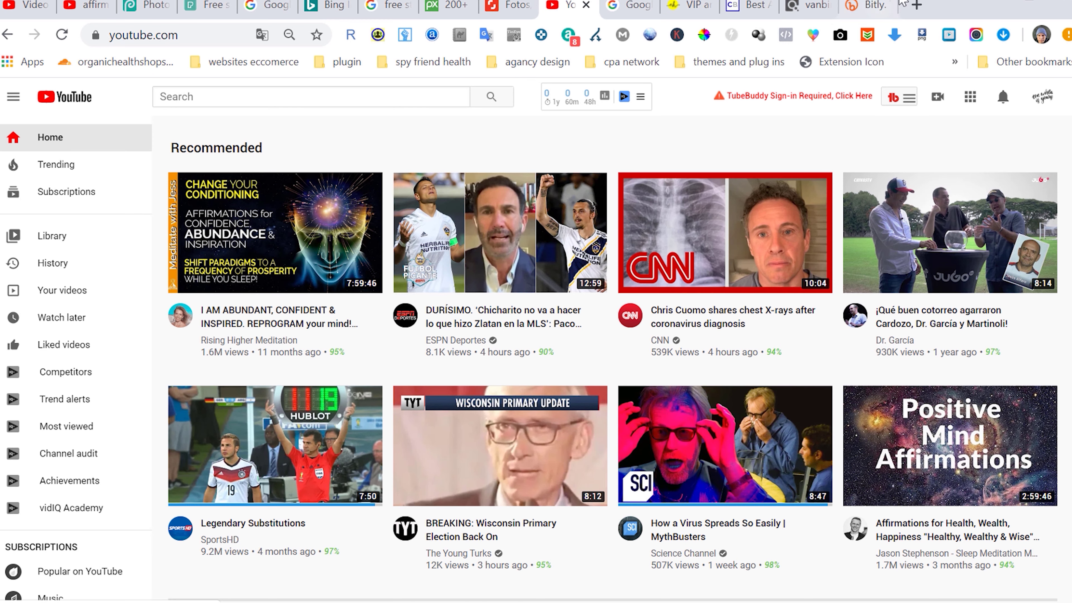
# Open ClickBank's account creation page in a new tab and review the sign-up form fields.
pyautogui.click(635, 8)
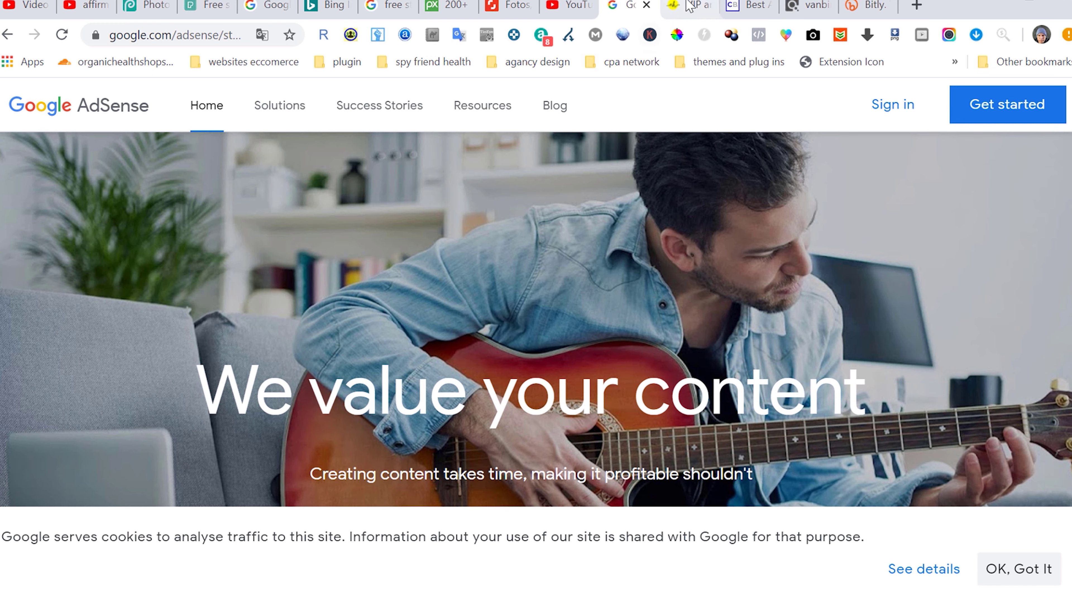
pyautogui.click(747, 6)
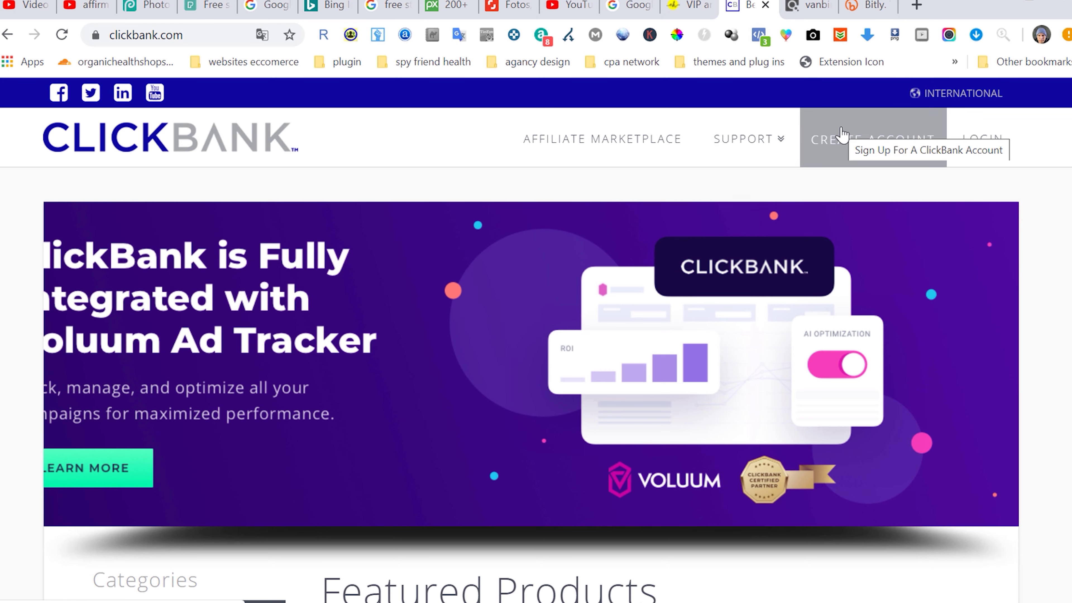
pyautogui.rightClick(843, 143)
pyautogui.click(856, 156)
pyautogui.hotkey('ctrl', 'Tab')
pyautogui.scroll(-5, 749, 440)
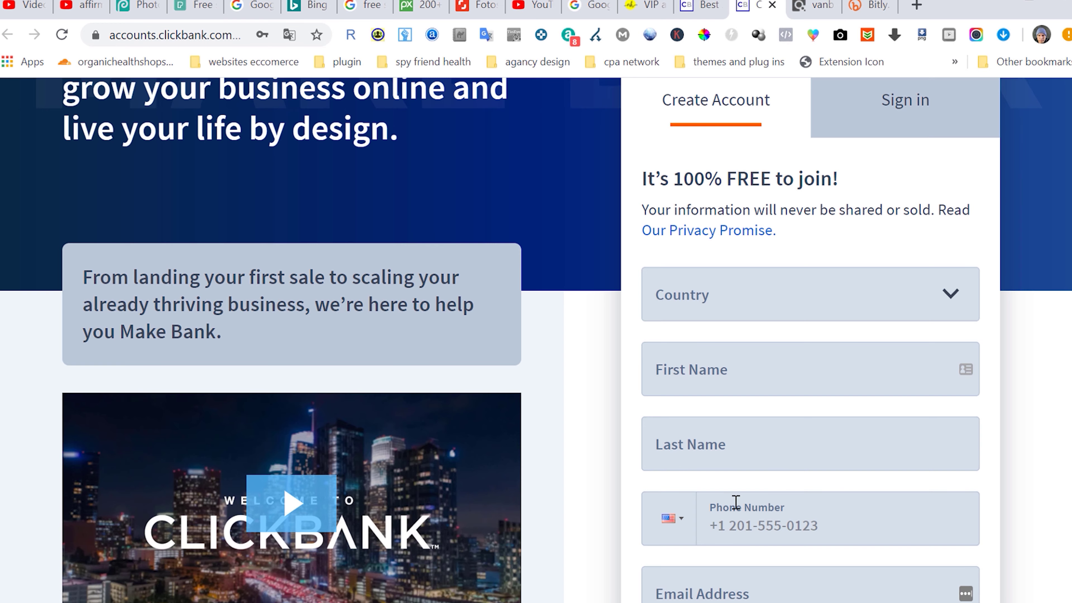
pyautogui.scroll(-2, 735, 505)
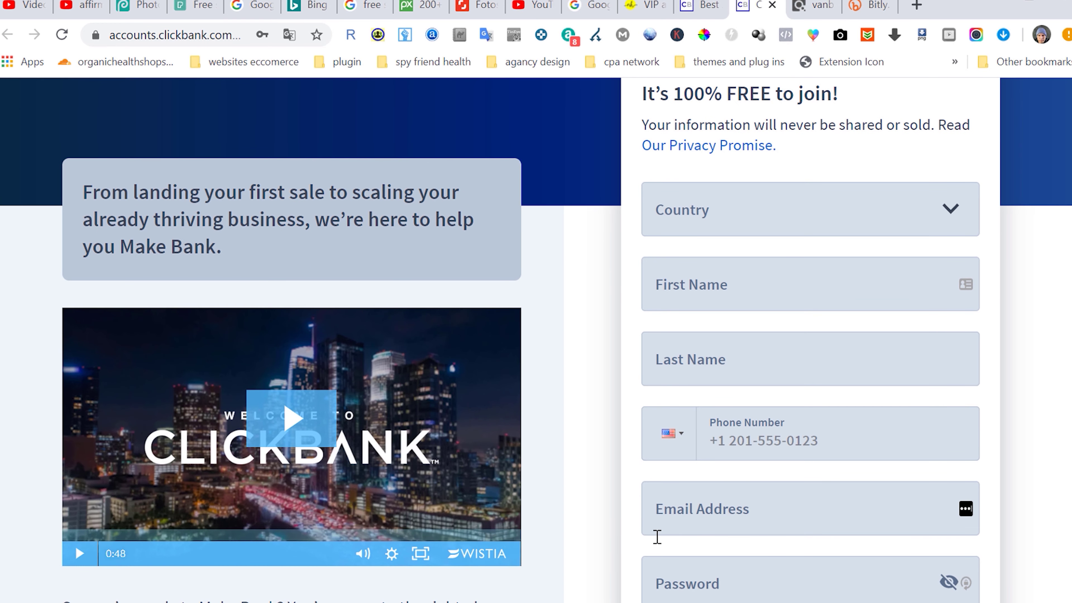
pyautogui.scroll(4, 632, 510)
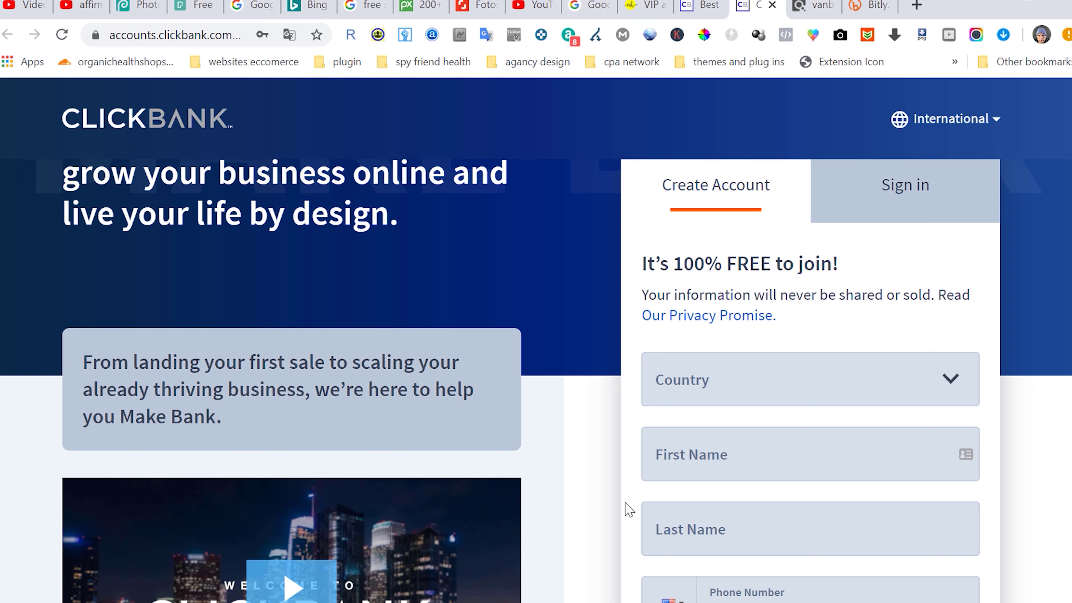
# Sort the "manifest" product results in the ClickBank marketplace by Gravity.
pyautogui.click(825, 12)
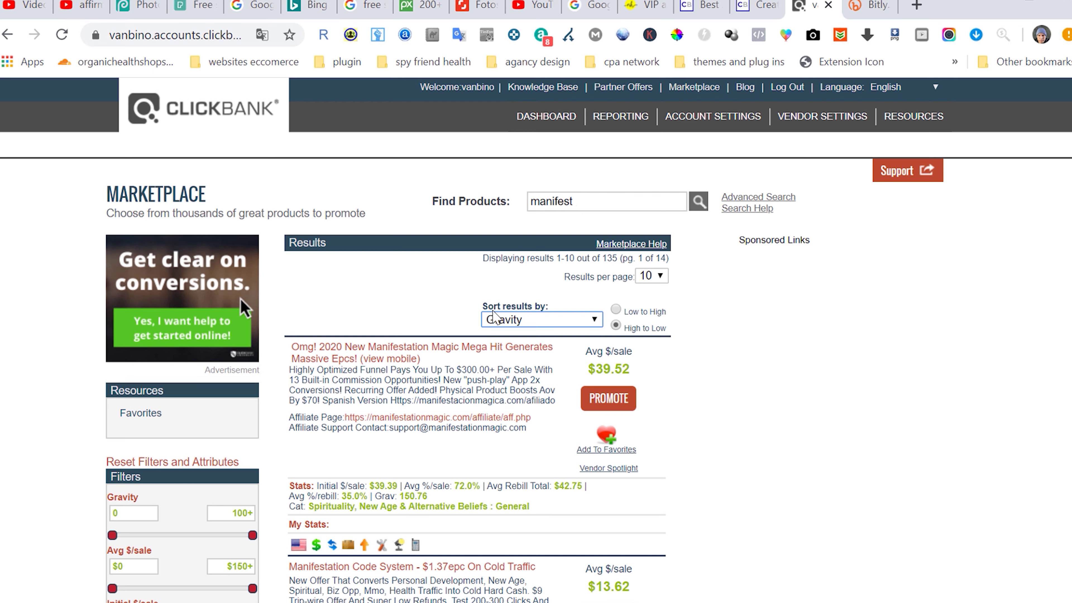
pyautogui.click(556, 325)
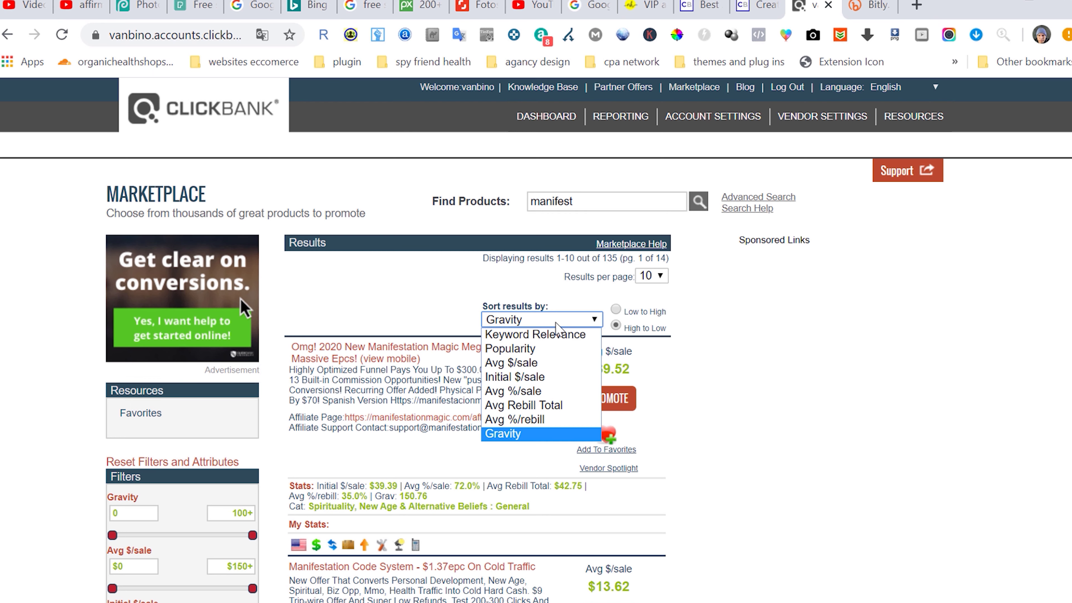
pyautogui.click(523, 434)
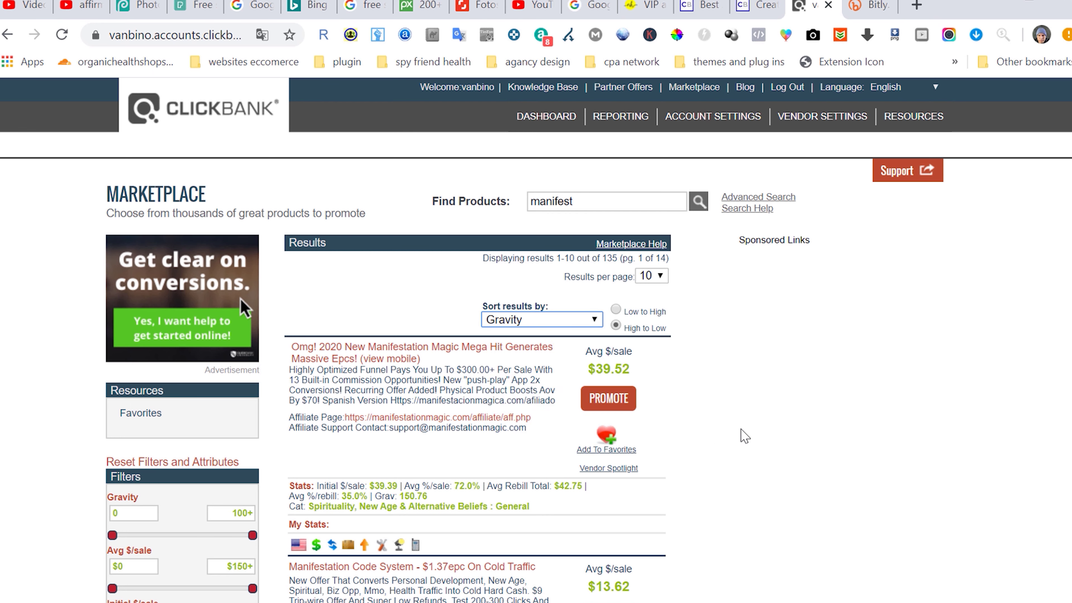
# Generate a HopLink for the Manifestation Magic offer and paste it into a blank Notepad document.
pyautogui.click(608, 400)
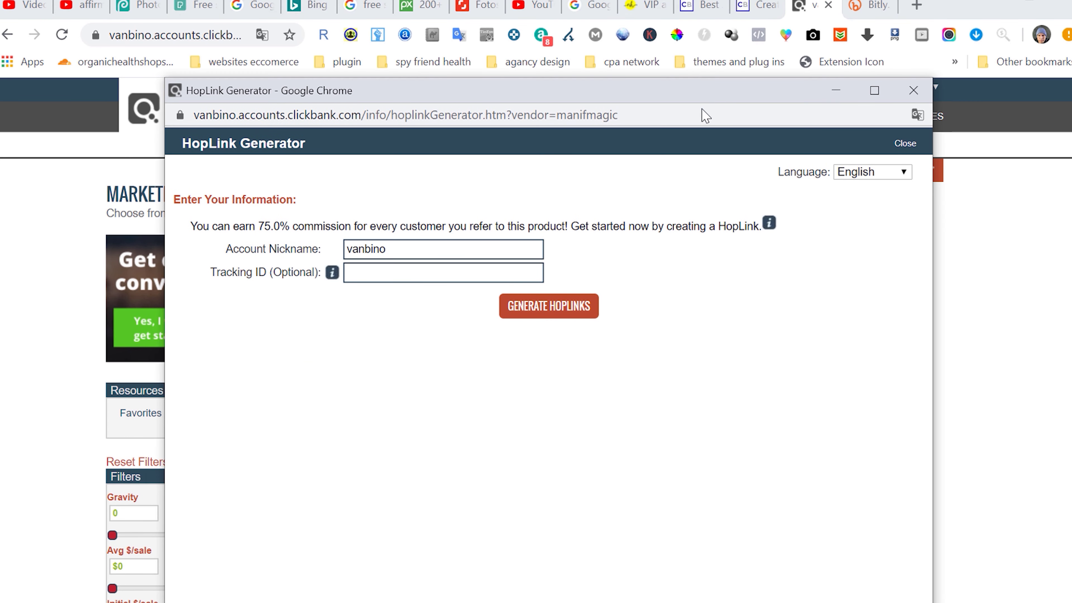
pyautogui.click(543, 317)
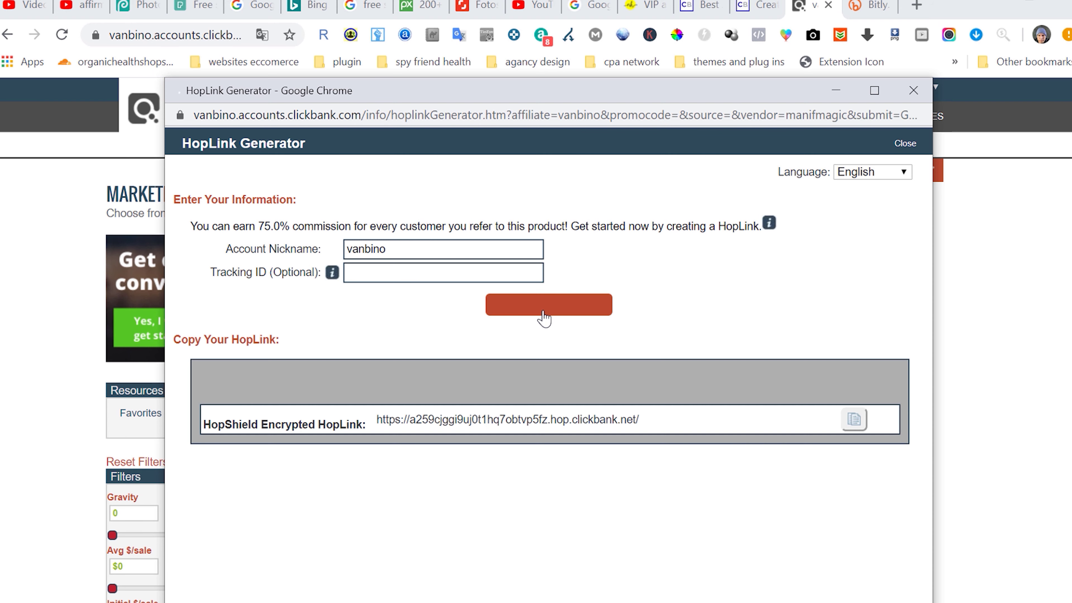
pyautogui.click(854, 429)
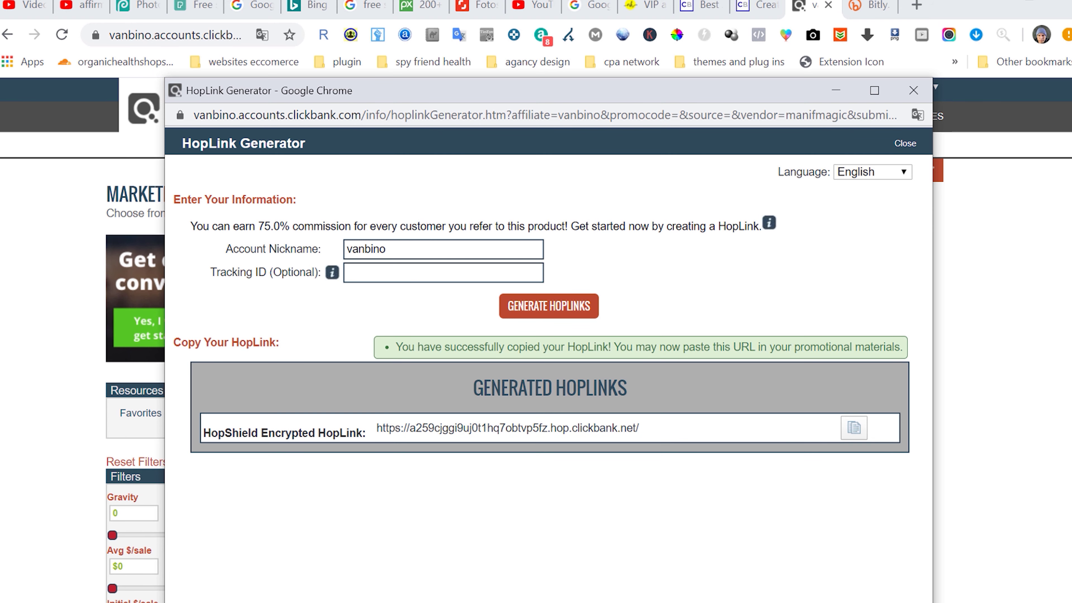
pyautogui.press('Return')
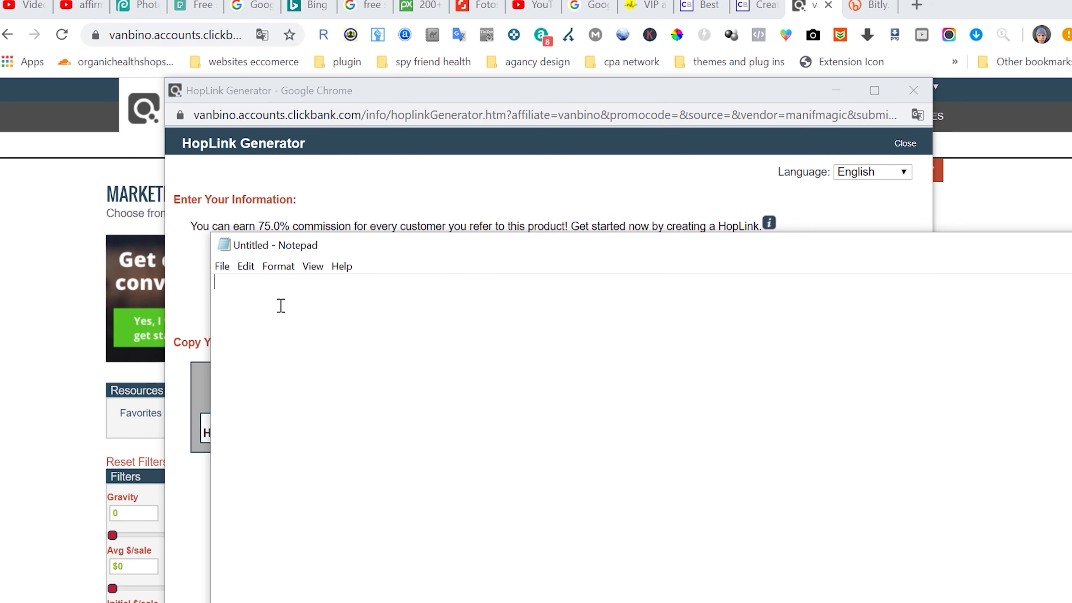
pyautogui.hotkey('ctrl', 'v')
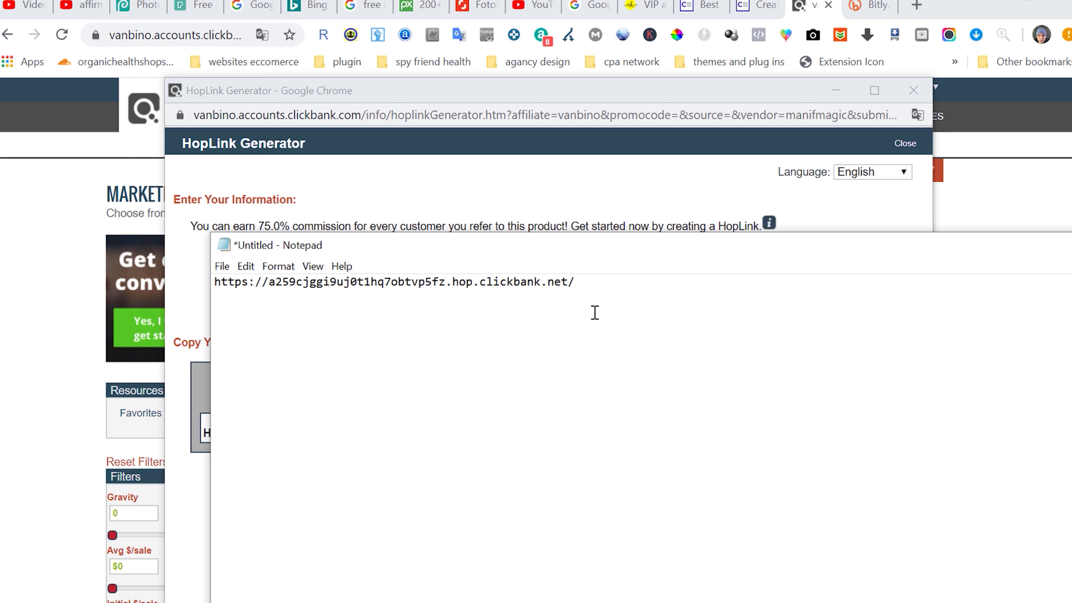
# Copy the HopLink from Notepad, create a bit.ly short link for it in Bitly, and copy the short link.
pyautogui.moveTo(587, 282); pyautogui.dragTo(211, 282)
pyautogui.hotkey('ctrl', 'c')
pyautogui.click(866, 17)
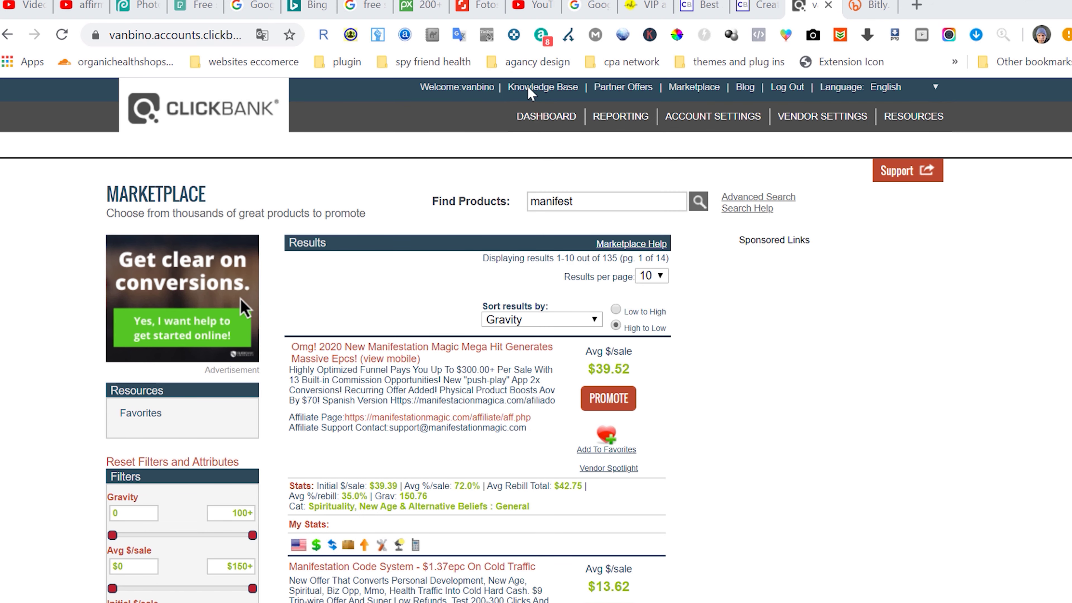
pyautogui.click(871, 6)
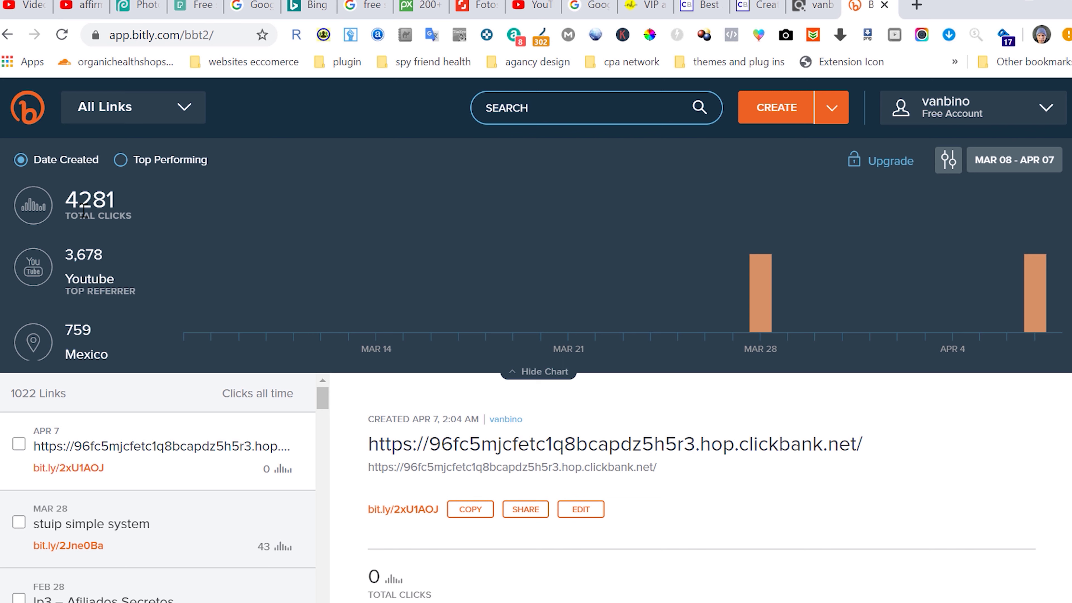
pyautogui.click(769, 124)
pyautogui.rightClick(890, 240)
pyautogui.click(860, 371)
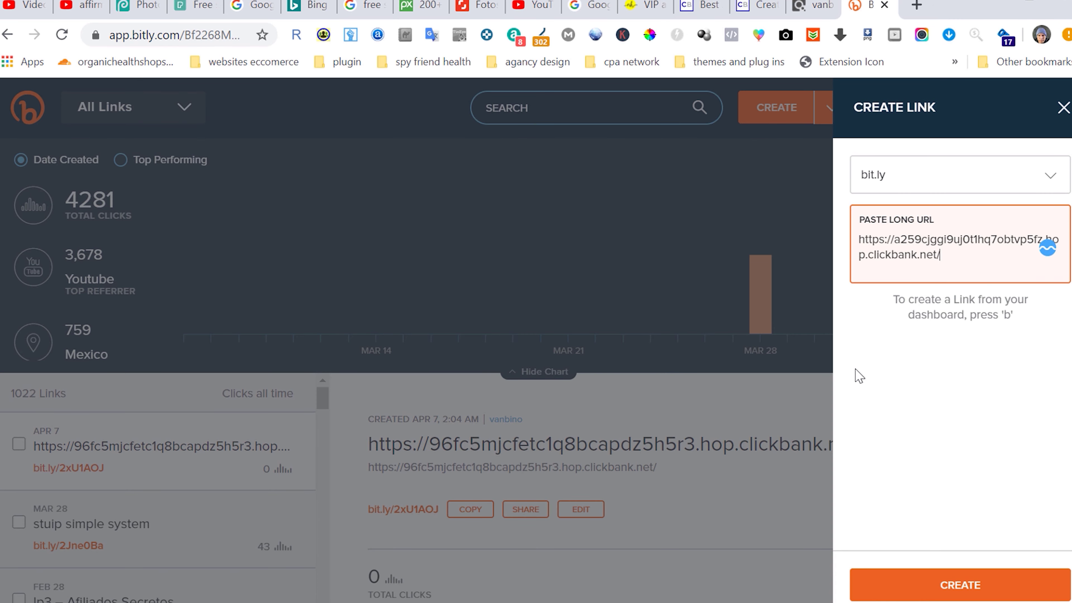
pyautogui.click(960, 584)
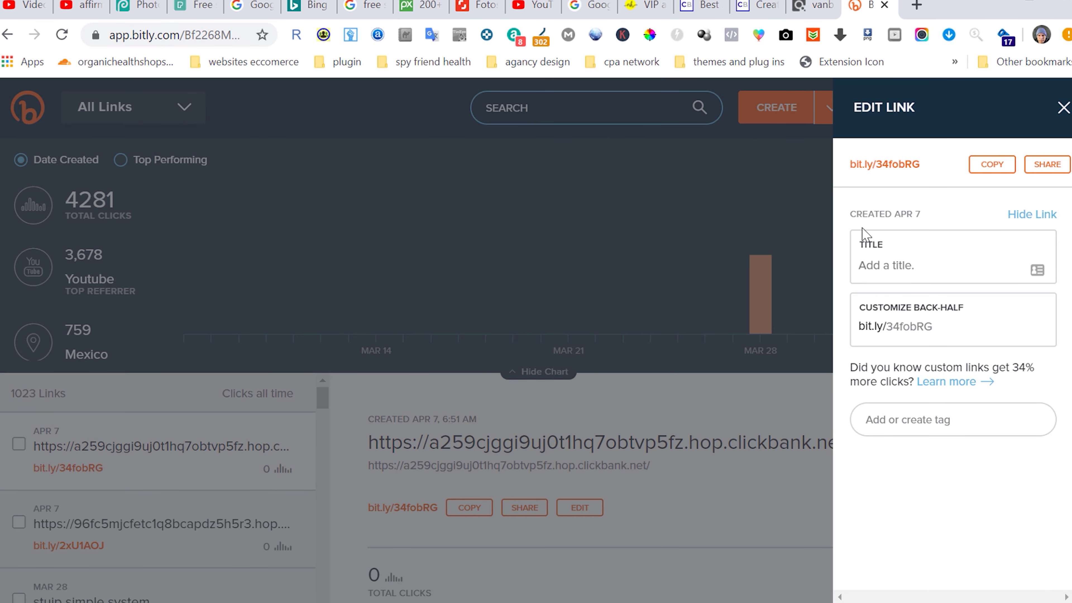
pyautogui.click(983, 164)
# Paste the bit.ly short link into the Notepad document, leaving a blank line below the HopLink.
pyautogui.hotkey('alt', 'Tab')
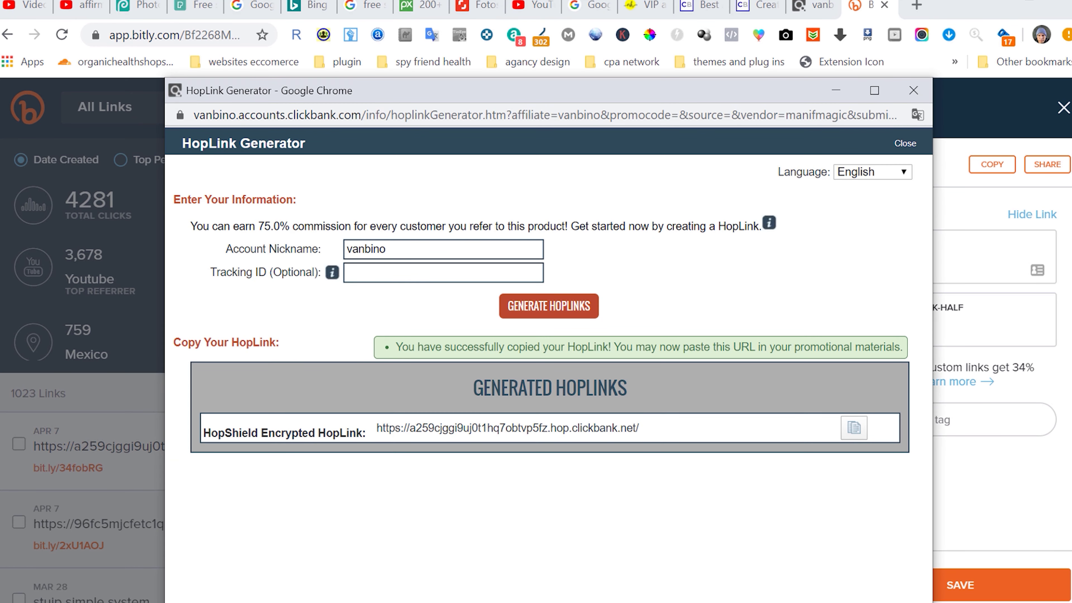
pyautogui.hotkey('alt', 'Tab')
pyautogui.click(616, 289)
pyautogui.press('Return')
pyautogui.press('Return')
pyautogui.hotkey('ctrl', 'v')
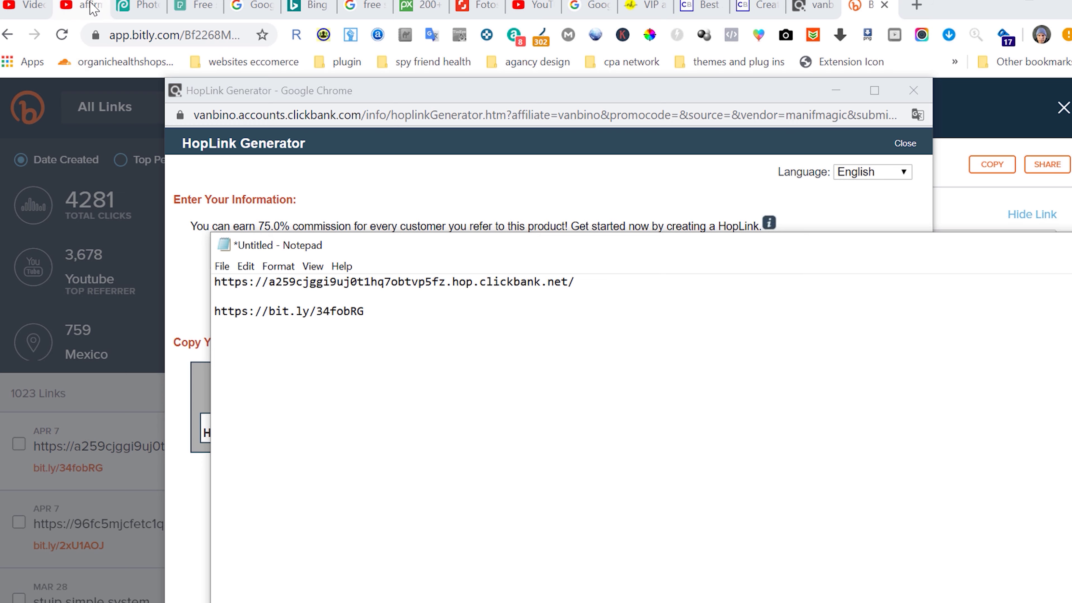
# Return to the YouTube Studio video details and look at the title and description fields.
pyautogui.click(69, 9)
pyautogui.click(28, 8)
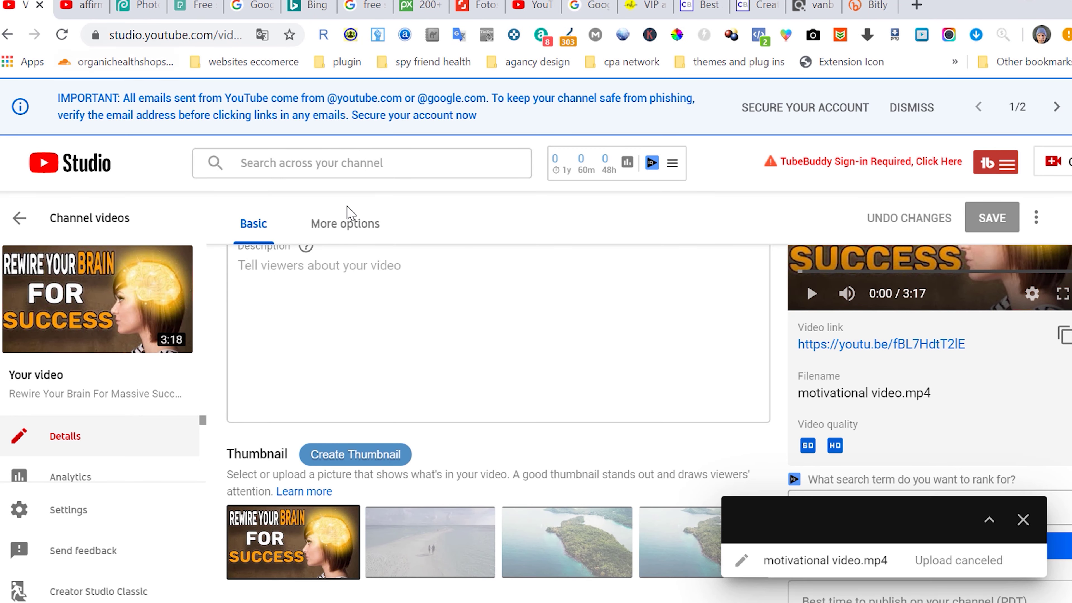
pyautogui.scroll(1, 273, 275)
pyautogui.scroll(3, 273, 275)
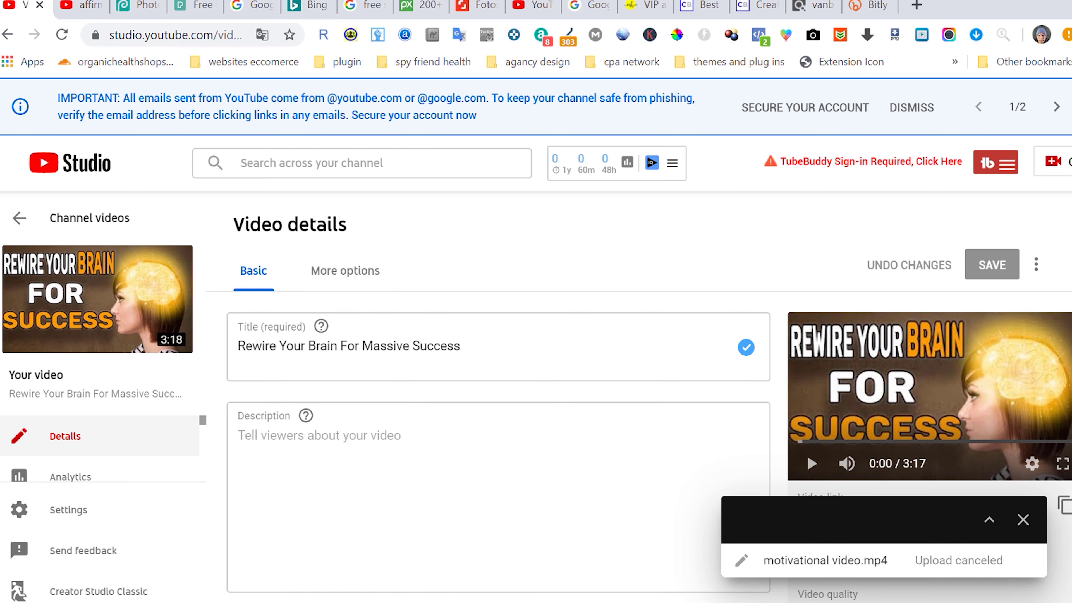
# Open the Google AdSense sign-up form in a new tab to view it, and return to the ClickBank home page.
pyautogui.click(588, 9)
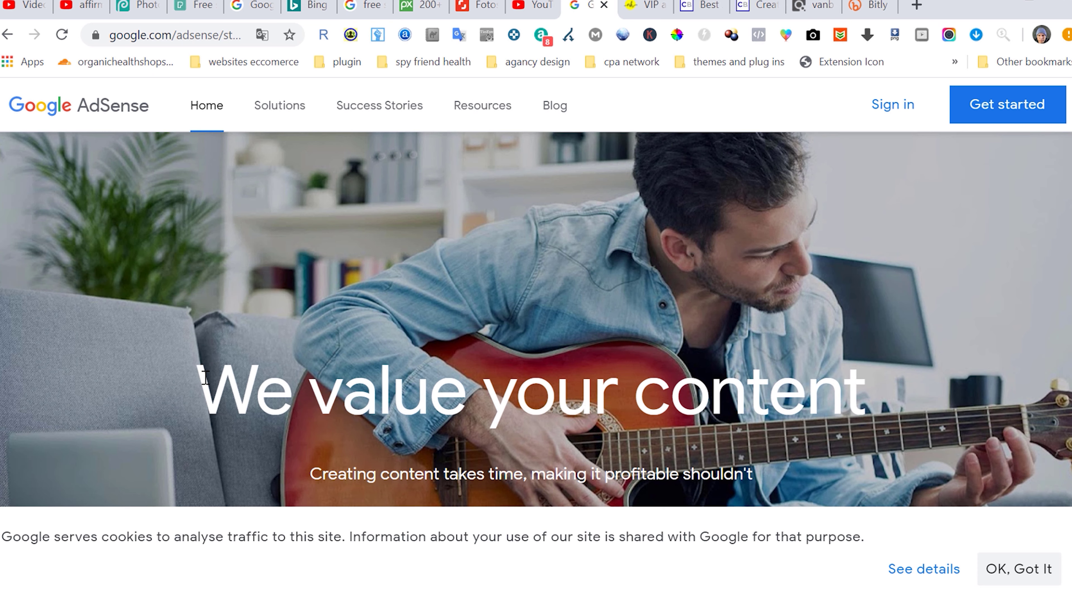
pyautogui.rightClick(1012, 106)
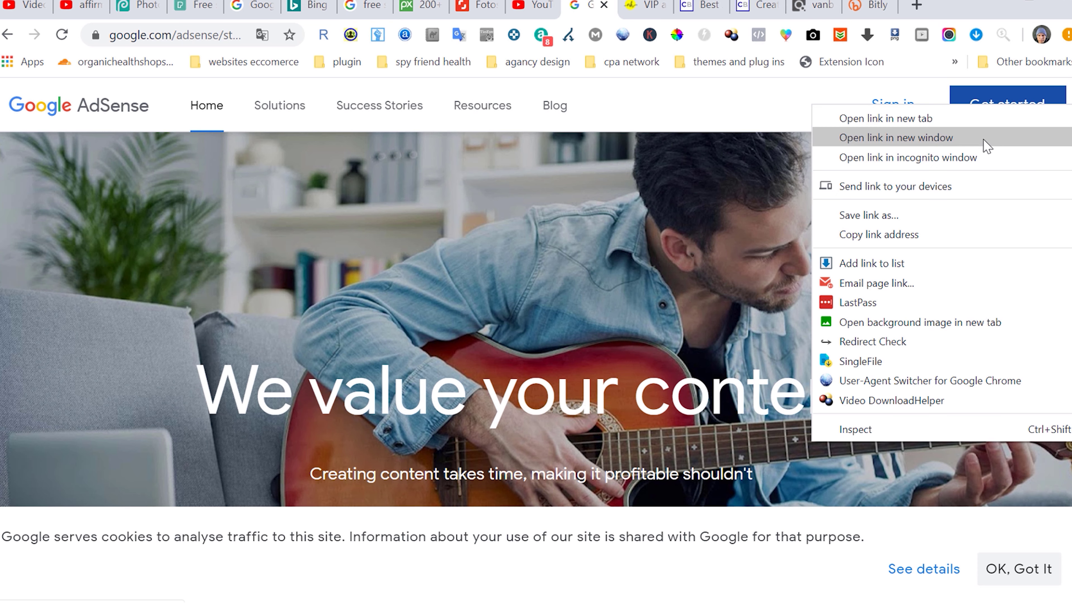
pyautogui.click(924, 119)
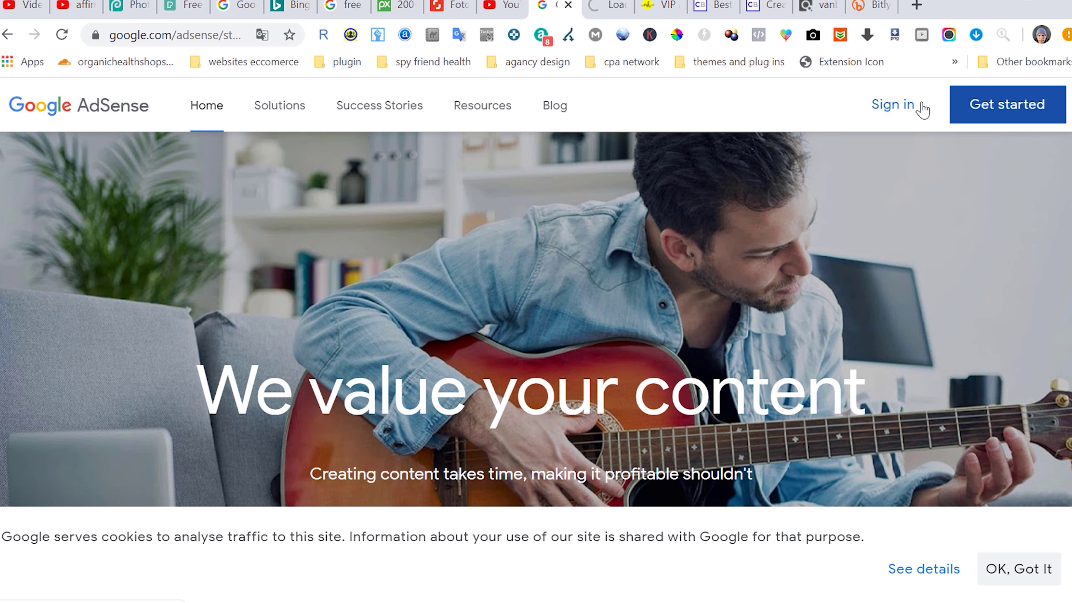
pyautogui.click(610, 8)
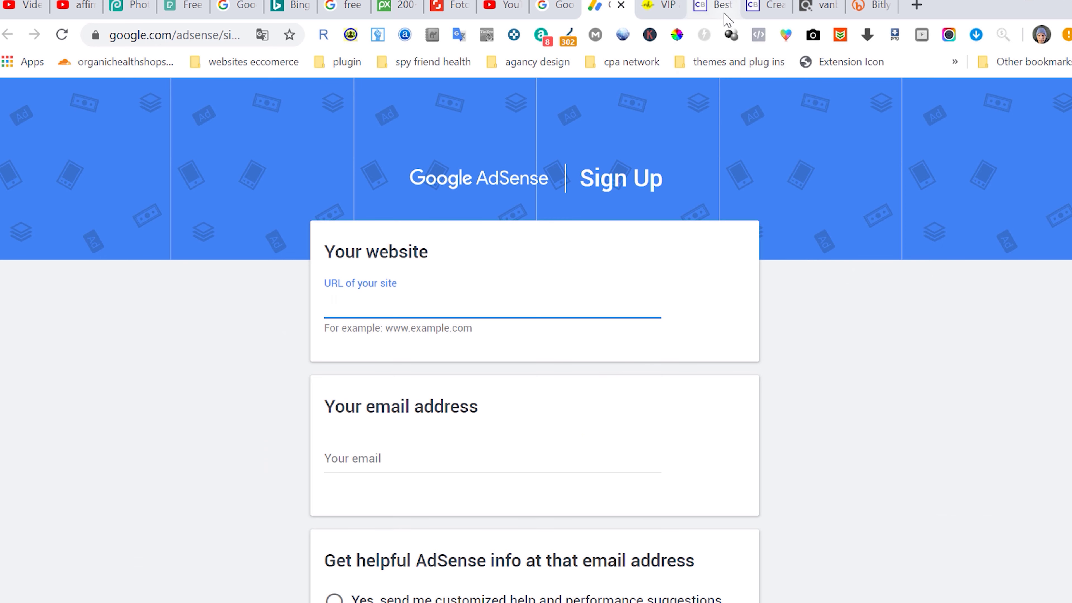
pyautogui.click(734, 13)
pyautogui.moveTo(747, 138)
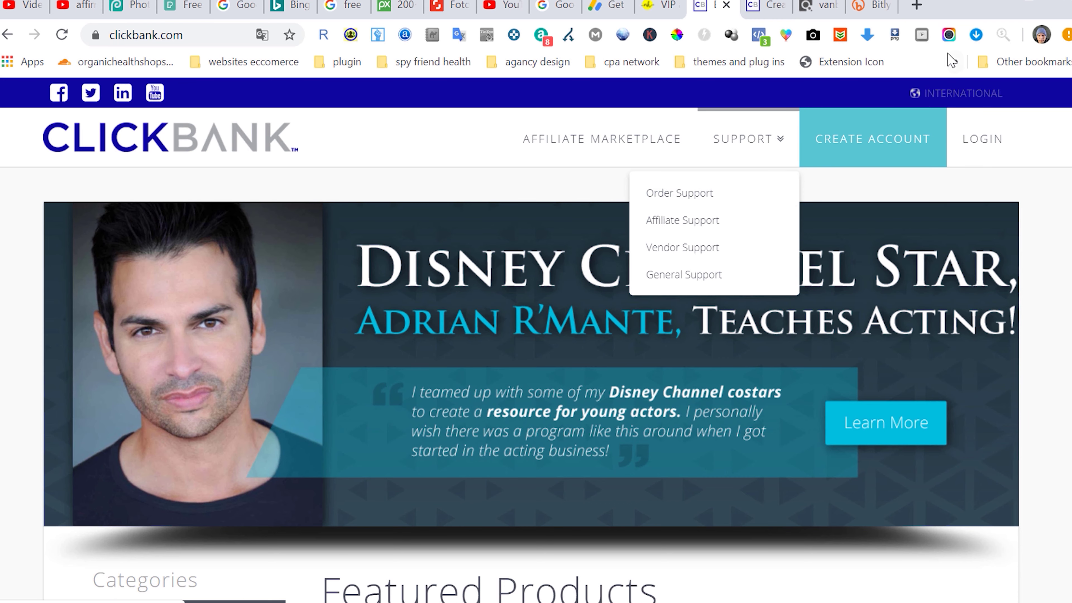
# Open teespring.com in a new tab and look through its home page.
pyautogui.click(913, 6)
pyautogui.write('te')
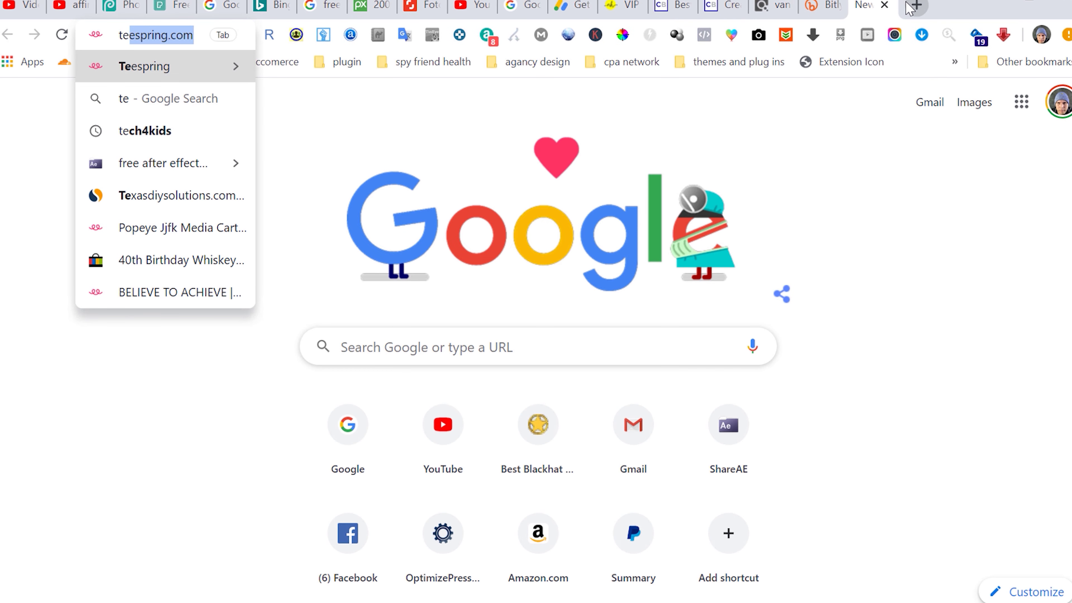
pyautogui.press('Return')
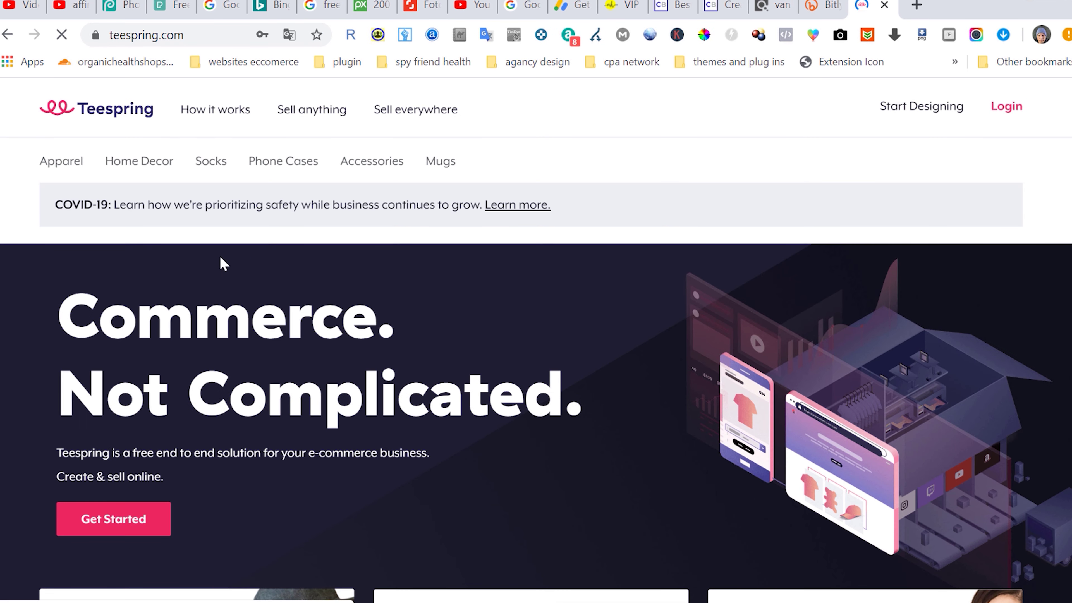
pyautogui.scroll(-10, 305, 383)
pyautogui.scroll(-15, 305, 383)
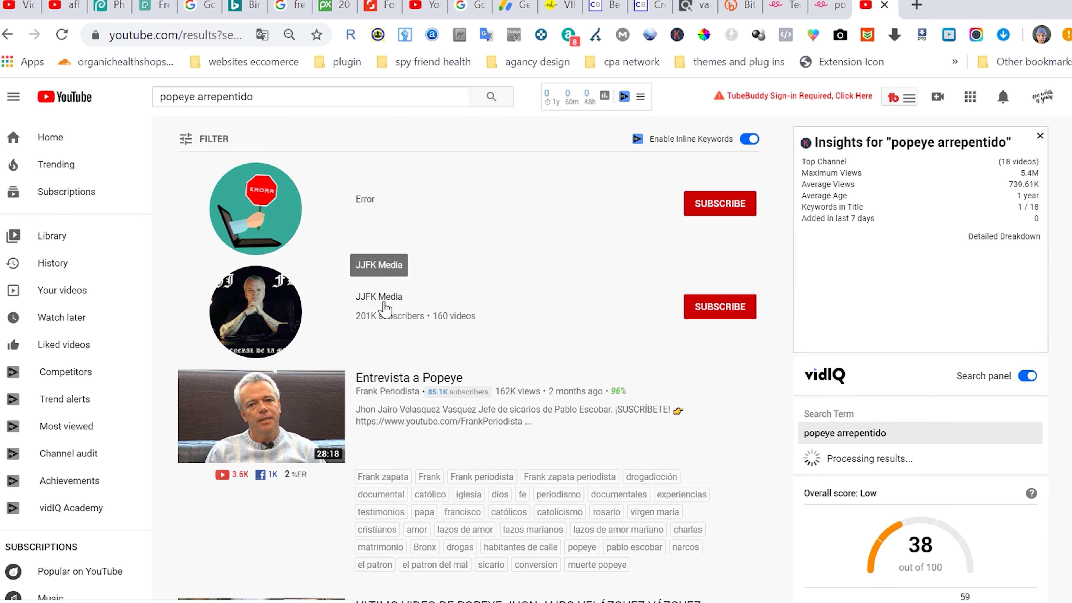
# Open the JJFK Media channel from the YouTube results and browse its list of videos.
pyautogui.click(378, 304)
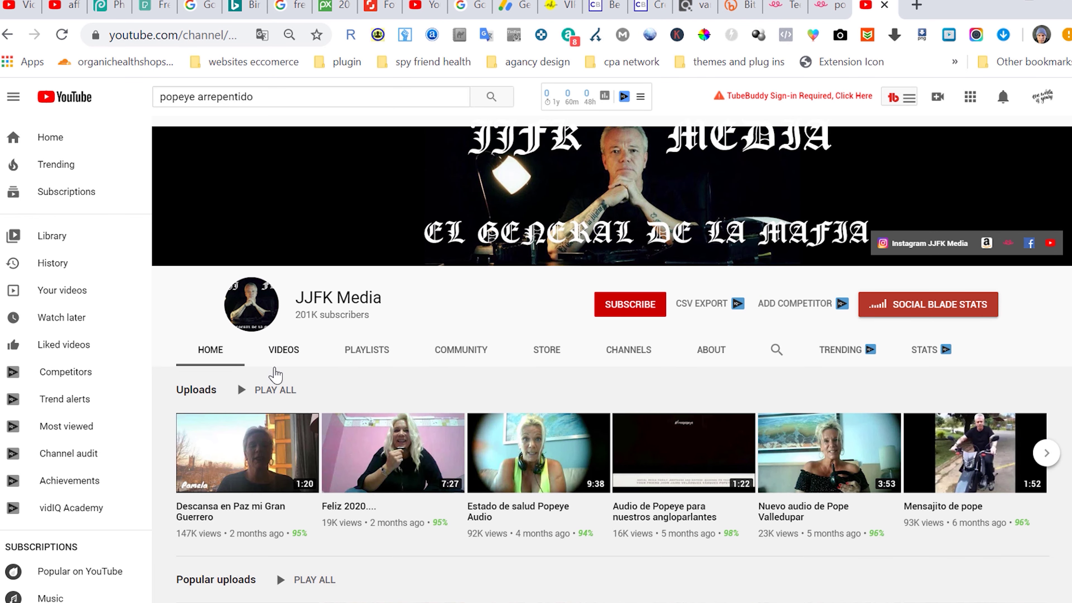
pyautogui.scroll(-5, 629, 461)
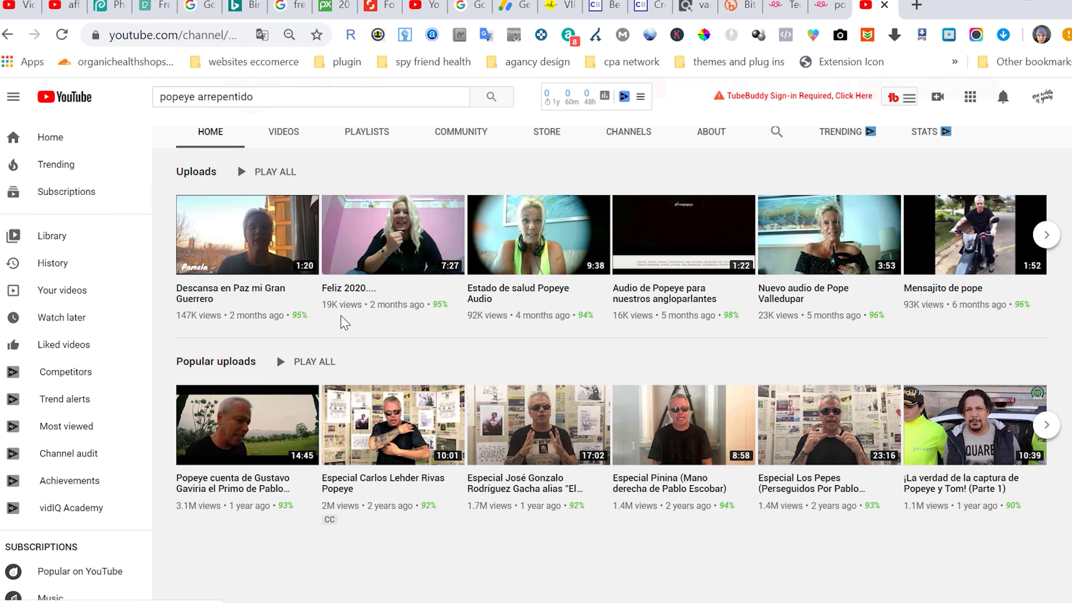
pyautogui.click(283, 131)
pyautogui.scroll(-4, 504, 391)
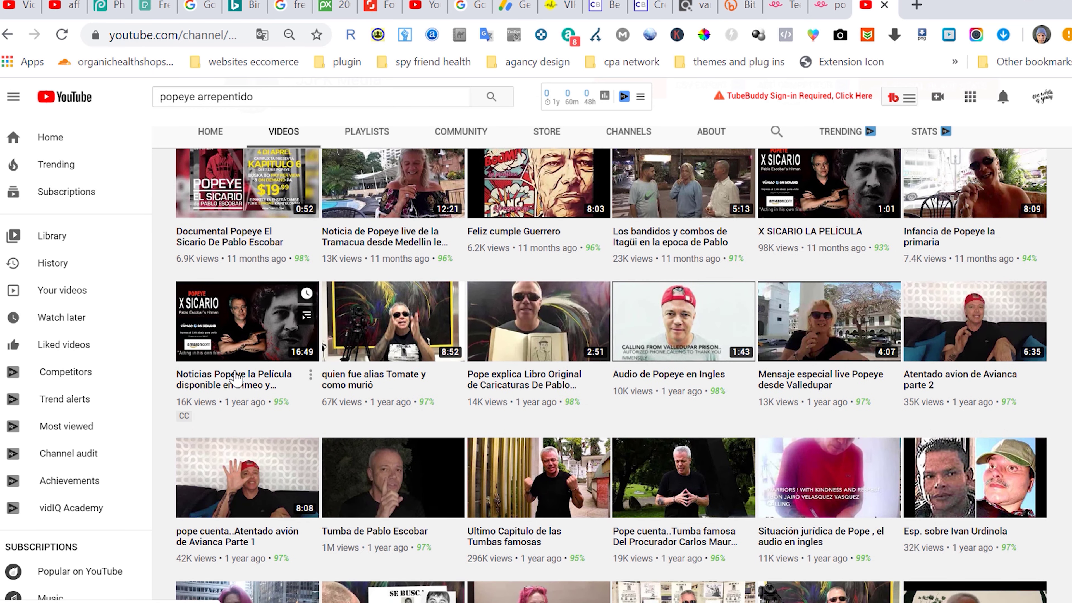
# Open the video "Noticias Popeye la Película disponible en Vimeo y Amazon Prime" and examine its description and merchandise shelf.
pyautogui.click(236, 380)
pyautogui.scroll(-4, 243, 465)
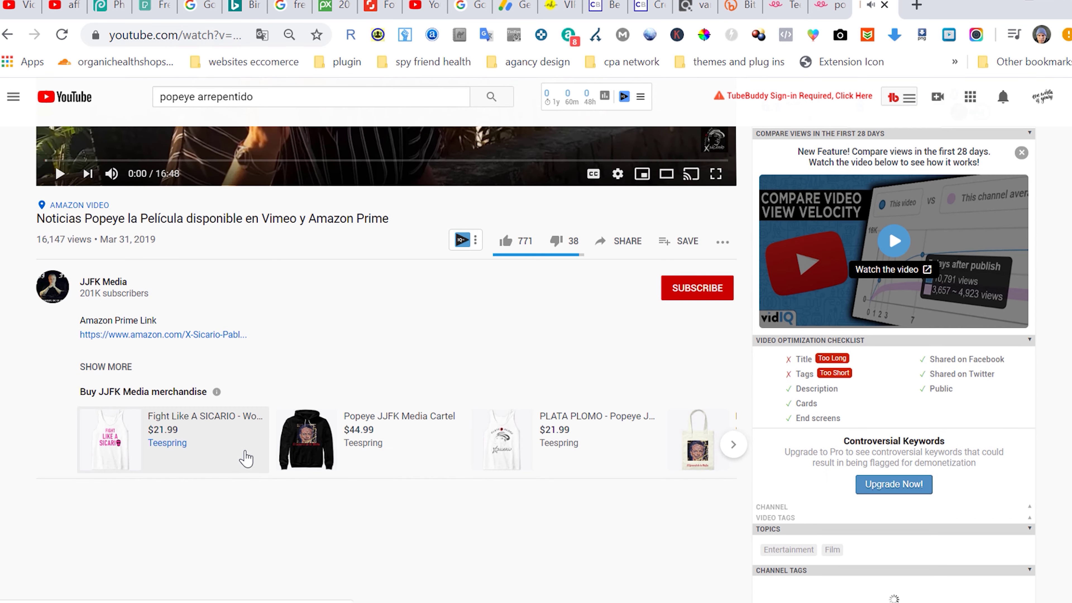
pyautogui.scroll(-2, 160, 413)
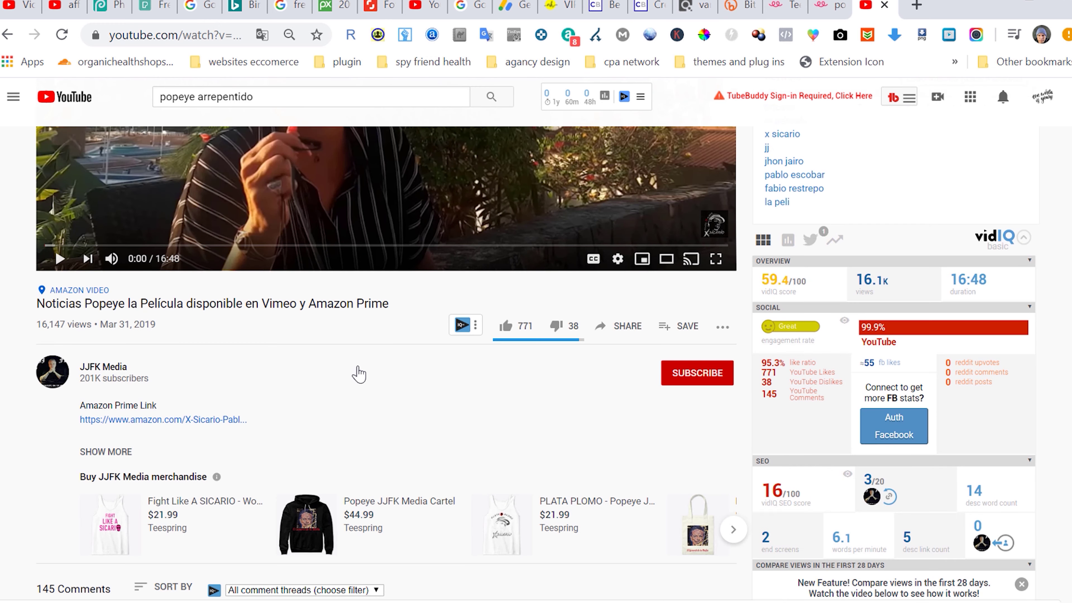
pyautogui.scroll(-4, 342, 473)
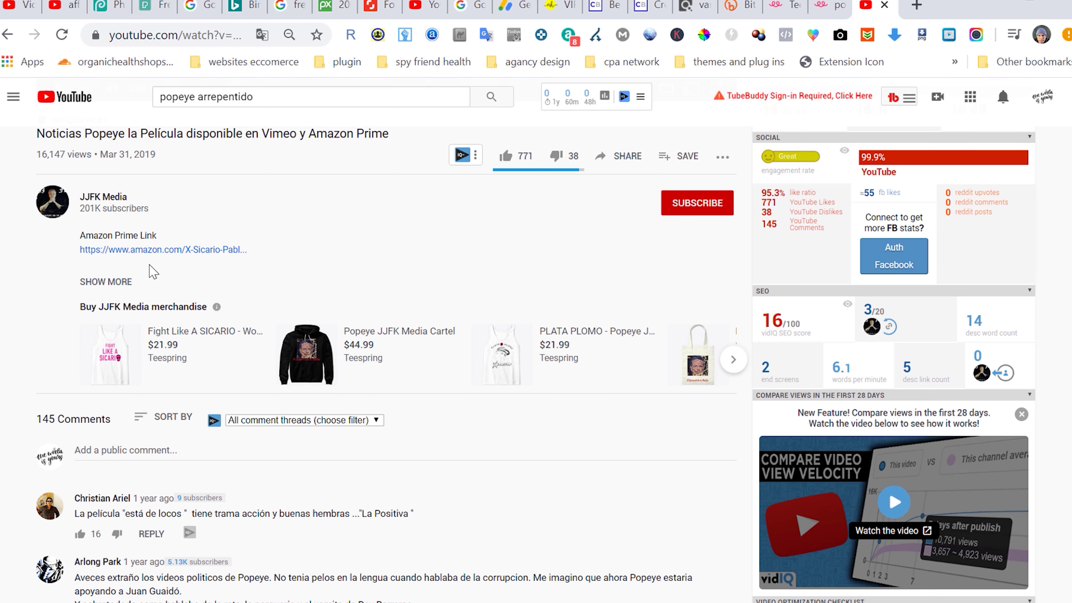
# Open the description's Amazon Prime link in a new tab to view the film page, and return to the YouTube video.
pyautogui.rightClick(176, 250)
pyautogui.click(203, 264)
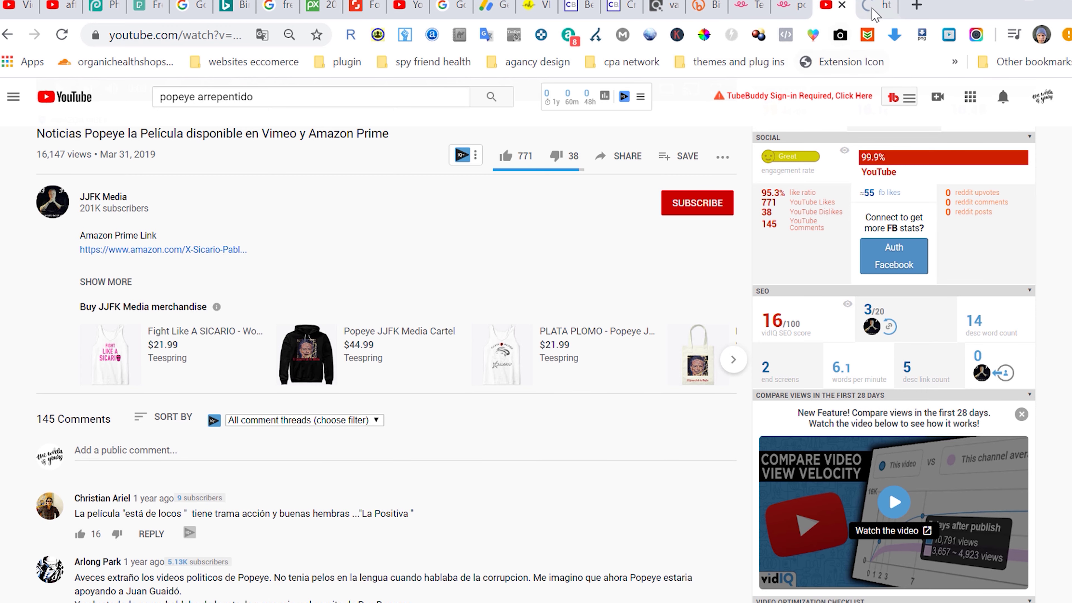
pyautogui.click(871, 9)
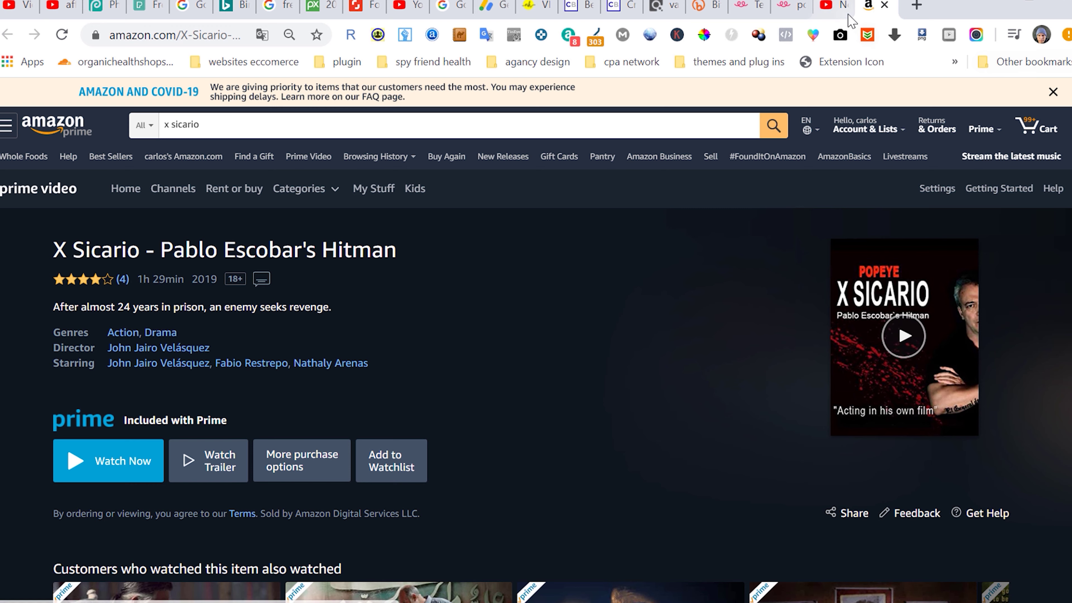
pyautogui.click(833, 6)
pyautogui.scroll(5, 147, 326)
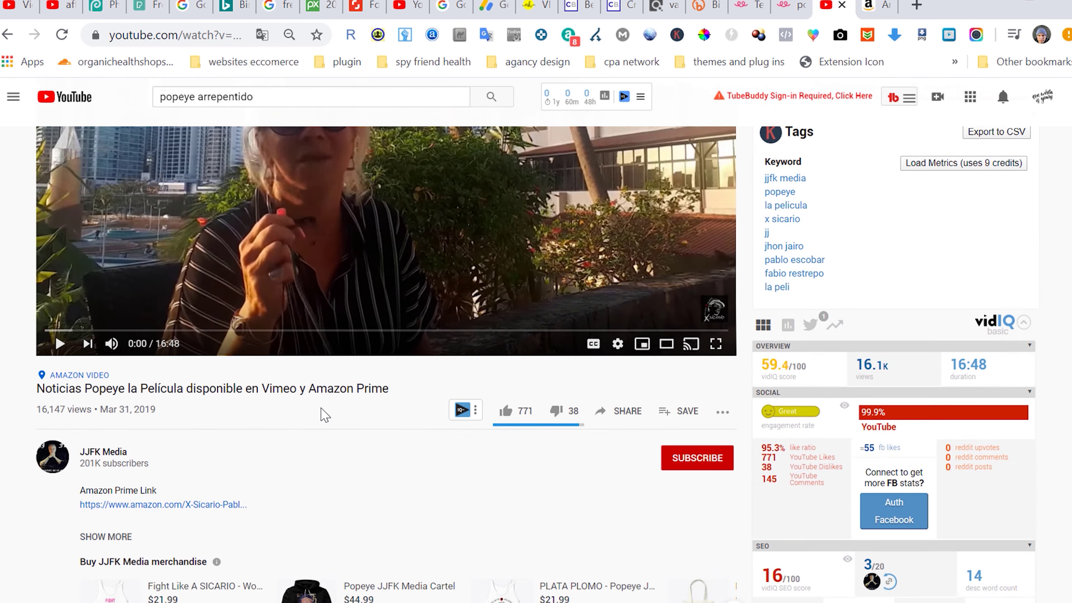